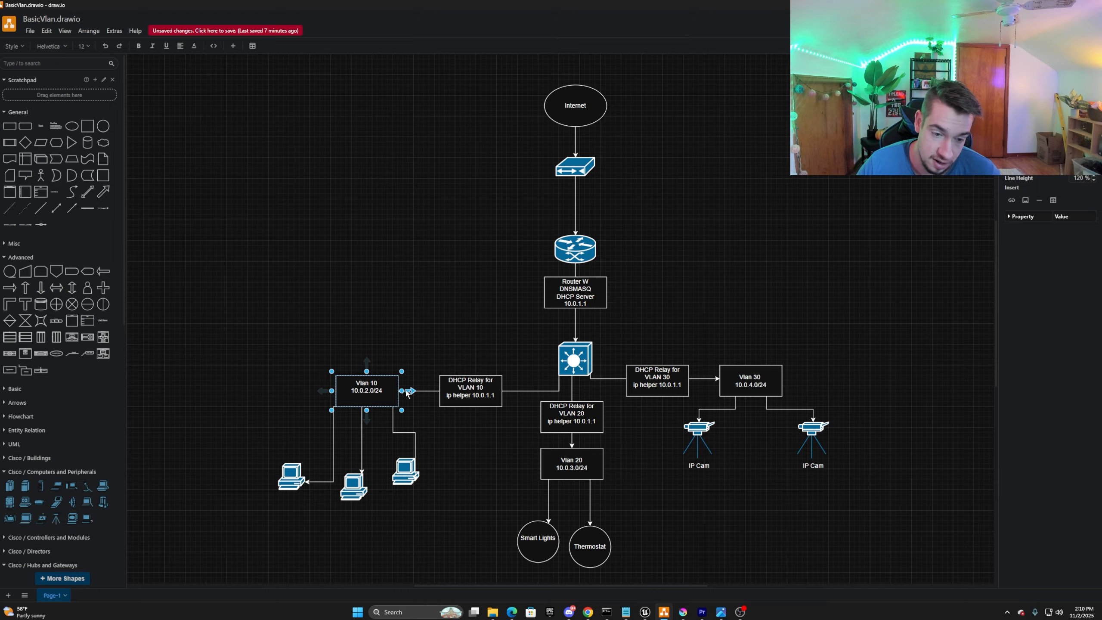
# Examine the Vlan 10 subnet and its DHCP relay box with the ip helper address in the network diagram.
pyautogui.moveTo(410, 391)
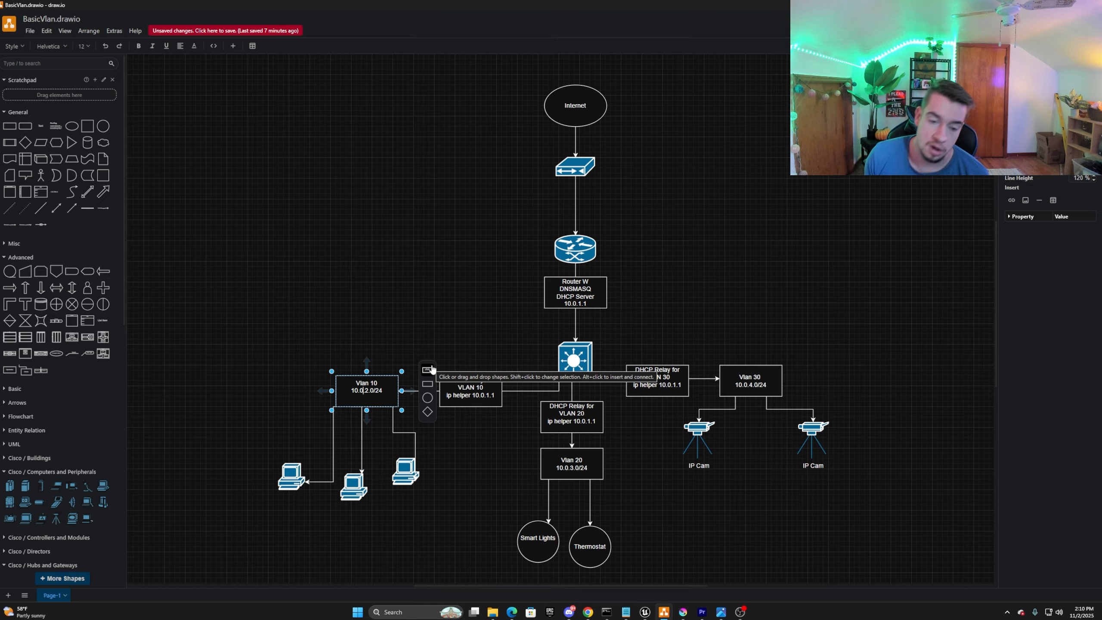
pyautogui.press('Escape')
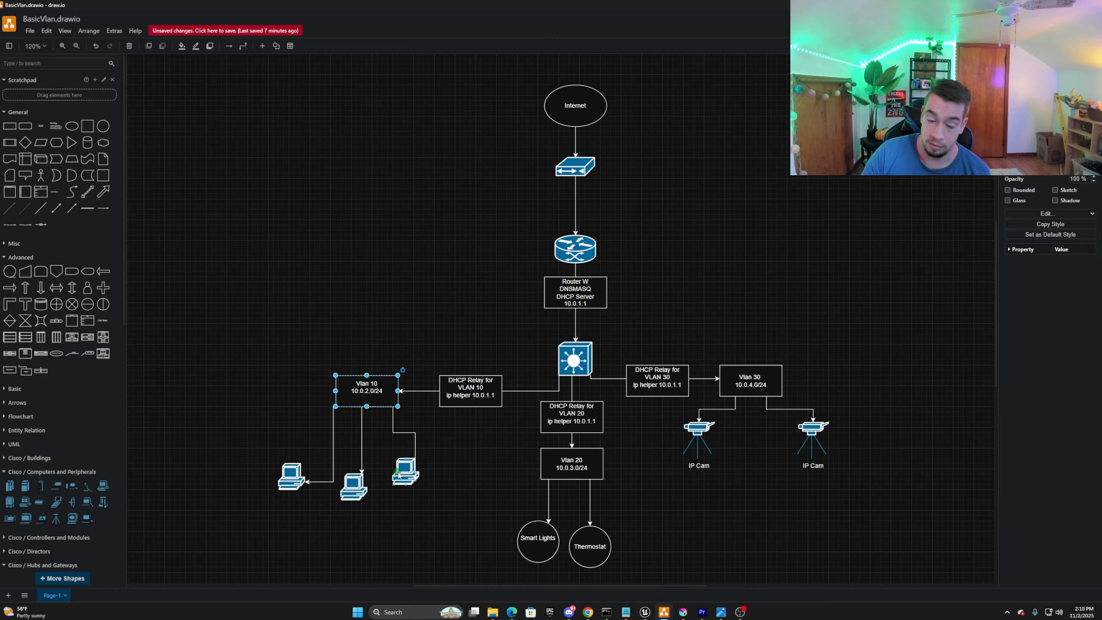
pyautogui.moveTo(410, 470)
pyautogui.mouseDown()
pyautogui.moveTo(410, 484)
pyautogui.moveTo(408, 468)
pyautogui.mouseUp()
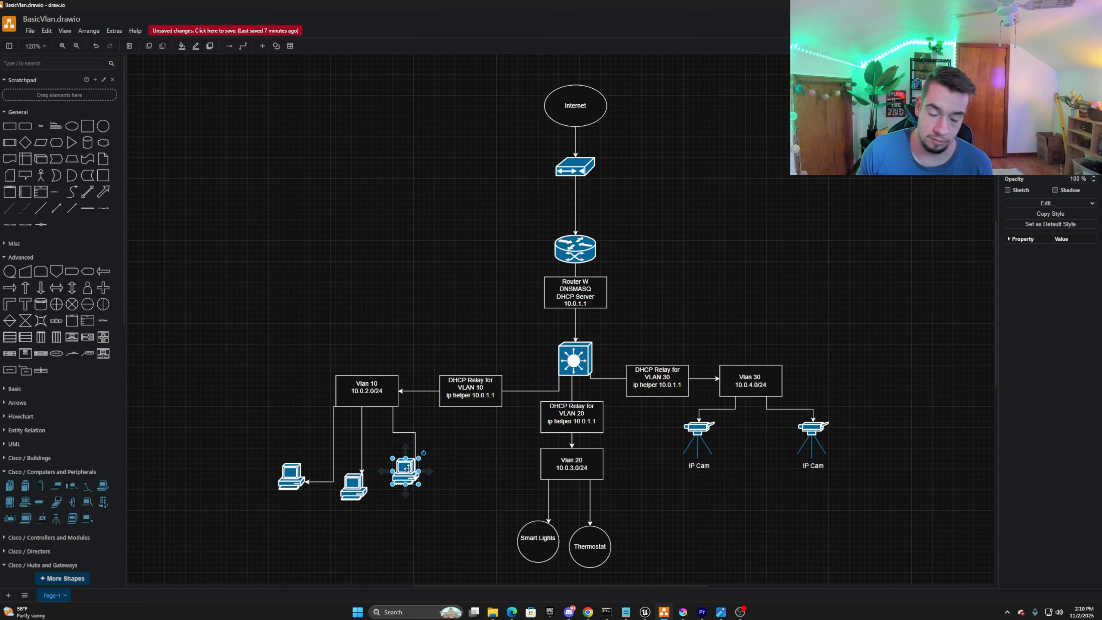
pyautogui.doubleClick(475, 395)
pyautogui.click(474, 395)
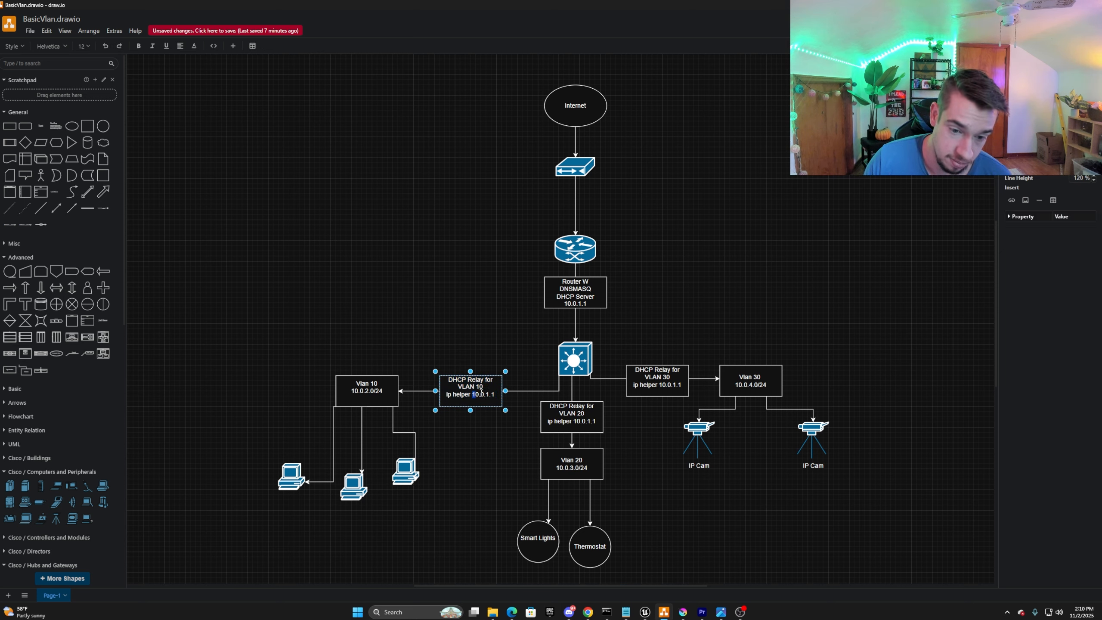
pyautogui.moveTo(472, 395); pyautogui.dragTo(495, 395)
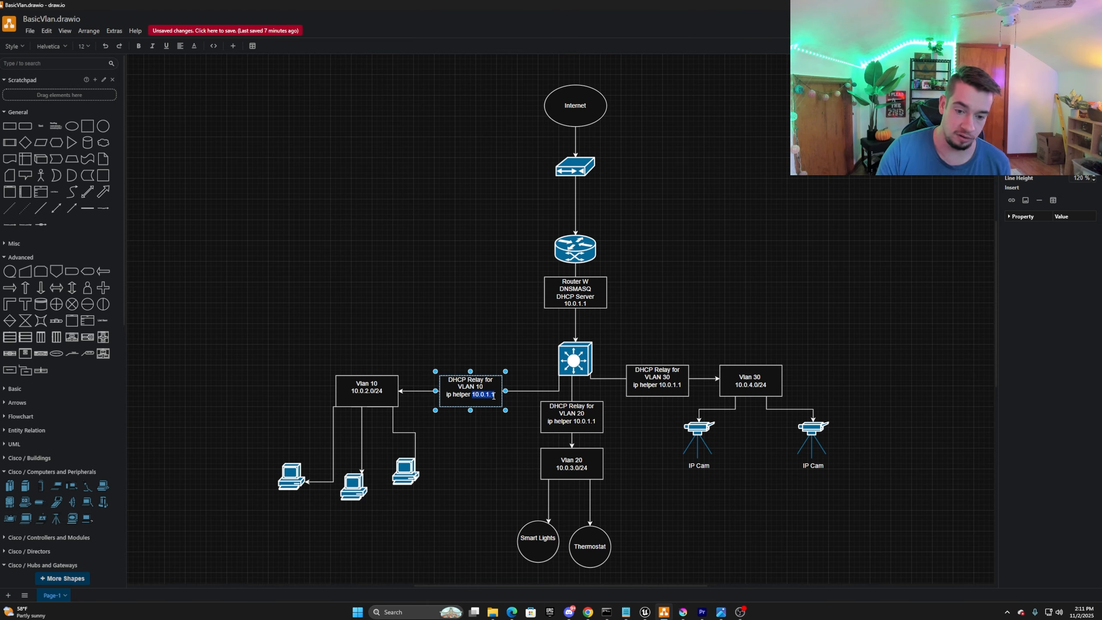
pyautogui.press('Escape')
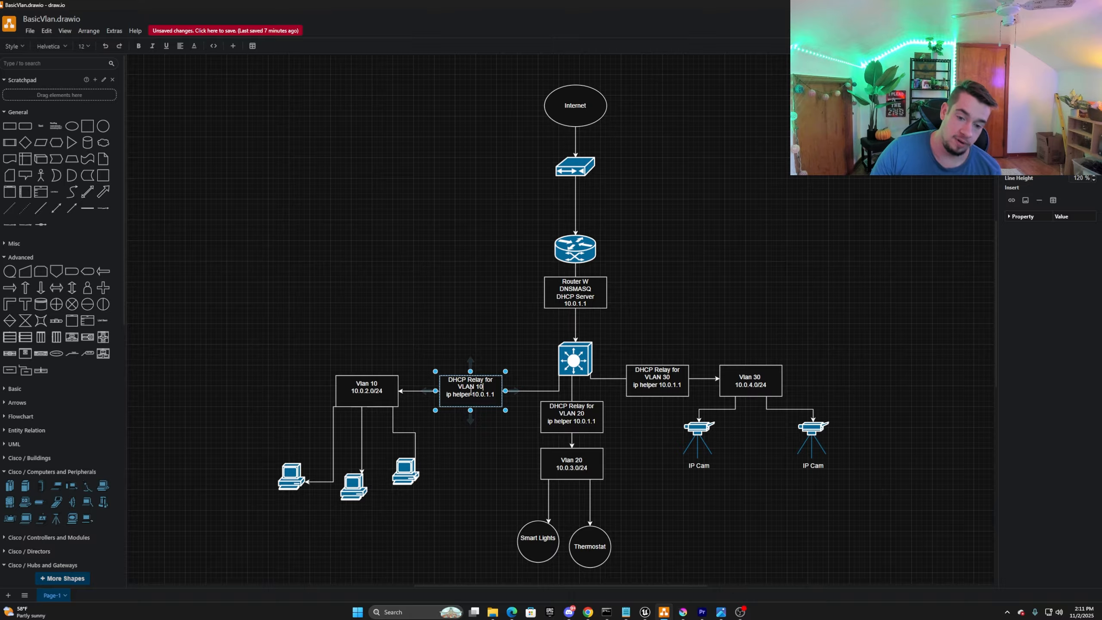
pyautogui.moveTo(449, 395); pyautogui.dragTo(494, 392)
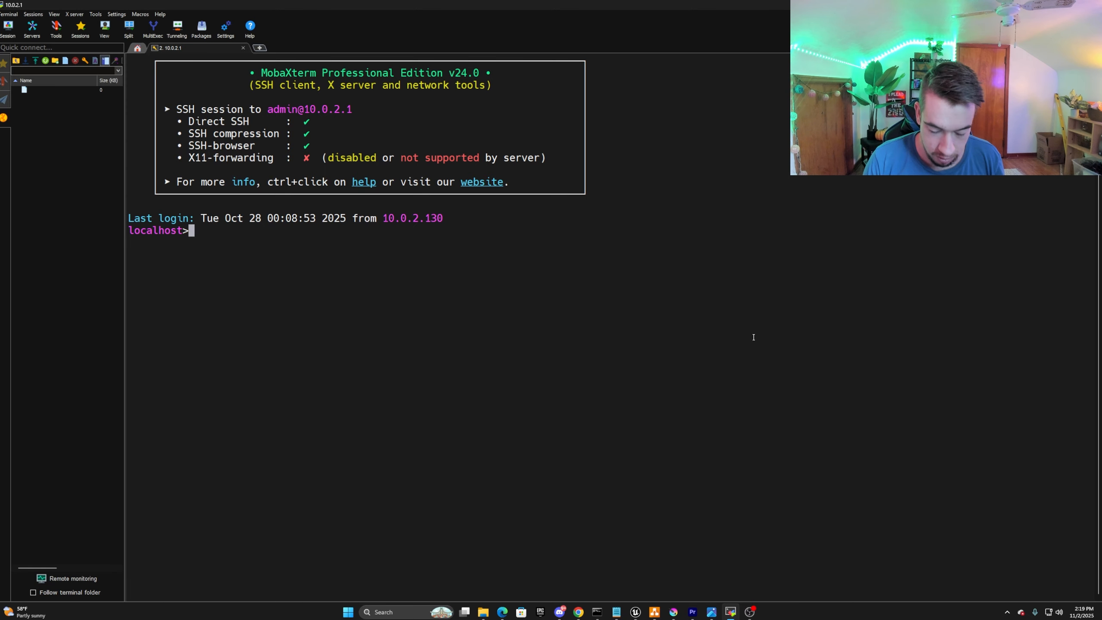
# In the MobaXterm SSH session to the switch, enter privileged mode with enable and page through the full running configuration.
pyautogui.write('enable')
pyautogui.press('Return')
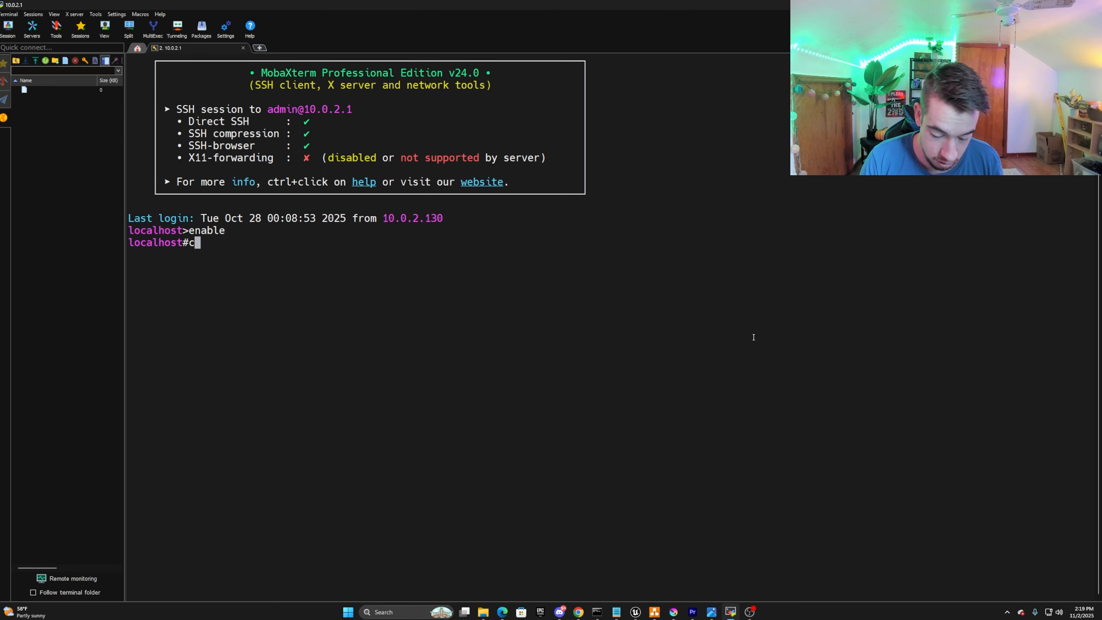
pyautogui.write('sh ')
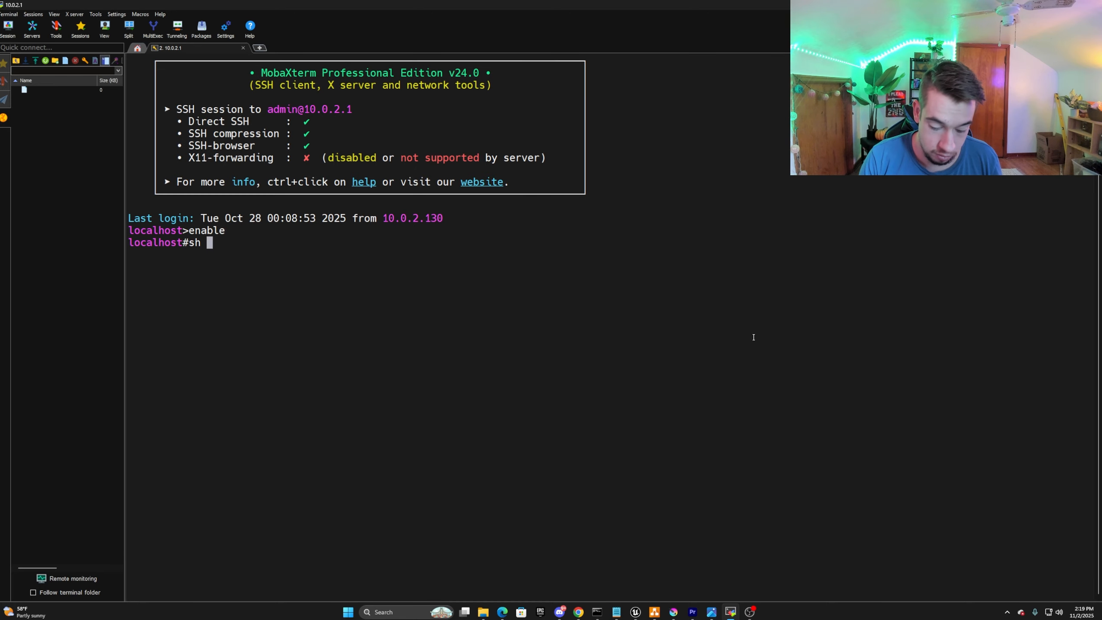
pyautogui.write('run')
pyautogui.press('Return')
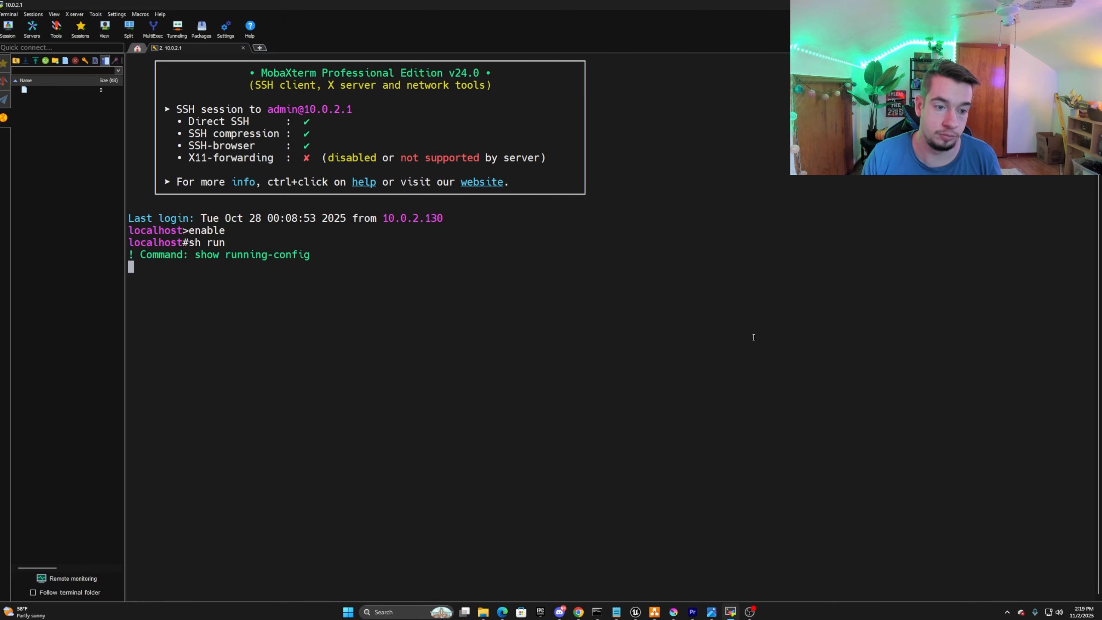
pyautogui.scroll(4, 329, 350)
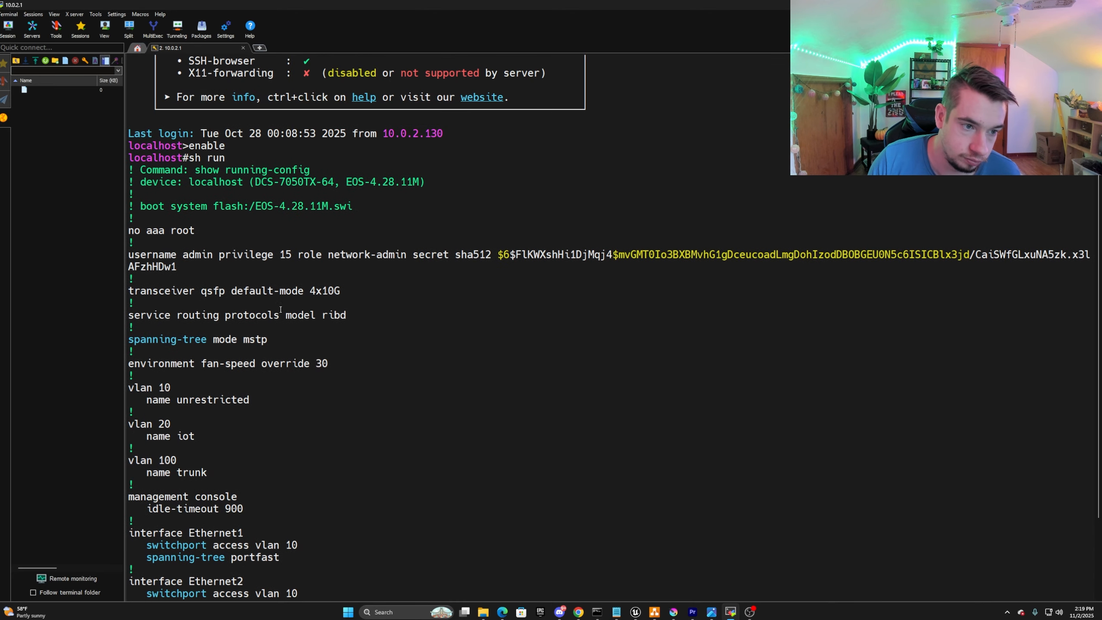
pyautogui.scroll(-4, 304, 345)
pyautogui.press('space')
pyautogui.press('space')
pyautogui.press('space')
pyautogui.press('space')
pyautogui.press('space')
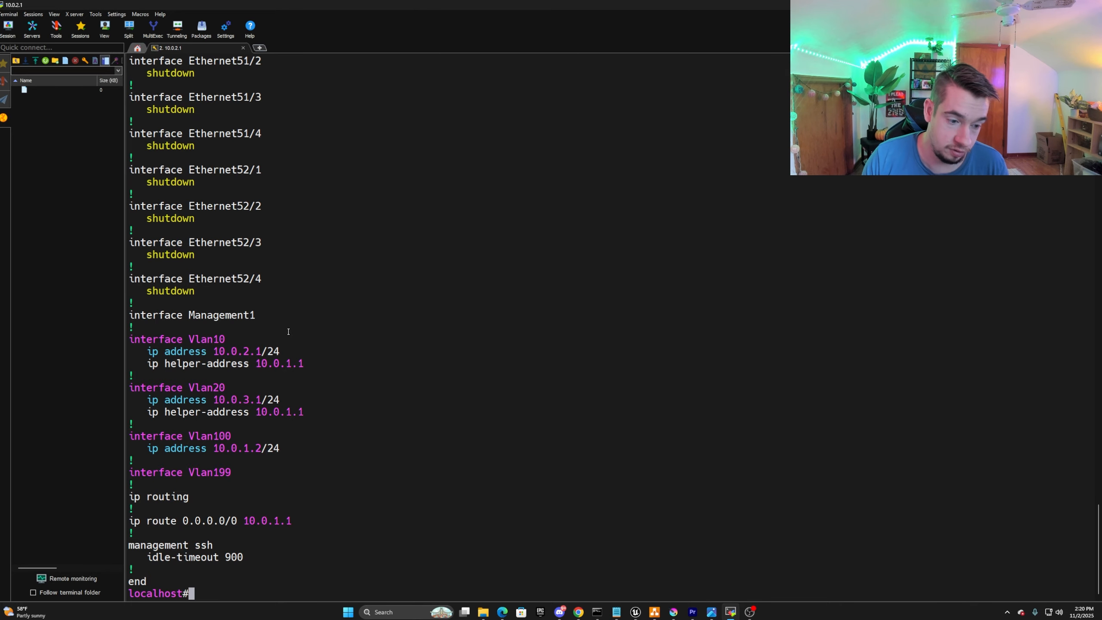
# Examine the IP address and helper-address lines of the Vlan10 and Vlan20 interfaces in the configuration output.
pyautogui.doubleClick(220, 351)
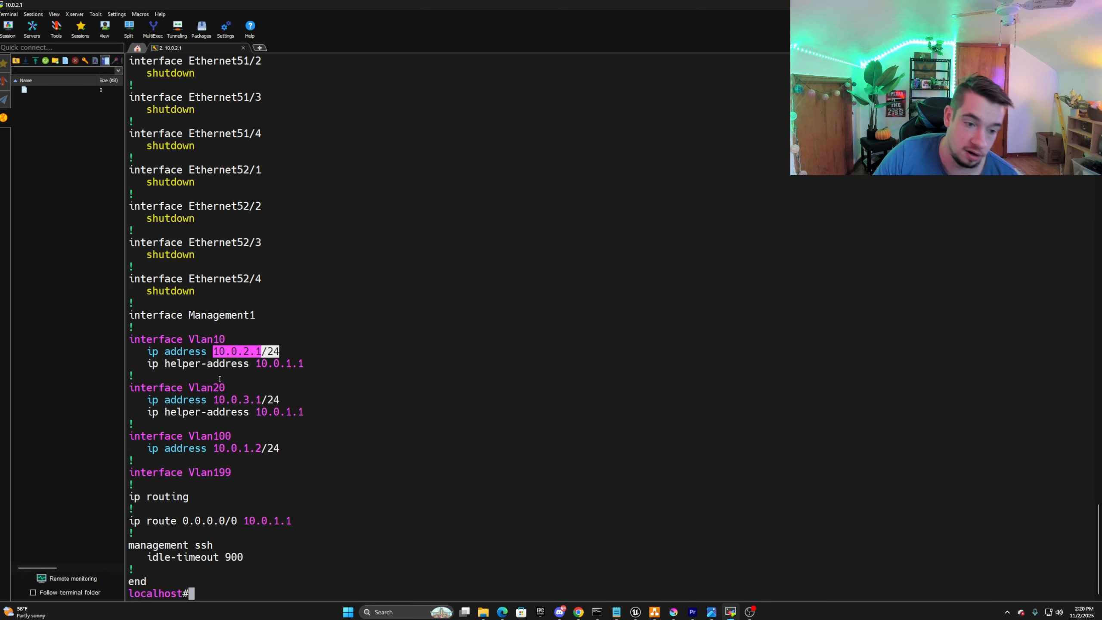
pyautogui.tripleClick(153, 399)
pyautogui.click(153, 398)
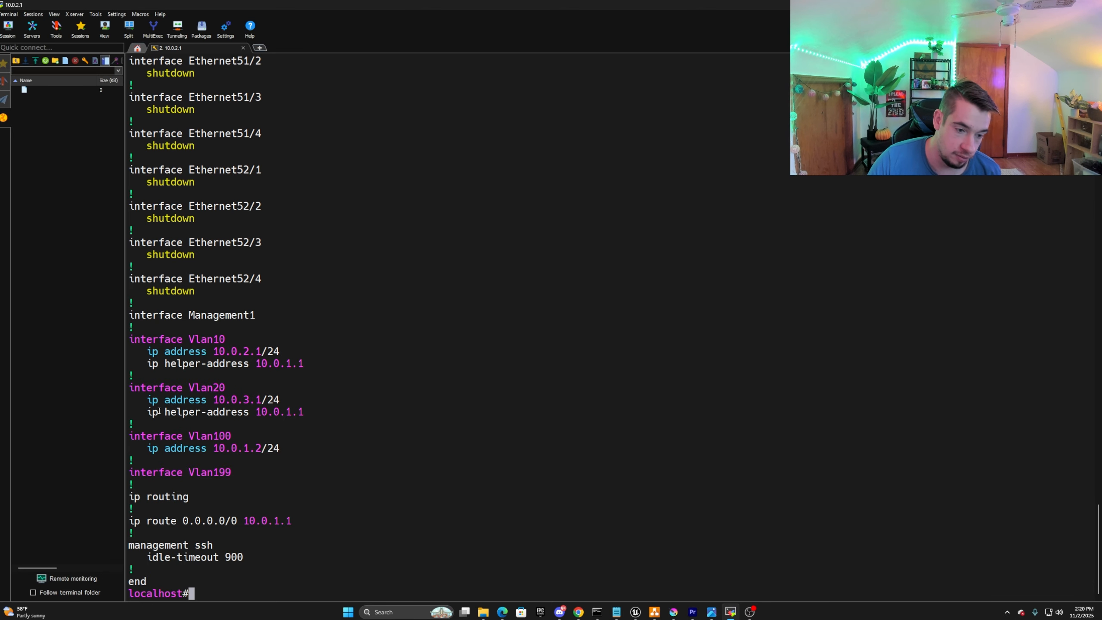
pyautogui.moveTo(153, 412); pyautogui.dragTo(300, 412)
pyautogui.click(311, 368)
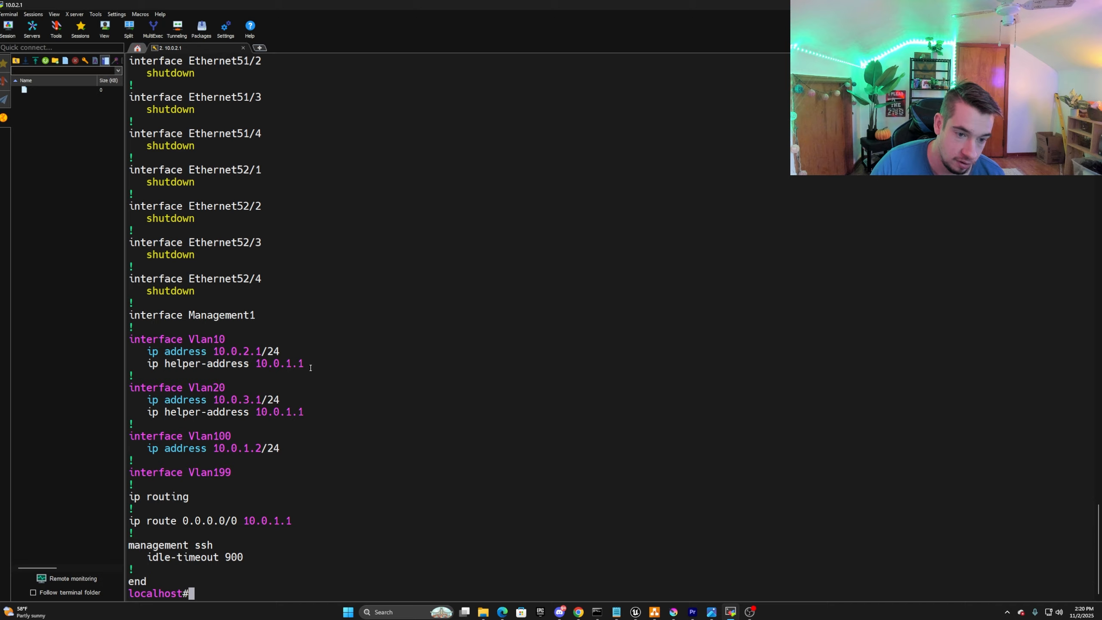
pyautogui.moveTo(311, 368); pyautogui.dragTo(140, 367)
pyautogui.hotkey('ctrl', 'c')
pyautogui.click(345, 449)
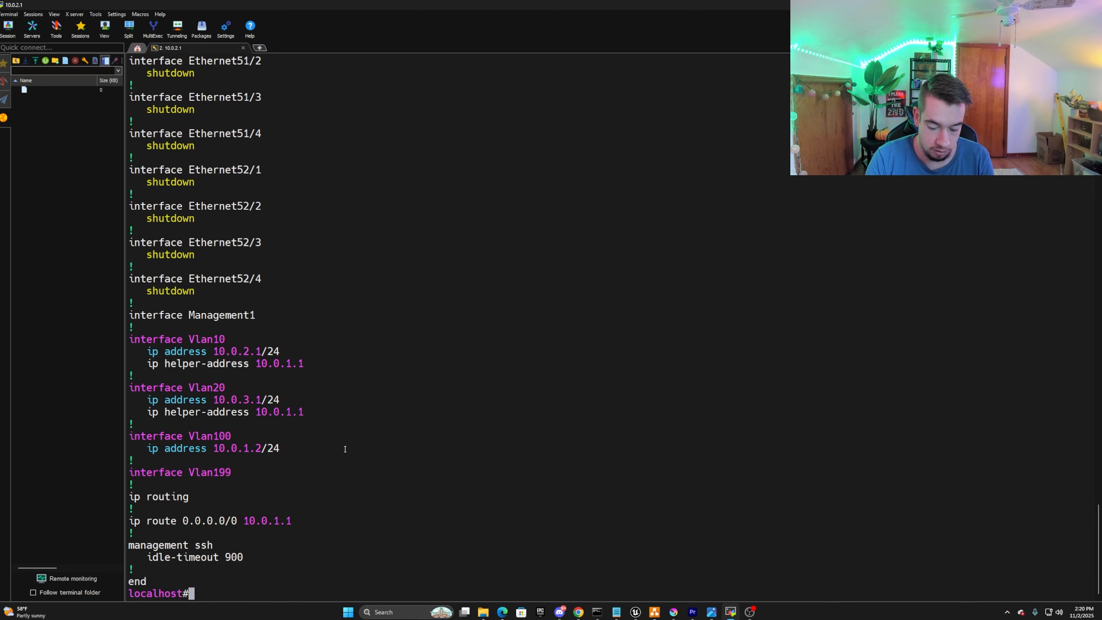
# Enter terminal configuration mode and remove ip helper-address 10.0.1.1 from interface vlan10, leaving the interface context when done.
pyautogui.write('config t')
pyautogui.press('Return')
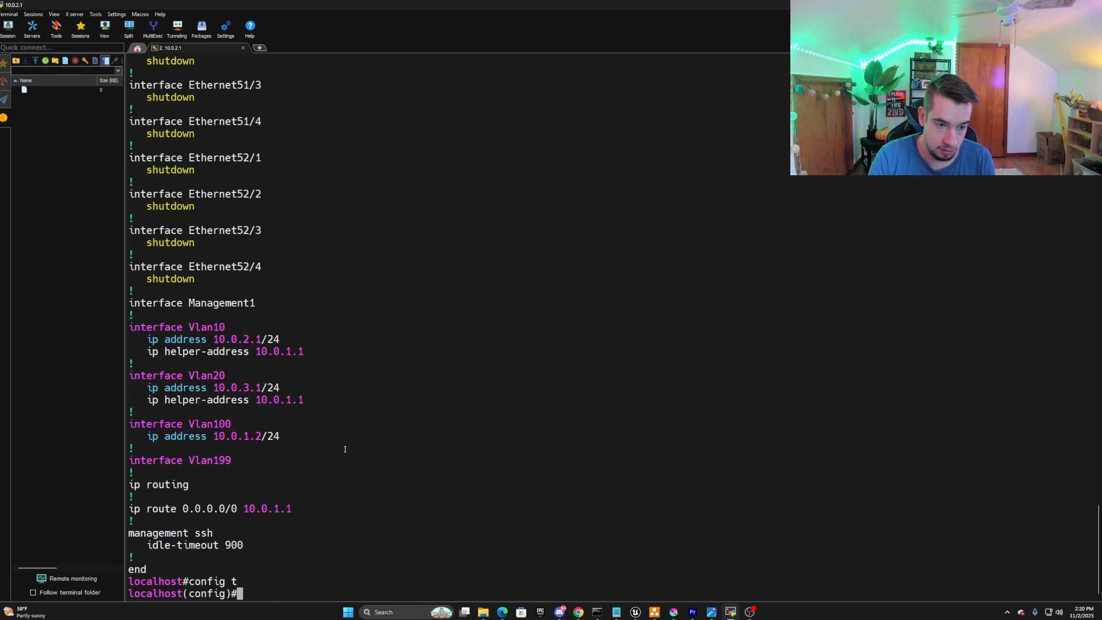
pyautogui.write('int vlan')
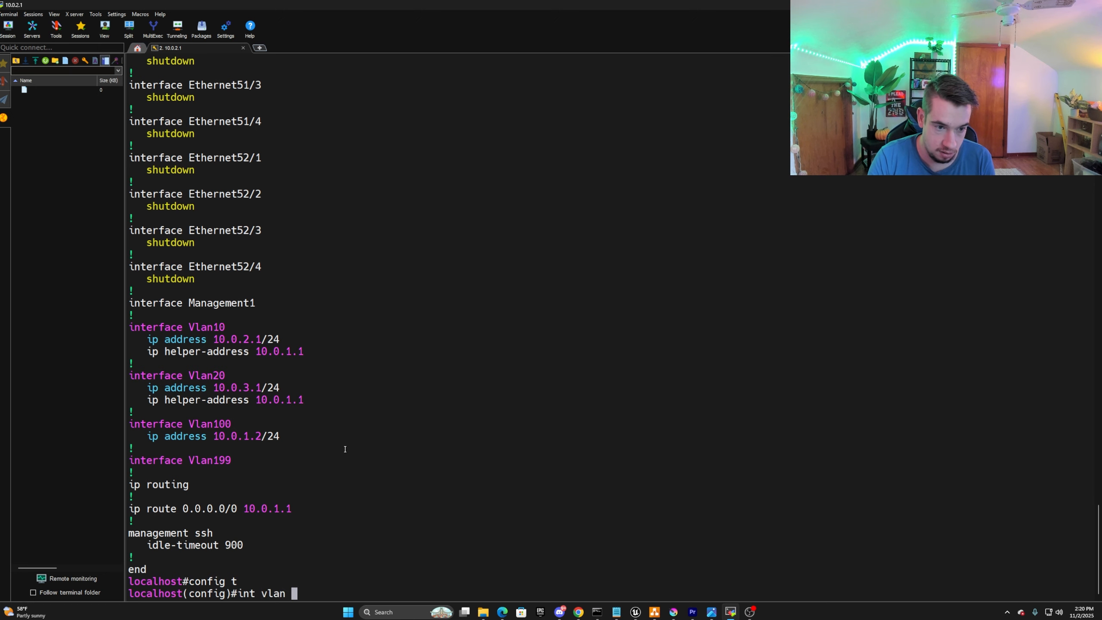
pyautogui.press('BackSpace')
pyautogui.write('10')
pyautogui.press('Return')
pyautogui.write('no')
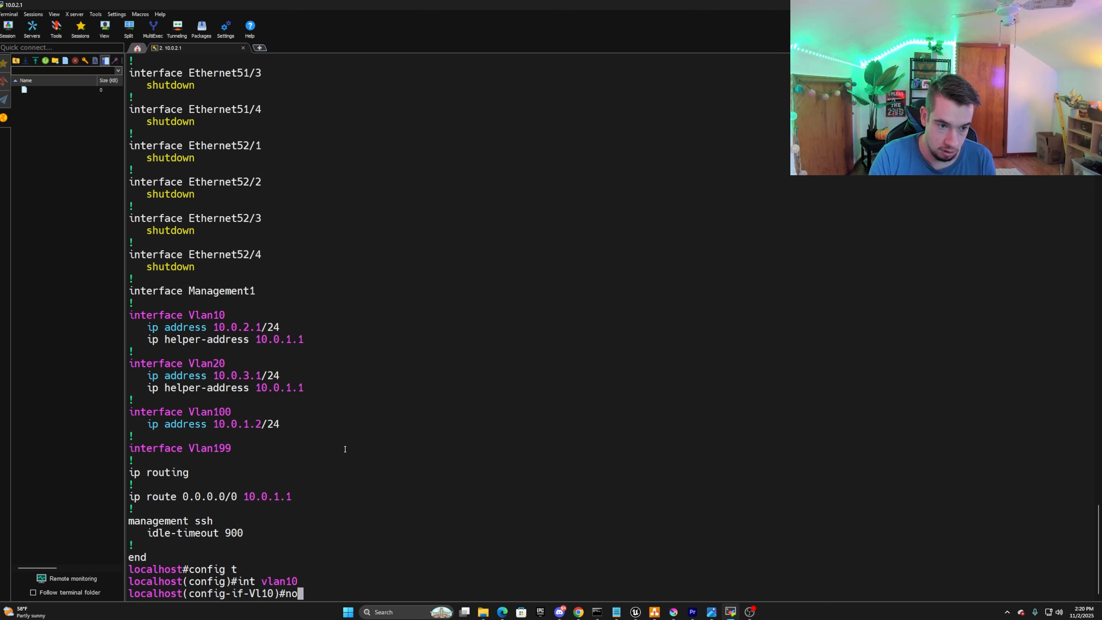
pyautogui.moveTo(147, 339); pyautogui.dragTo(302, 343)
pyautogui.rightClick(302, 350)
pyautogui.press('Return')
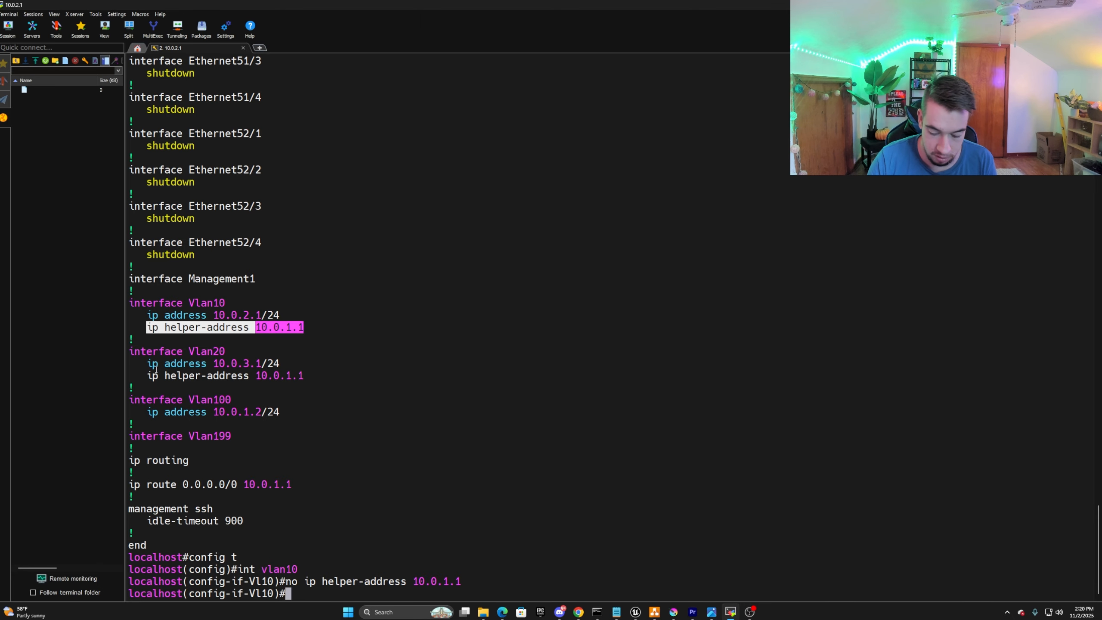
pyautogui.write('exit')
pyautogui.press('Return')
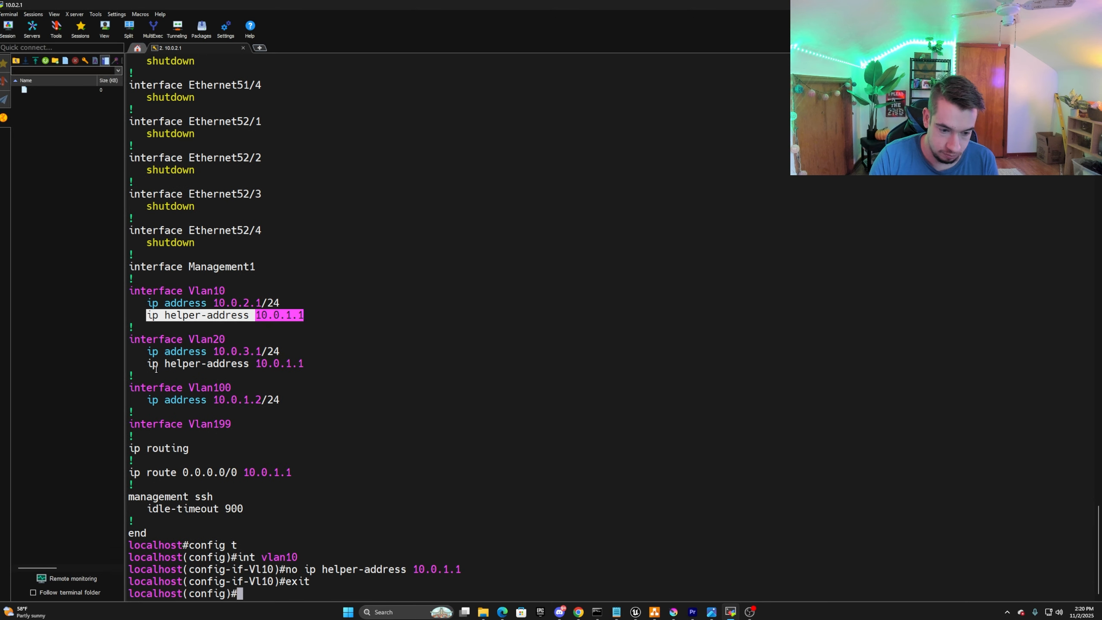
# Remove ip helper-address 10.0.1.1 from interface vlan20 and exit back to the privileged prompt.
pyautogui.write('int ')
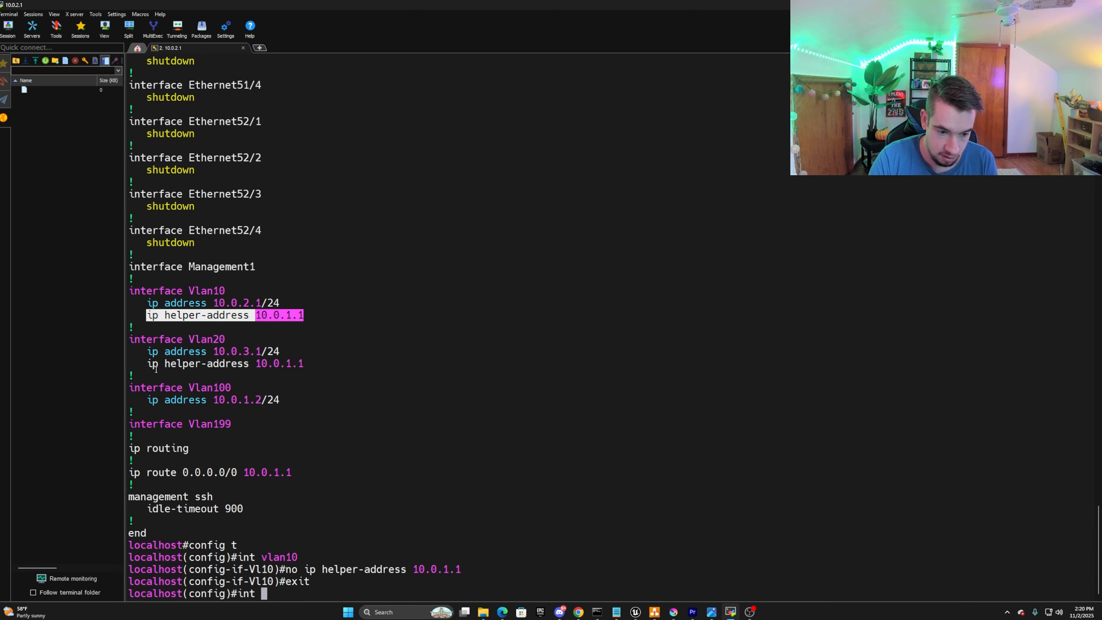
pyautogui.write('vlan20')
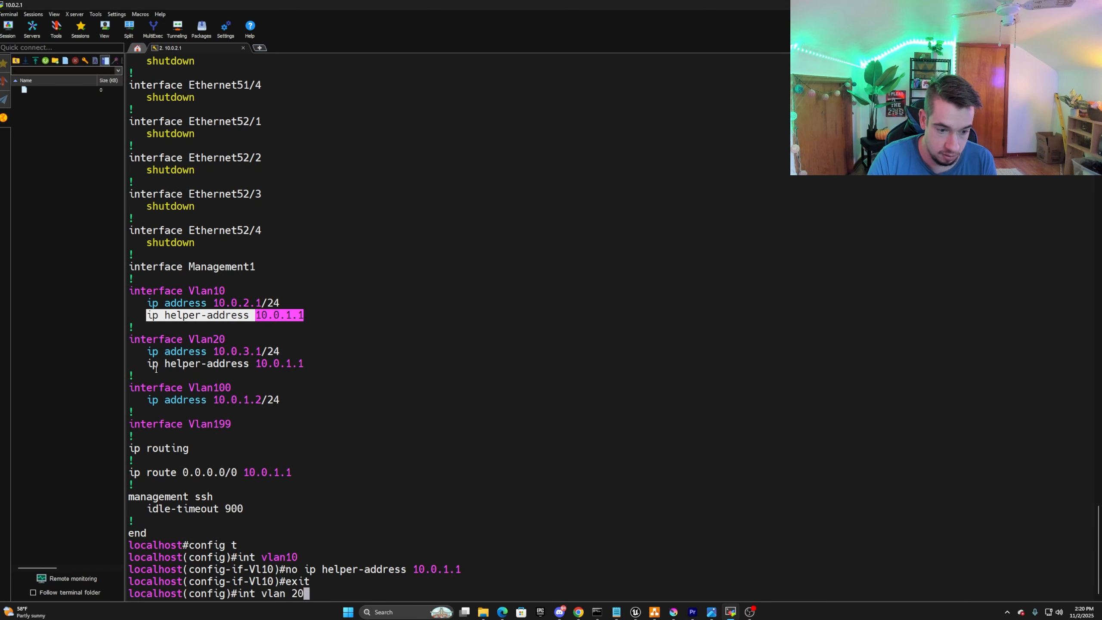
pyautogui.press('BackSpace')
pyautogui.press('BackSpace')
pyautogui.press('BackSpace')
pyautogui.write('20')
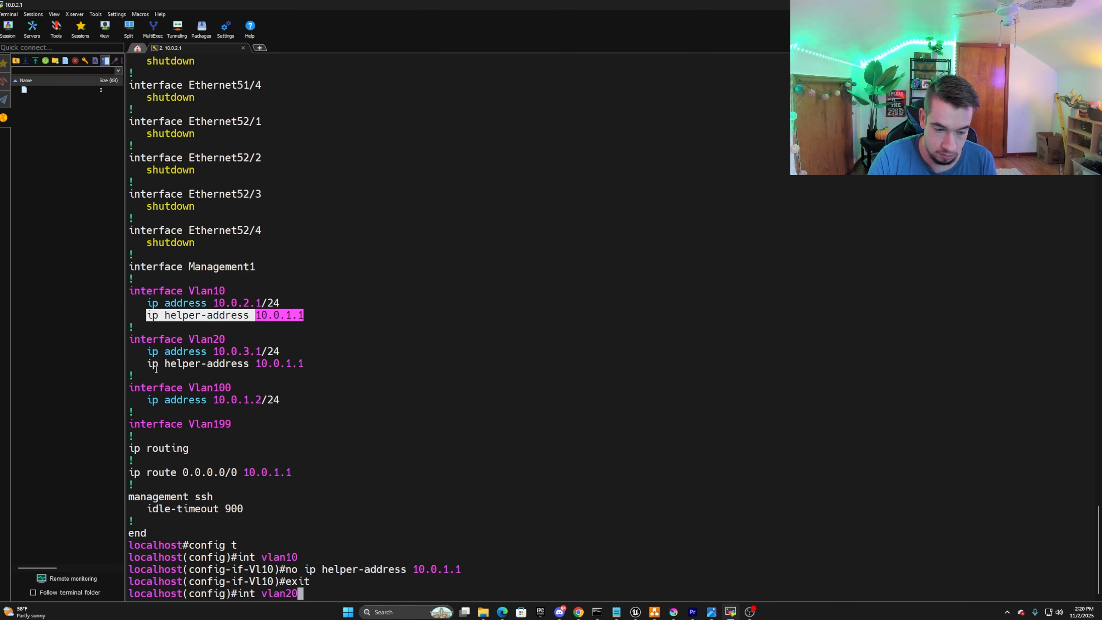
pyautogui.press('Return')
pyautogui.write('no')
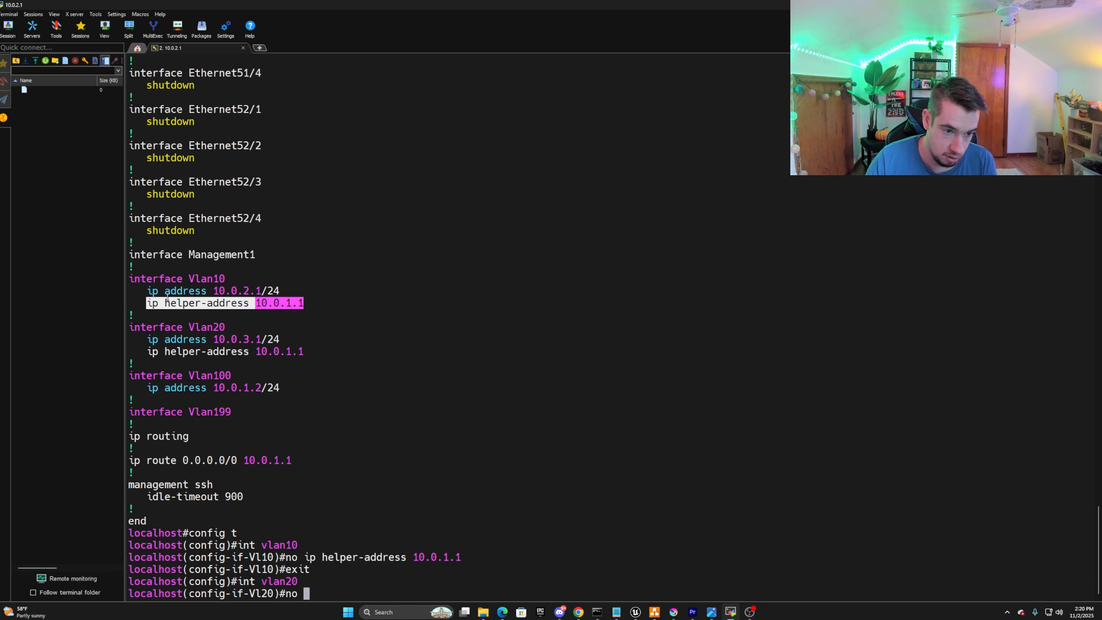
pyautogui.moveTo(148, 352); pyautogui.dragTo(304, 352)
pyautogui.rightClick(292, 351)
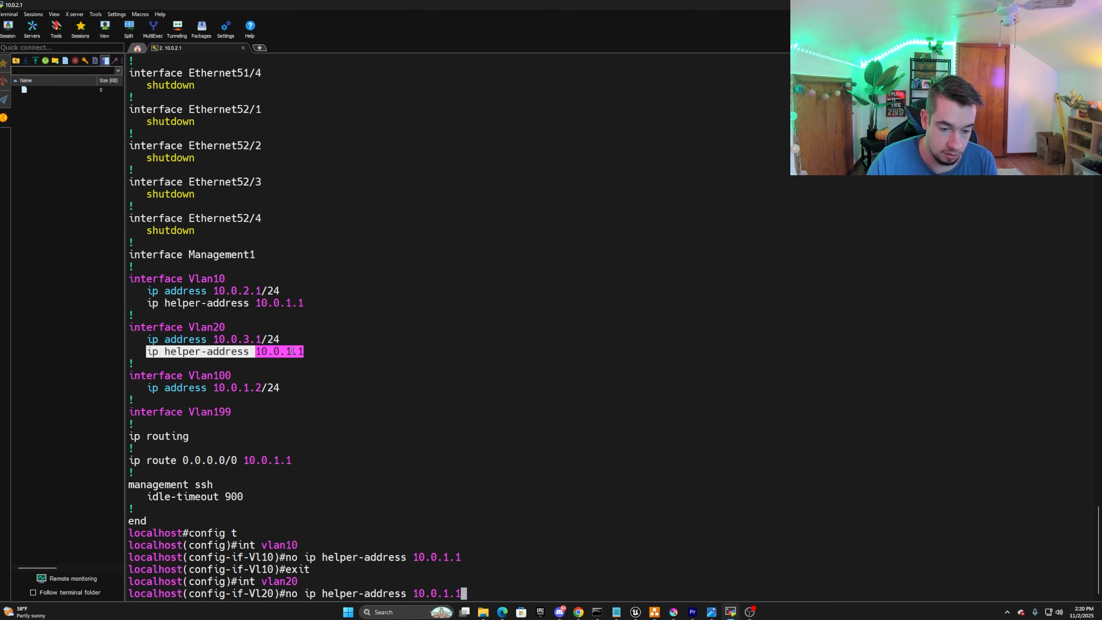
pyautogui.press('Return')
pyautogui.write('exit')
pyautogui.press('Return')
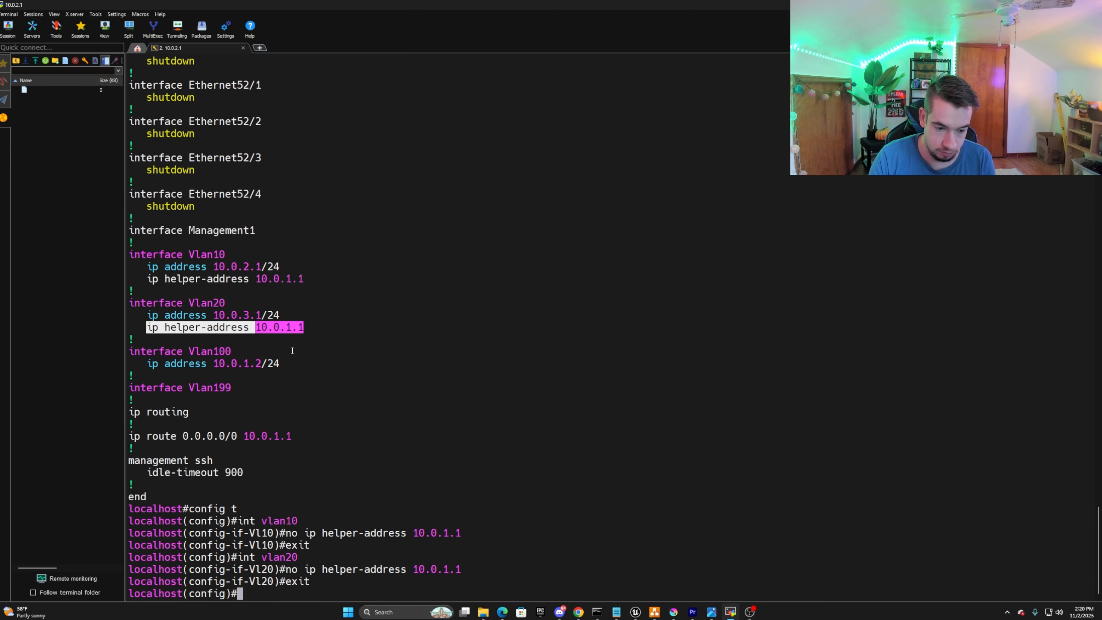
pyautogui.write('exit')
pyautogui.press('Return')
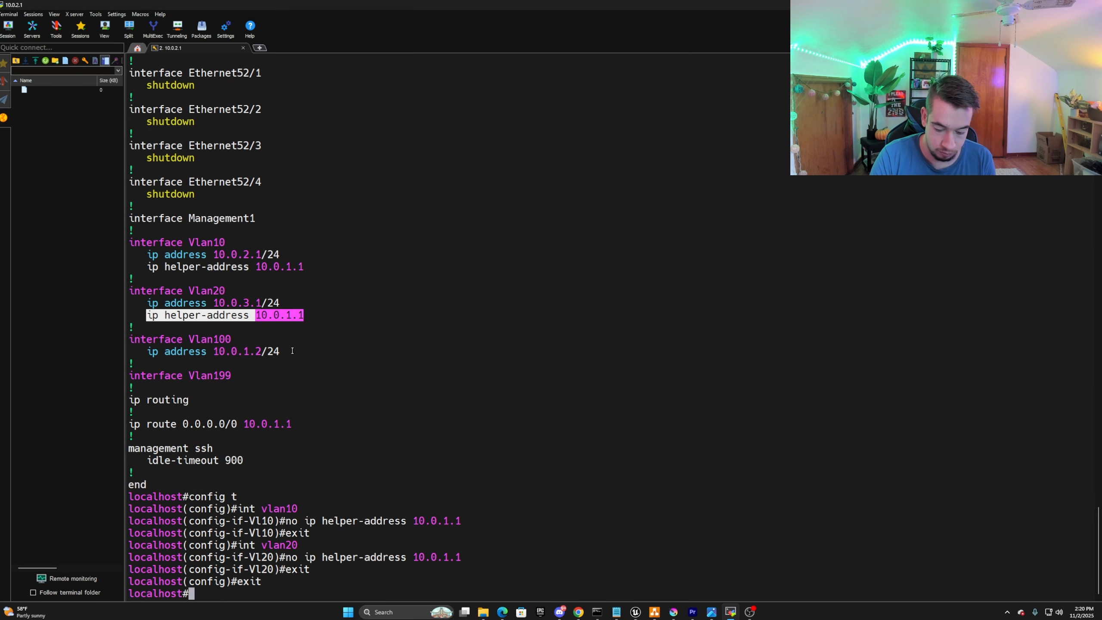
# Display the running configuration again and page to its end to check the VLAN interfaces.
pyautogui.write('sh run')
pyautogui.press('Return')
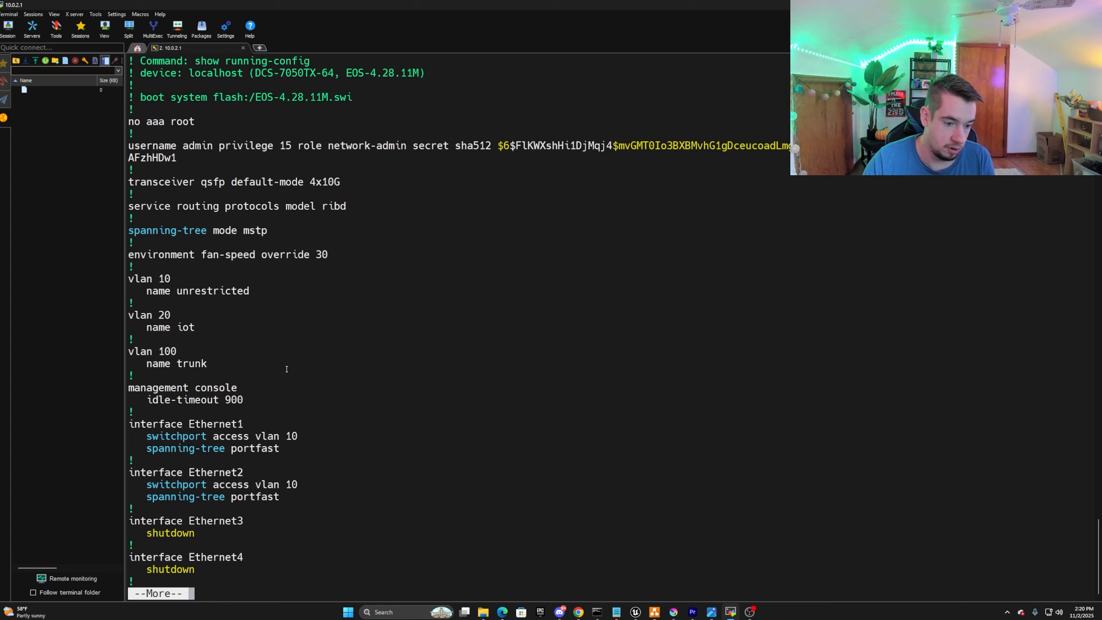
pyautogui.press('space')
pyautogui.press('space')
pyautogui.press('space')
pyautogui.press('space')
pyautogui.press('space')
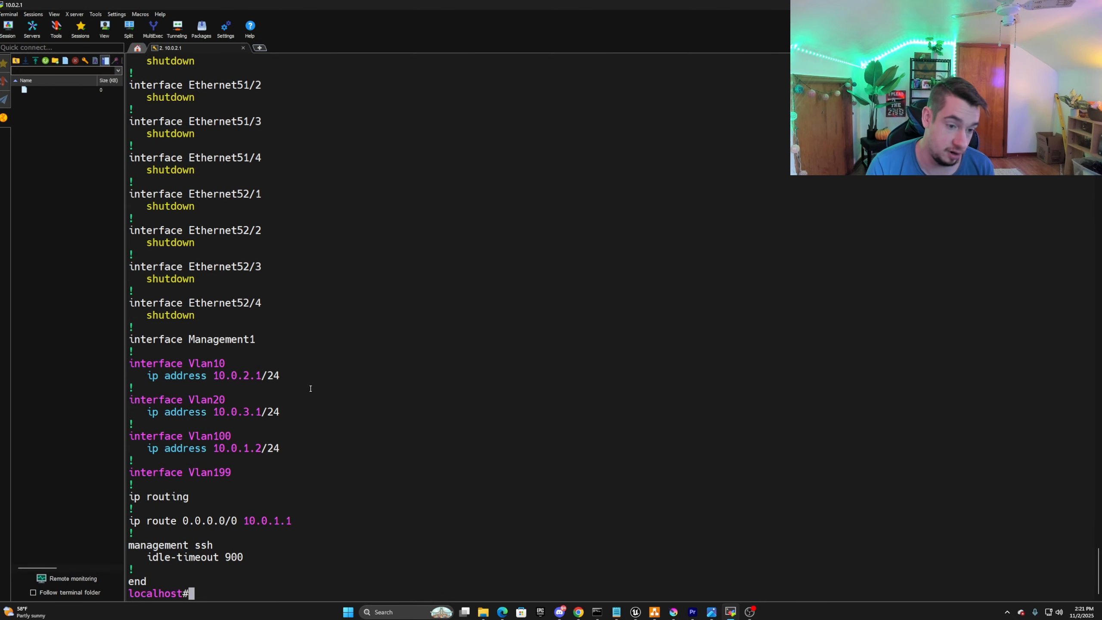
# Try to open the vlan10 interface context directly from the privileged prompt.
pyautogui.write('int v')
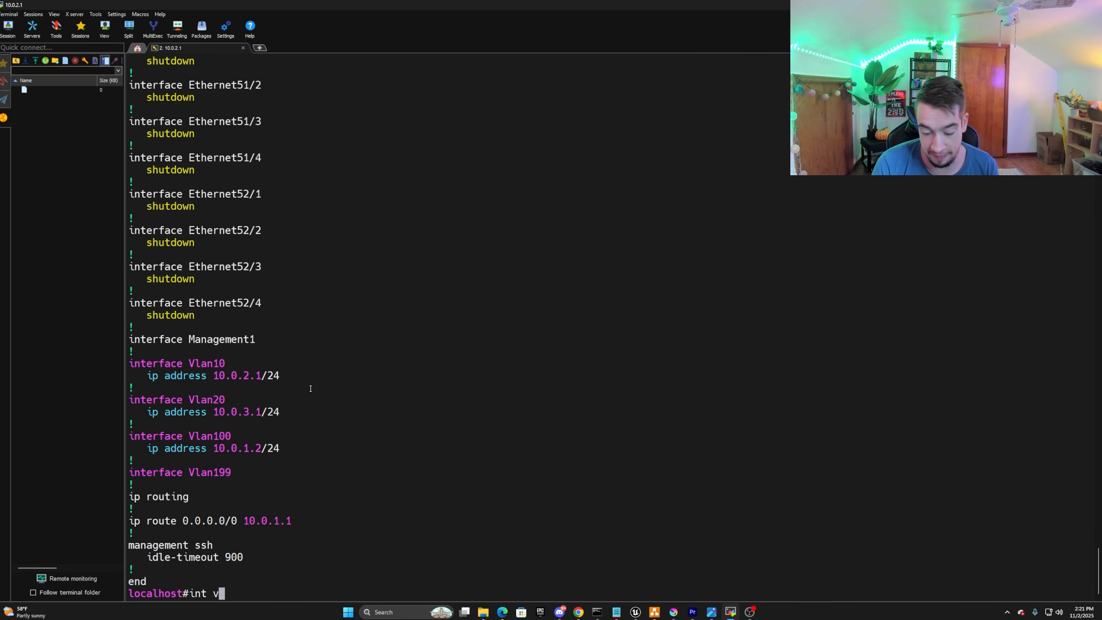
pyautogui.write('lan')
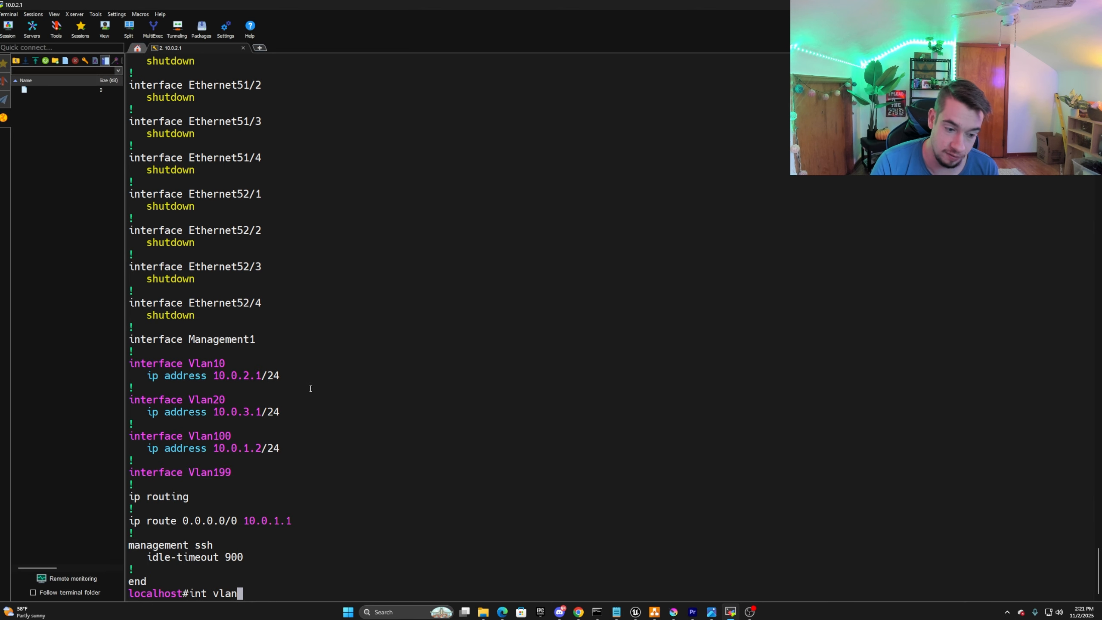
pyautogui.write('10')
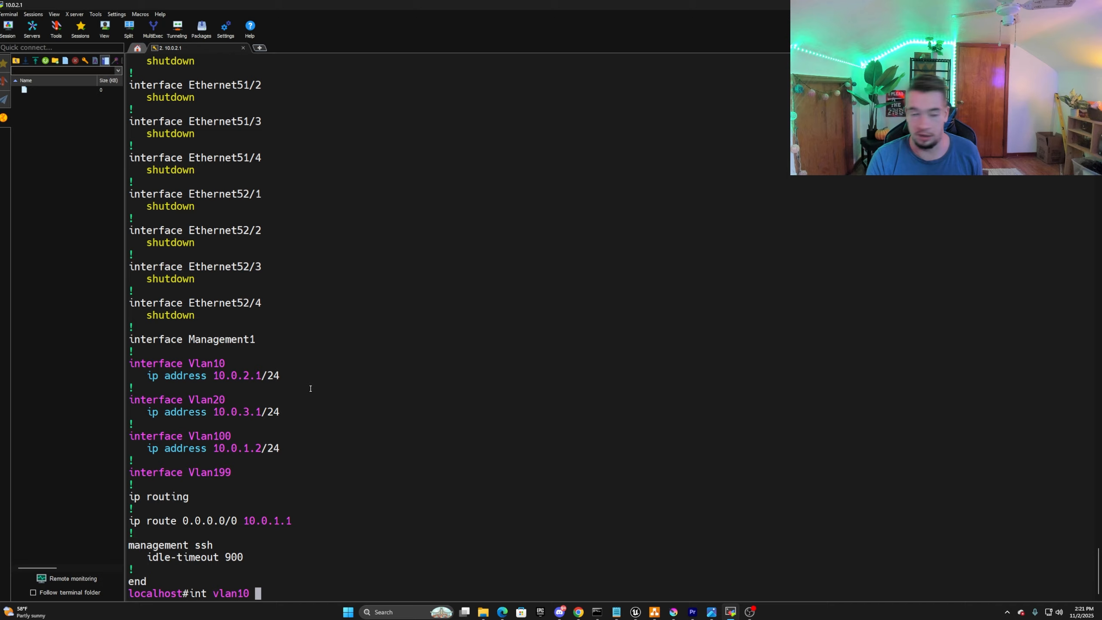
pyautogui.press('Return')
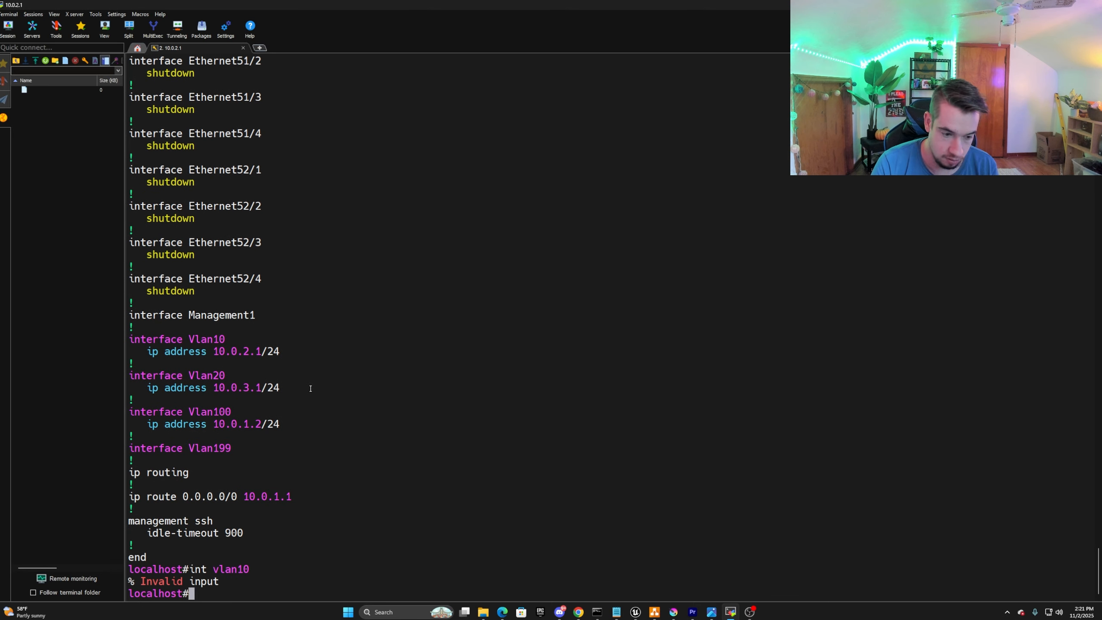
# Enter terminal configuration mode and set ip helper 10.0.1.1 on interface vlan 10, leaving the interface context when done.
pyautogui.write('config t')
pyautogui.press('Return')
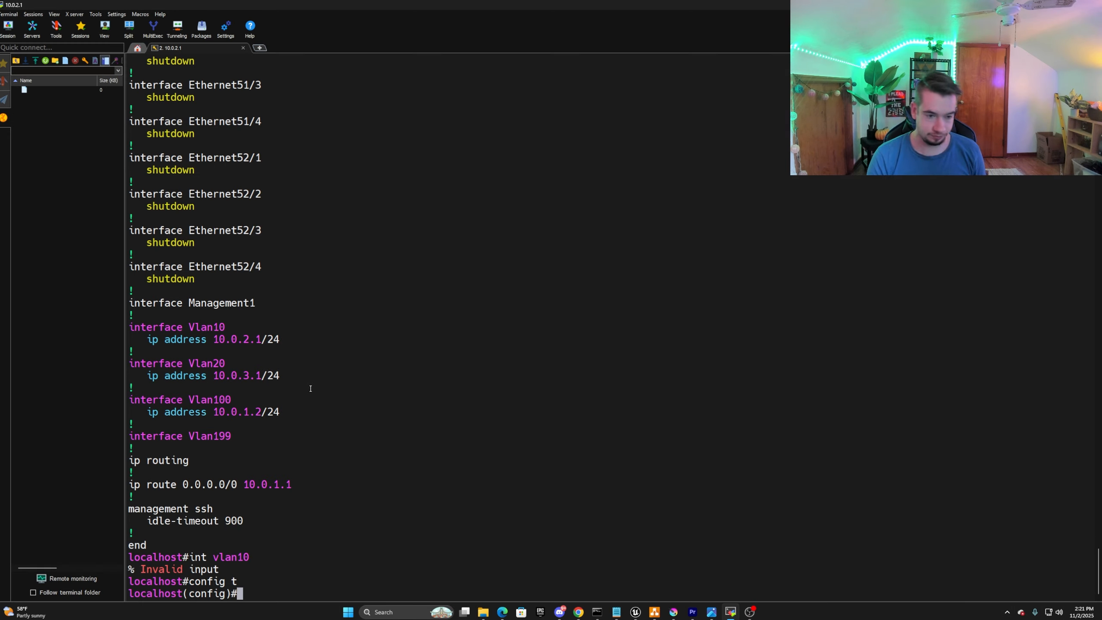
pyautogui.write('int vlan ')
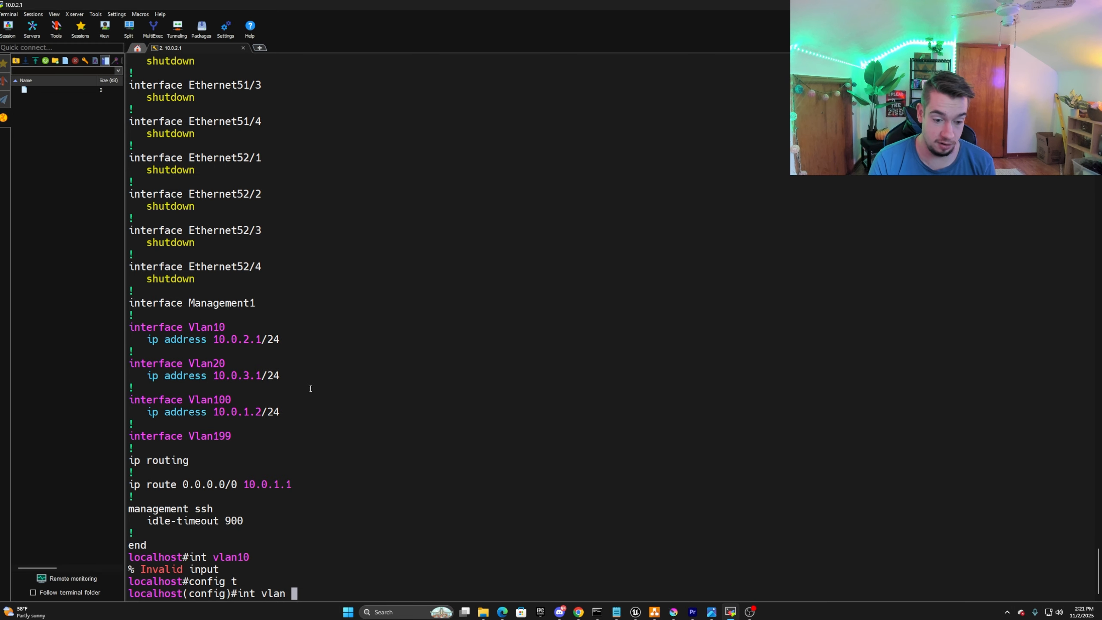
pyautogui.write('10')
pyautogui.press('Return')
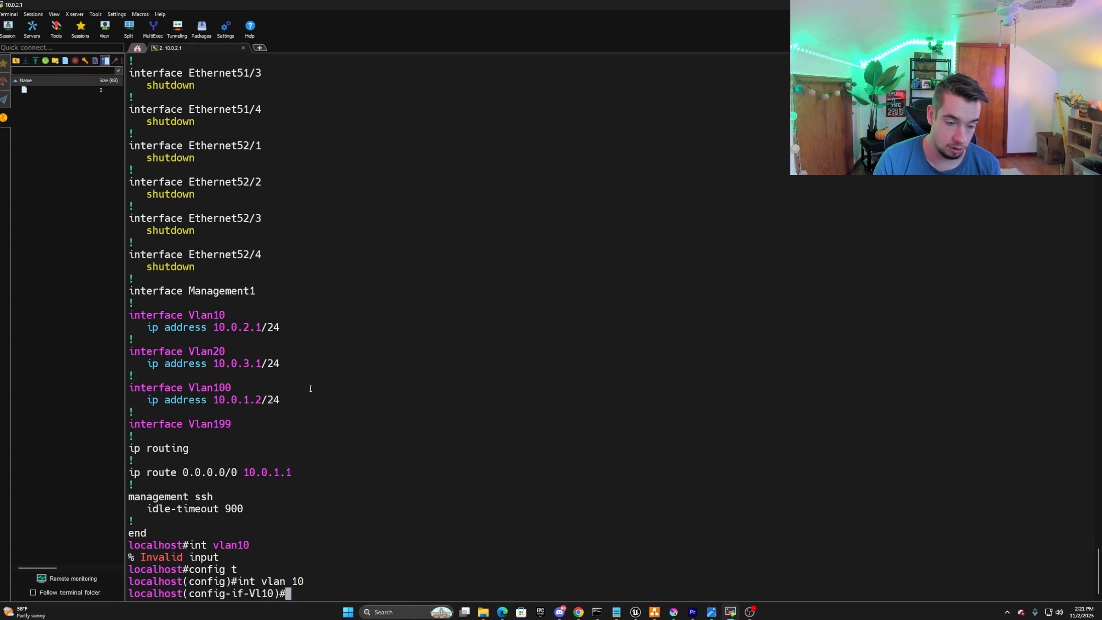
pyautogui.write('i')
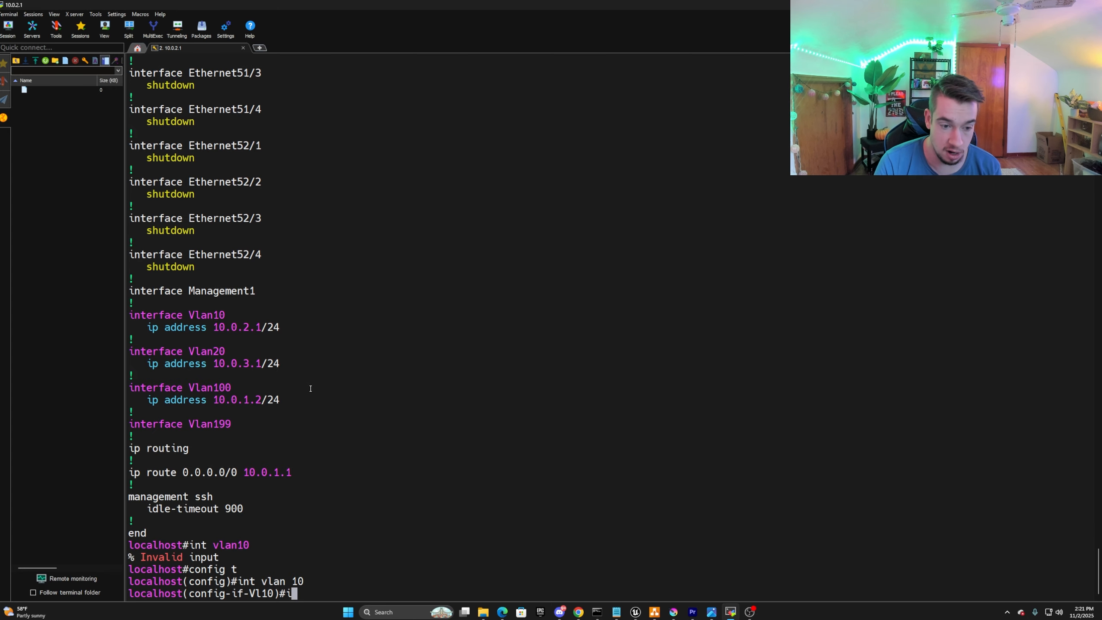
pyautogui.write('p help')
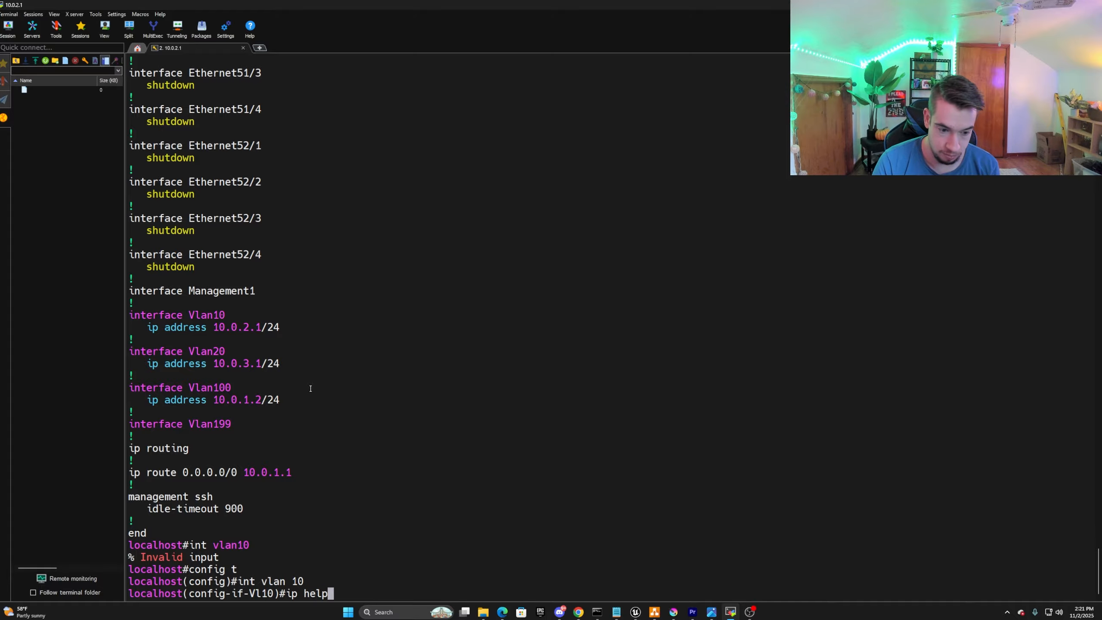
pyautogui.write('er 10.')
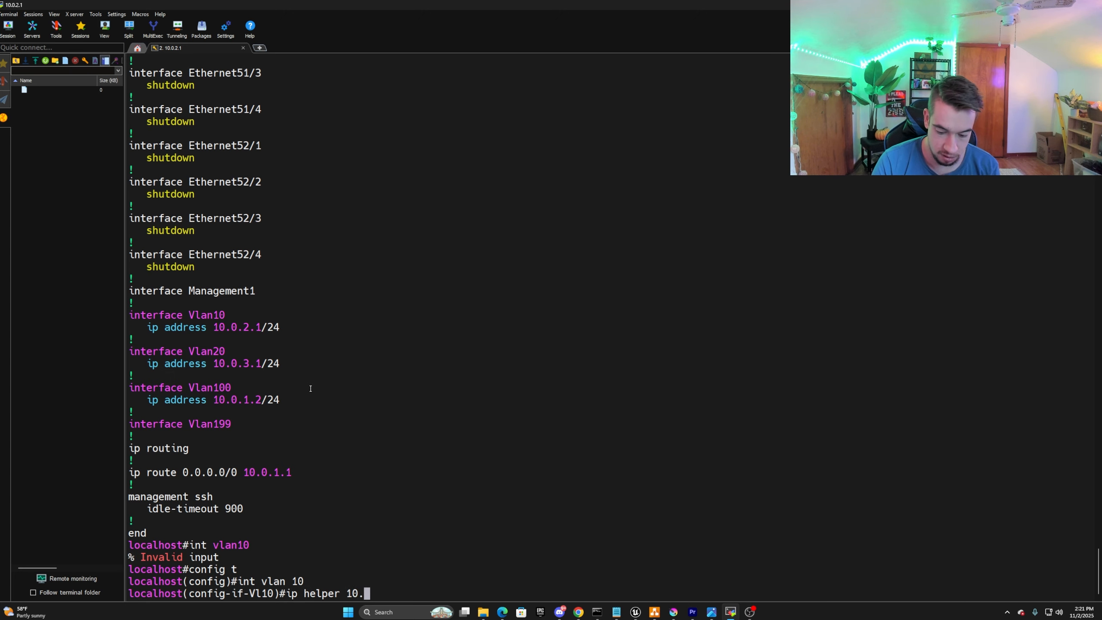
pyautogui.write('0.1.1')
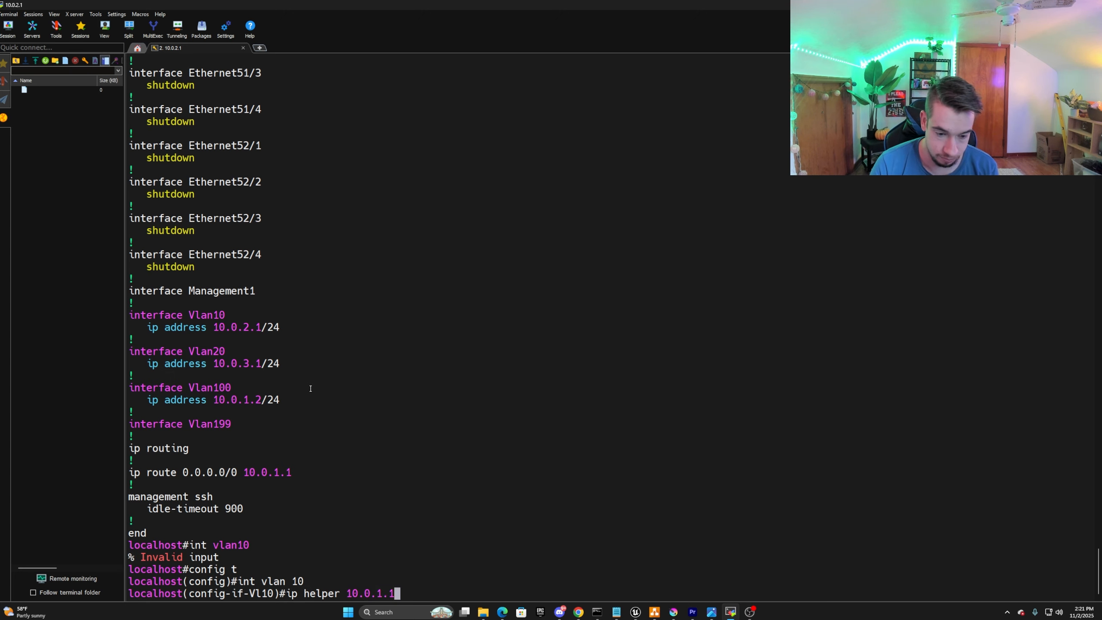
pyautogui.press('Return')
pyautogui.write('exit')
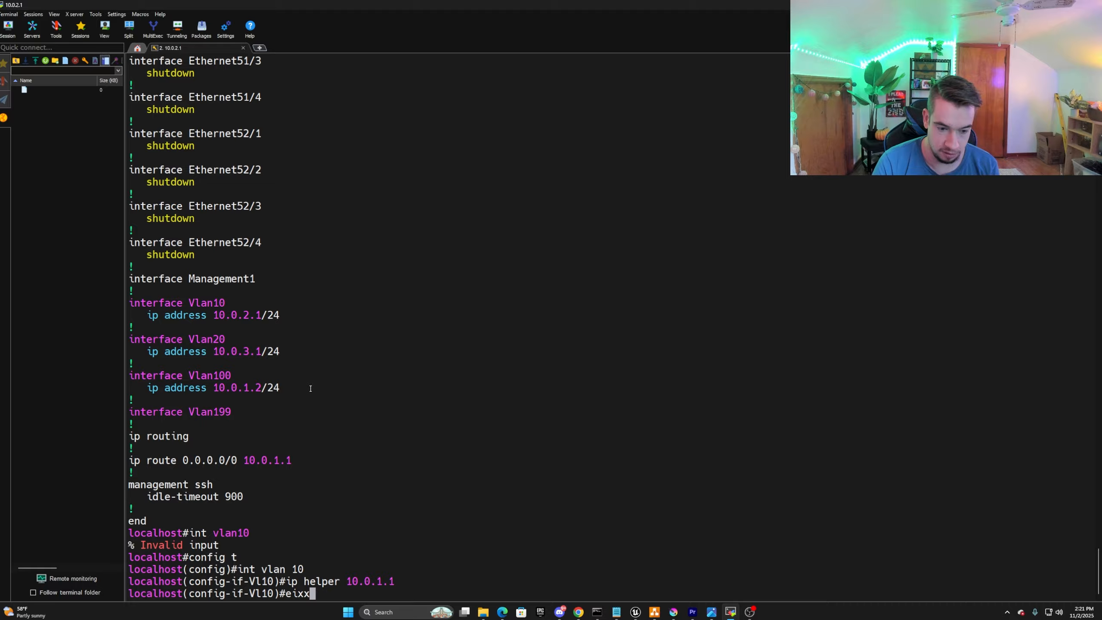
pyautogui.press('Return')
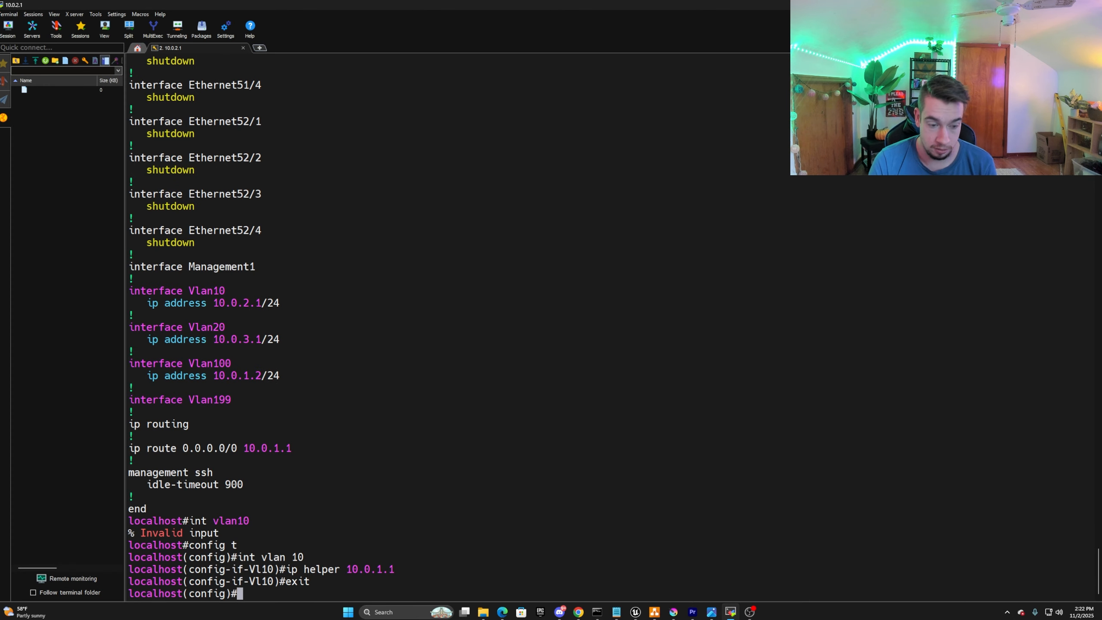
# Open the vlan 20 interface context and set ip helper 10.0.1.1 on it.
pyautogui.write('int vlan 20')
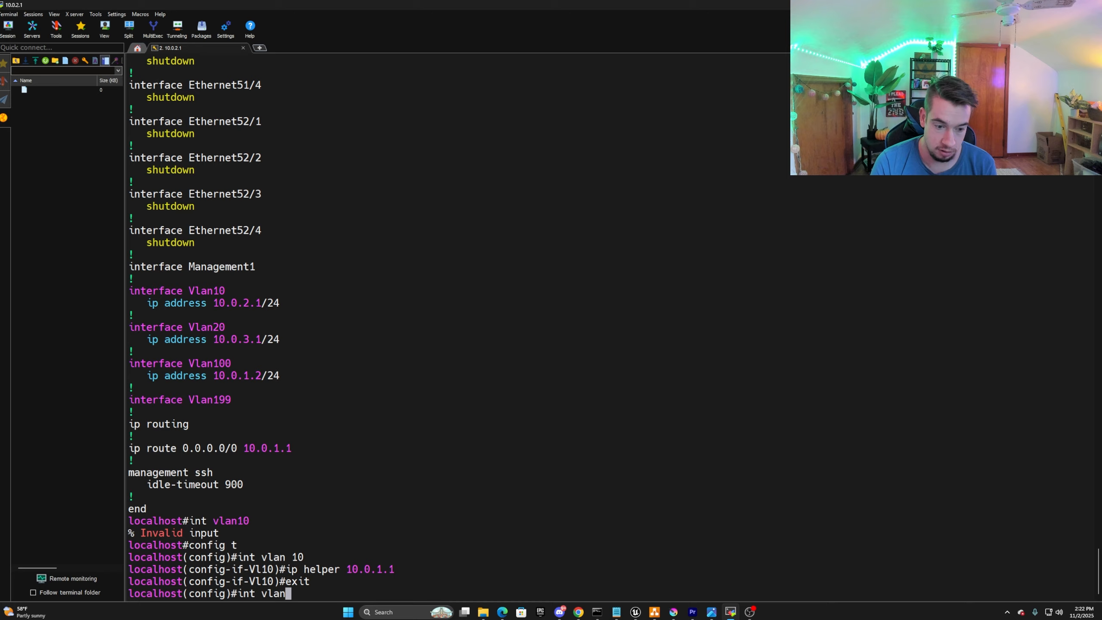
pyautogui.press('Return')
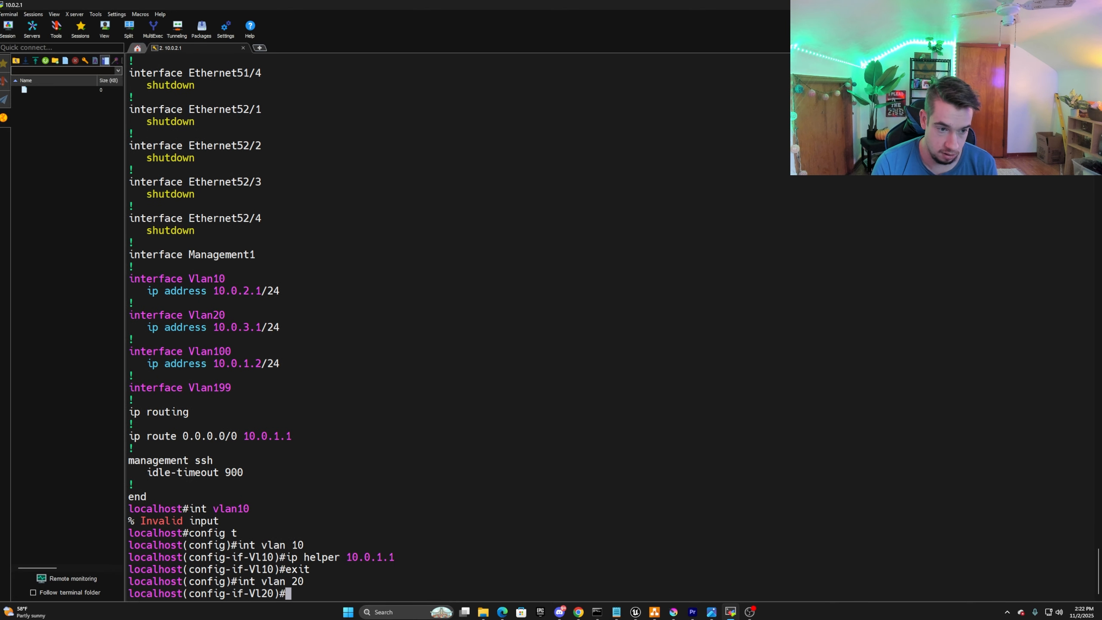
pyautogui.write('ip helper')
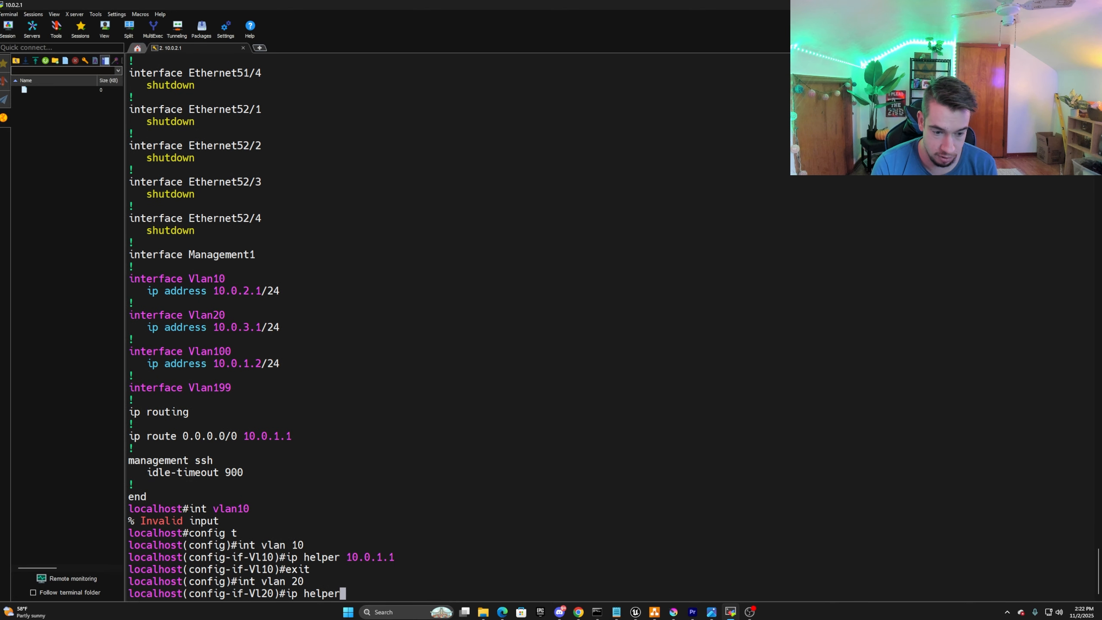
pyautogui.write(' 10.0.1.1')
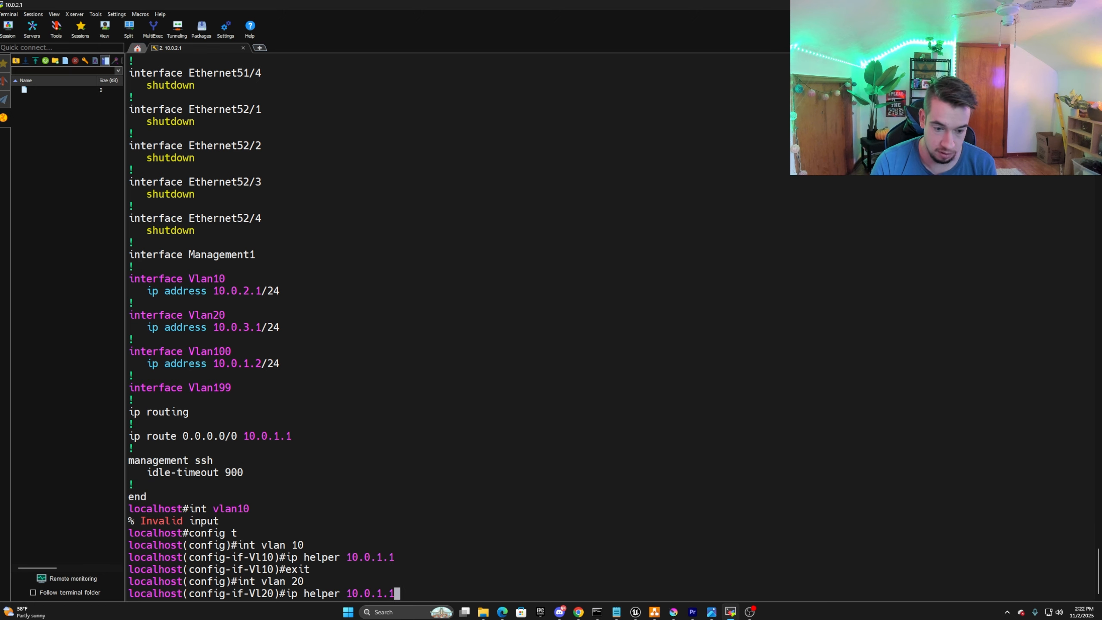
pyautogui.press('Return')
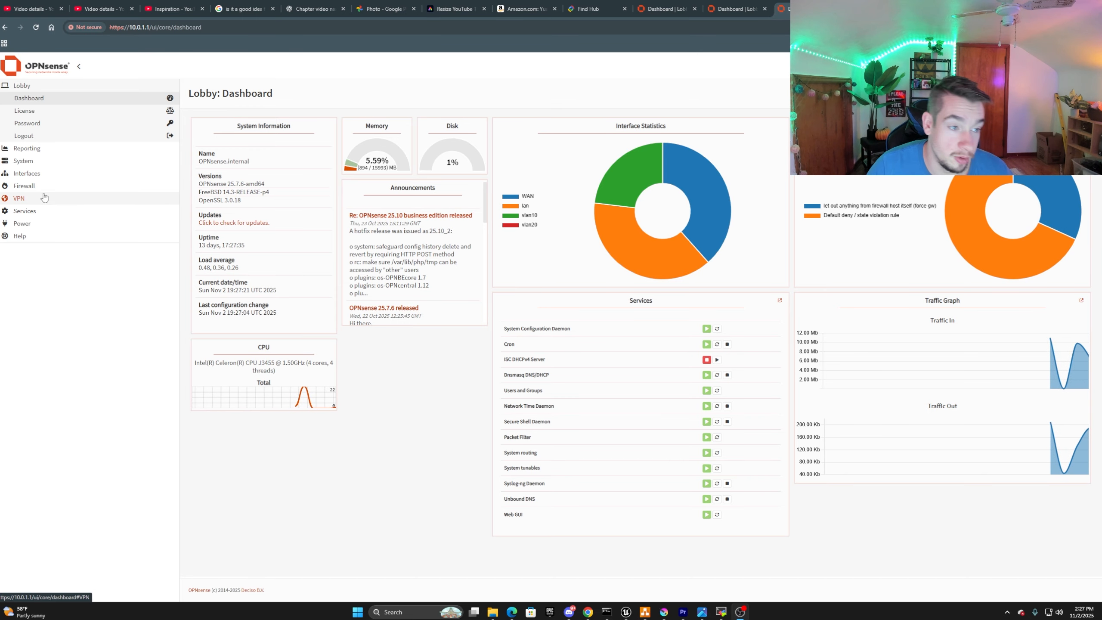
# Switch to OPNsense and open the DHCP ranges of the Dnsmasq DNS & DHCP service.
pyautogui.click(34, 173)
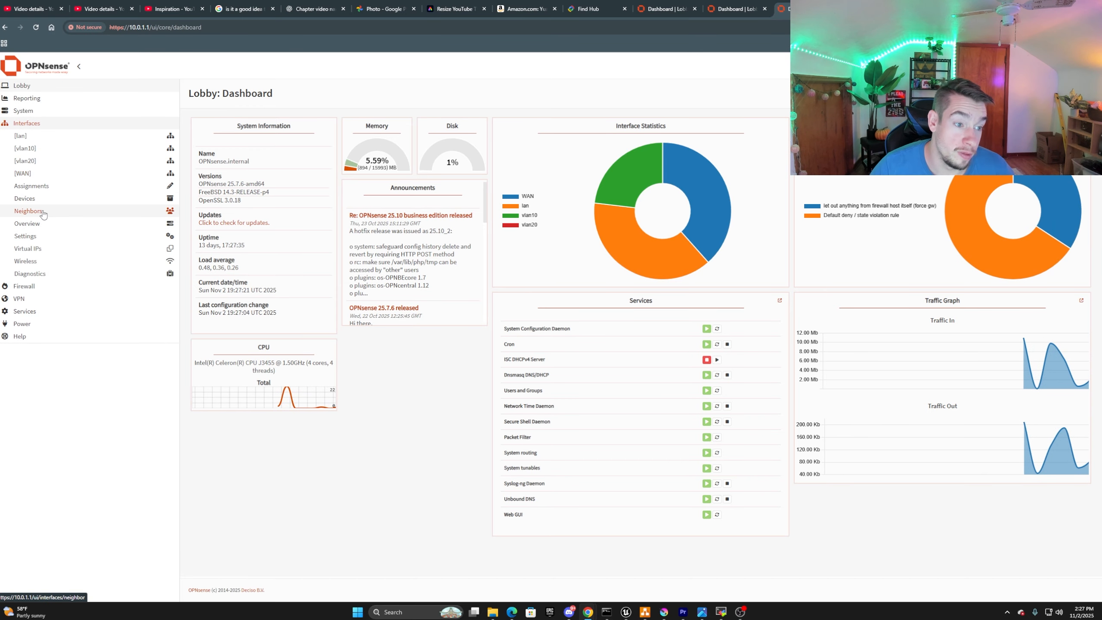
pyautogui.click(26, 311)
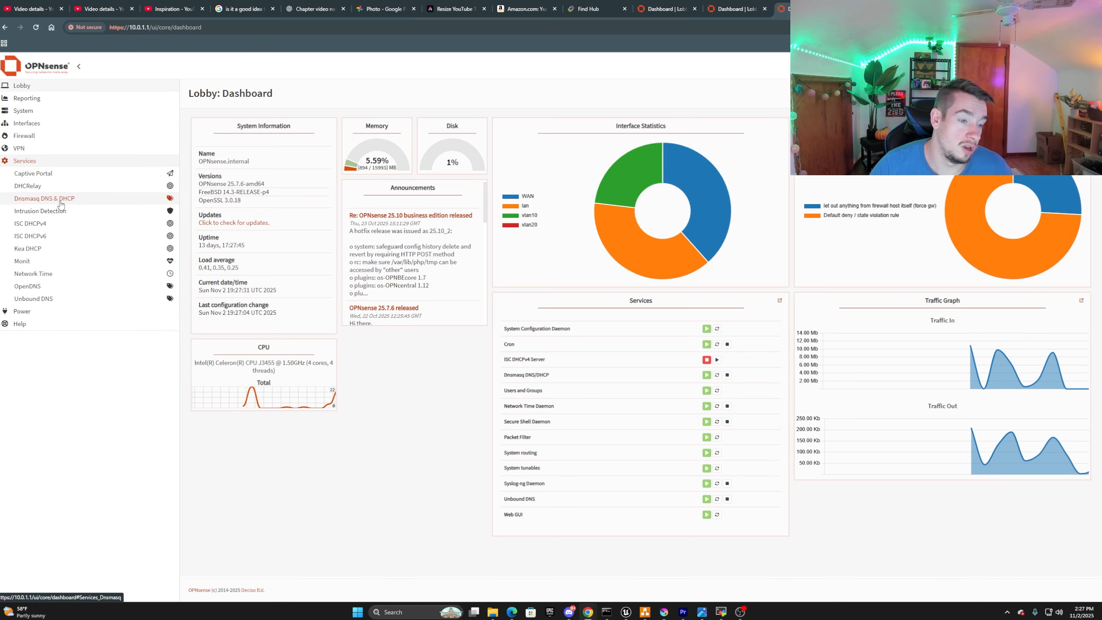
pyautogui.click(61, 203)
pyautogui.click(59, 212)
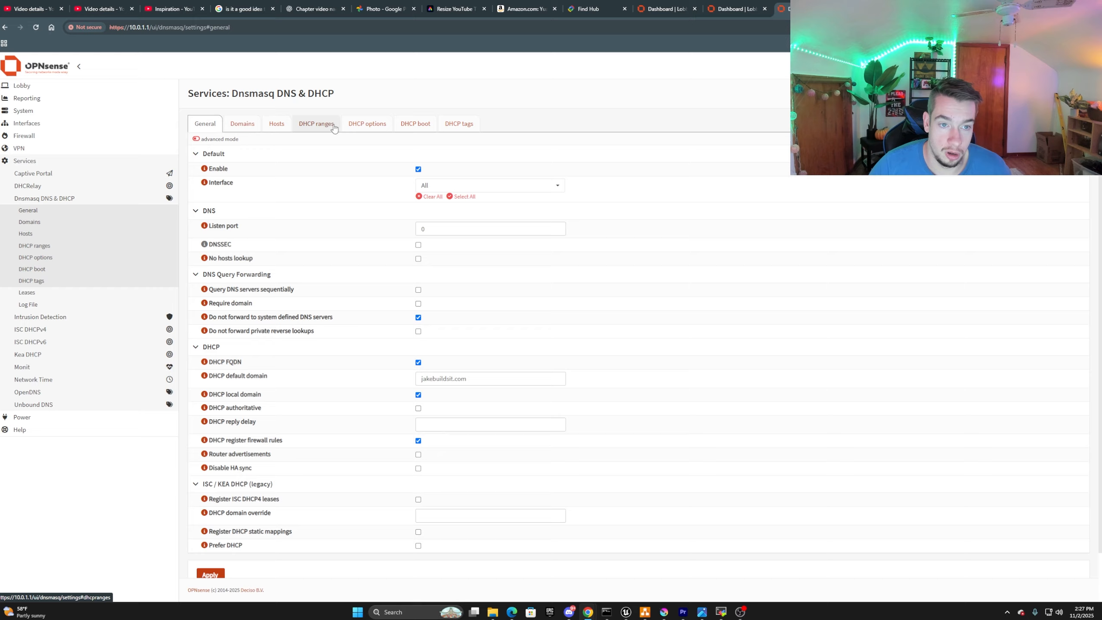
pyautogui.click(316, 124)
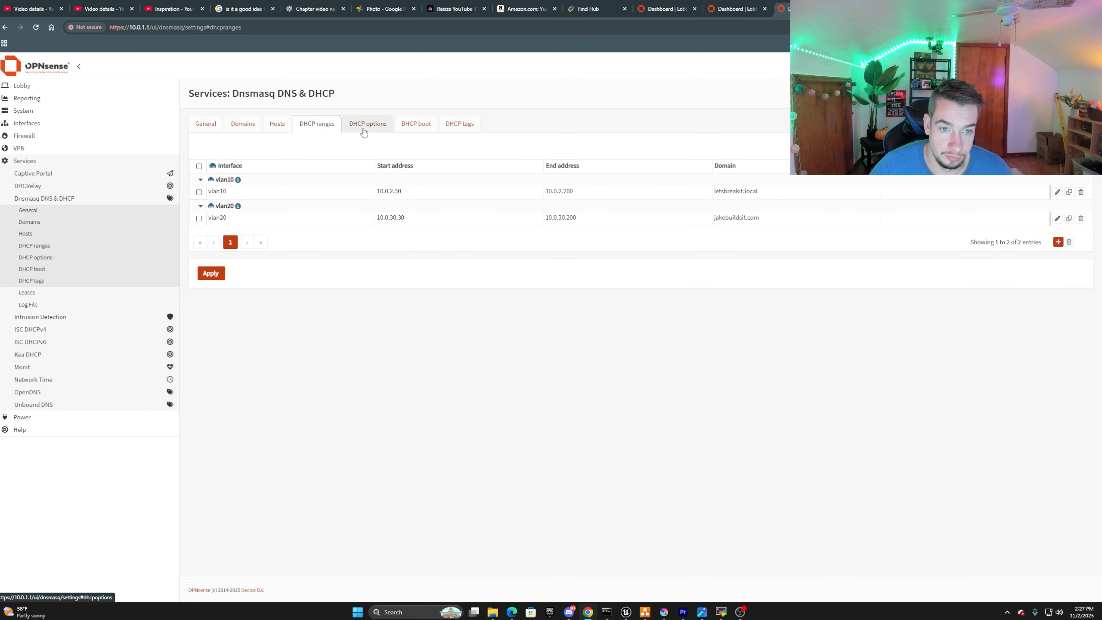
# Delete the existing vlan10 and vlan20 DHCP ranges and confirm the removal.
pyautogui.click(199, 167)
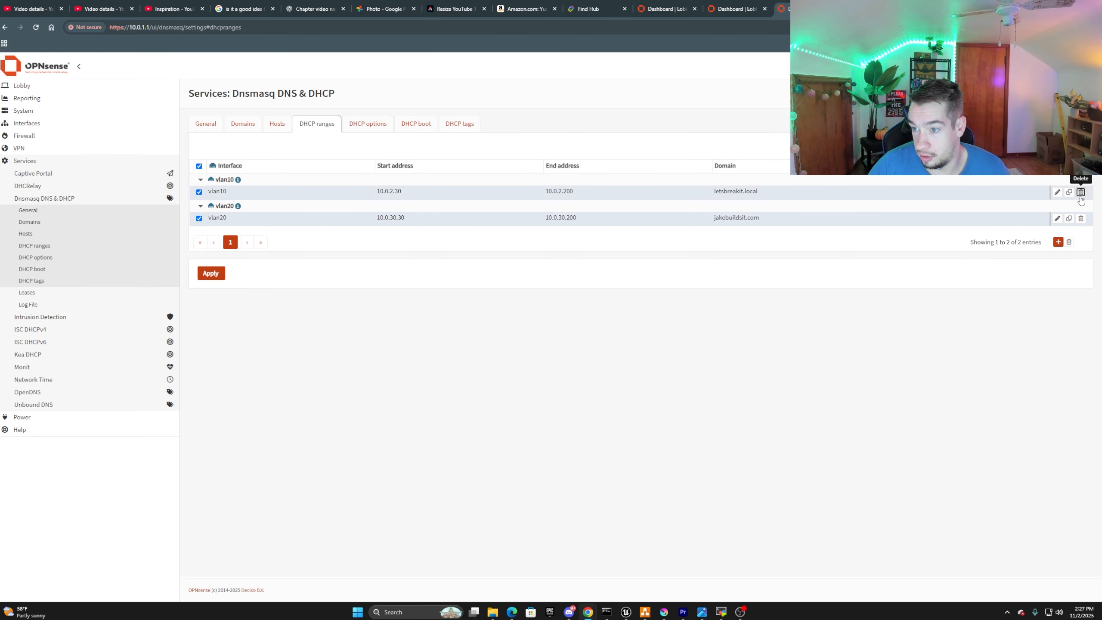
pyautogui.click(1069, 242)
pyautogui.click(660, 145)
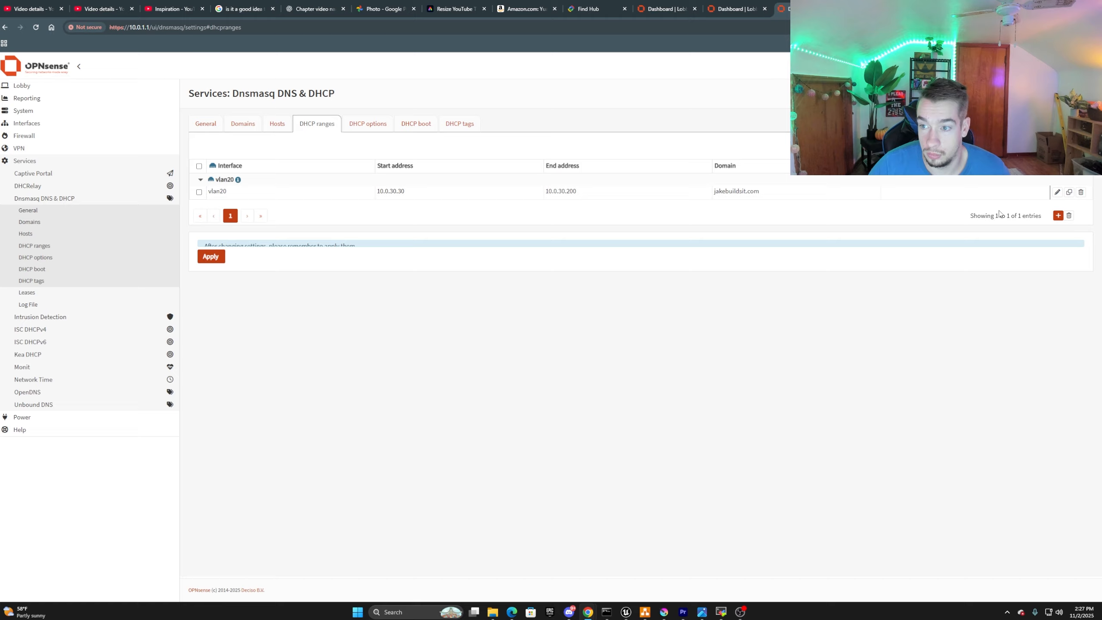
pyautogui.click(1081, 192)
pyautogui.click(660, 144)
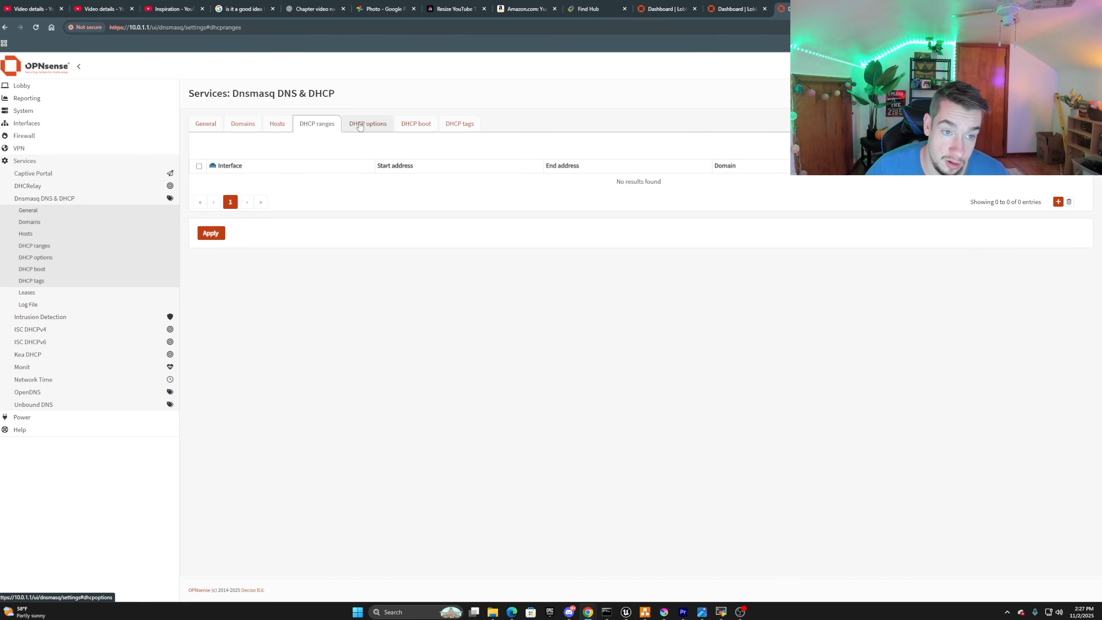
# Delete all existing Dnsmasq DHCP options, including the DNS server and both router entries, and apply the changes.
pyautogui.click(375, 125)
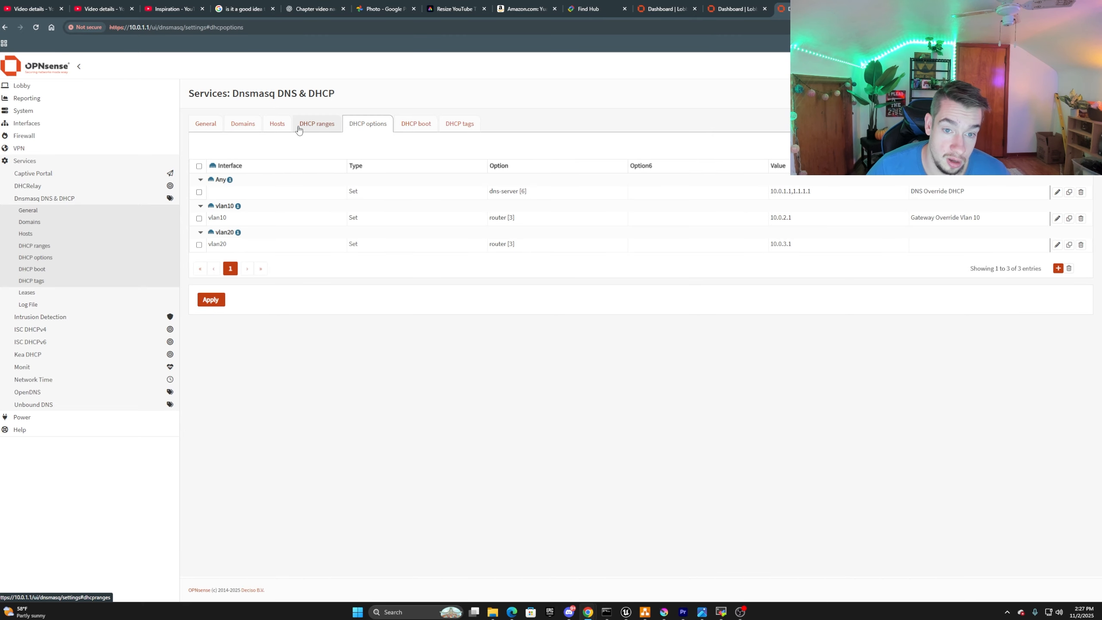
pyautogui.click(199, 168)
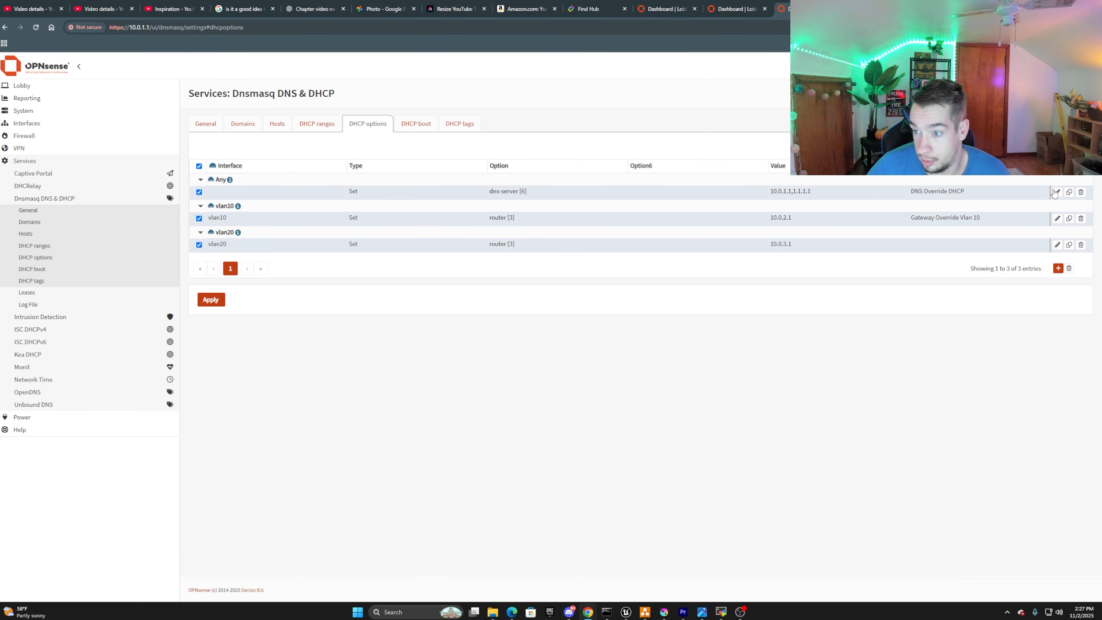
pyautogui.click(1069, 268)
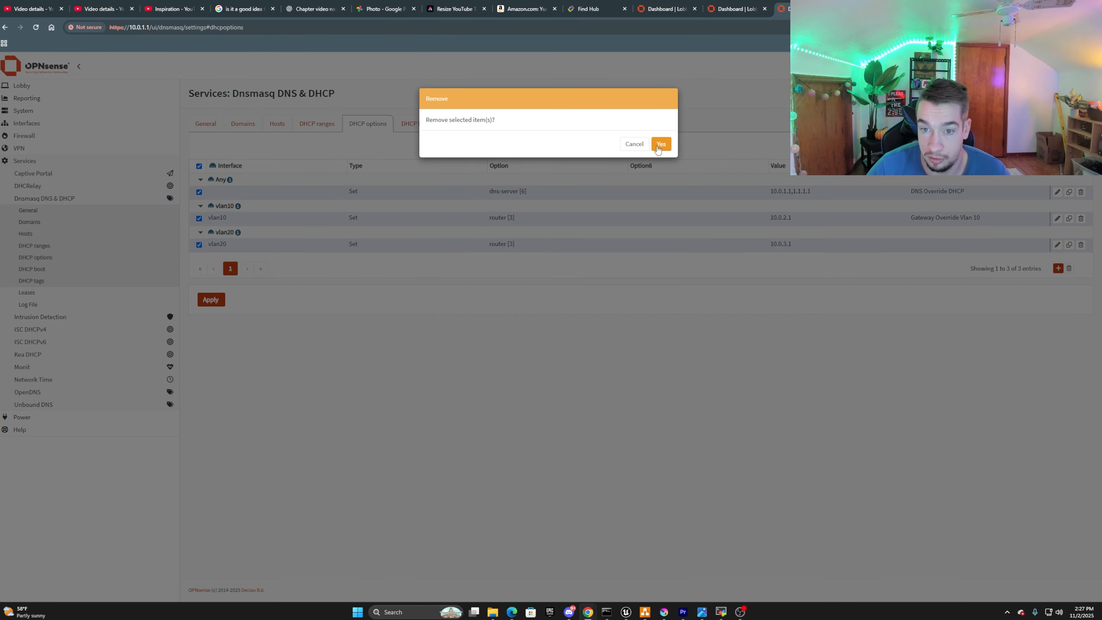
pyautogui.click(658, 144)
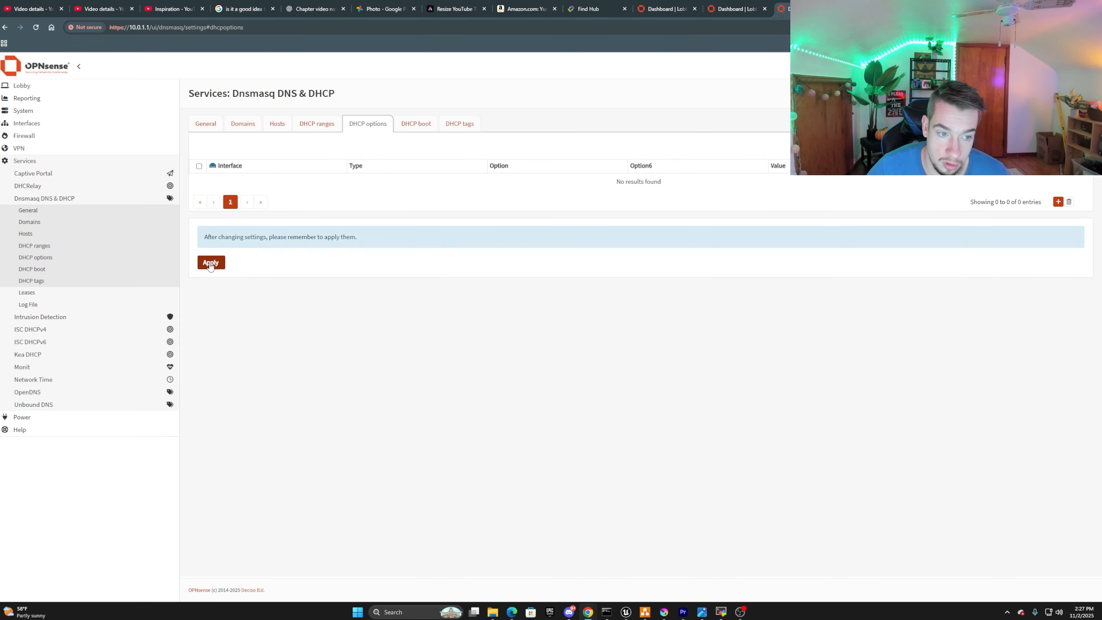
pyautogui.click(211, 262)
# Start a new DHCP range for the vlan10 interface with start address 10.0.2.30.
pyautogui.click(317, 124)
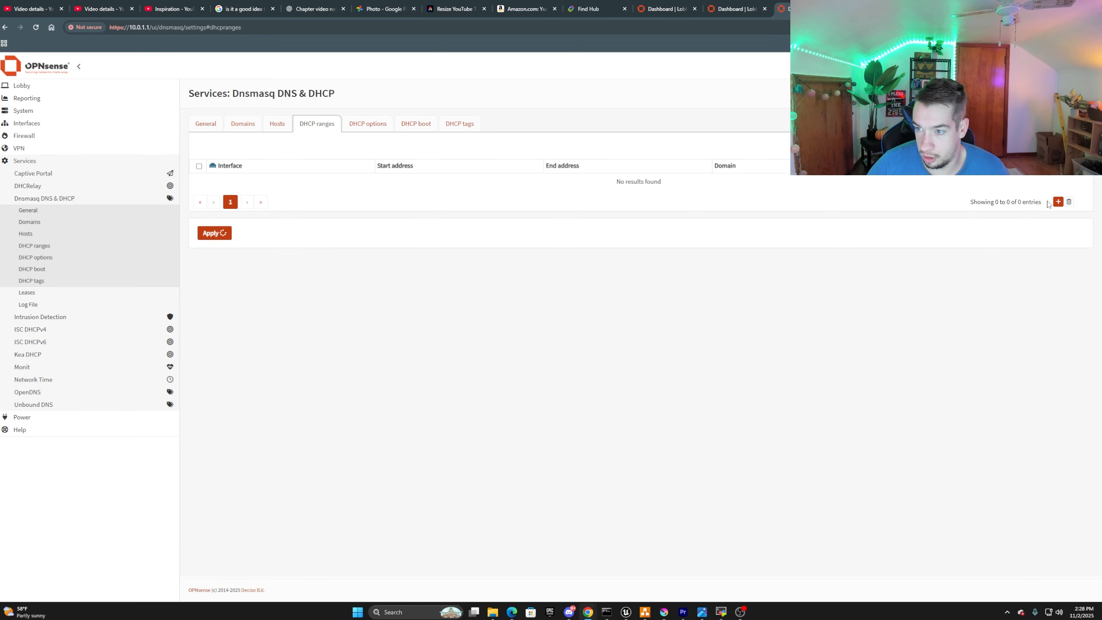
pyautogui.click(1058, 202)
pyautogui.click(499, 133)
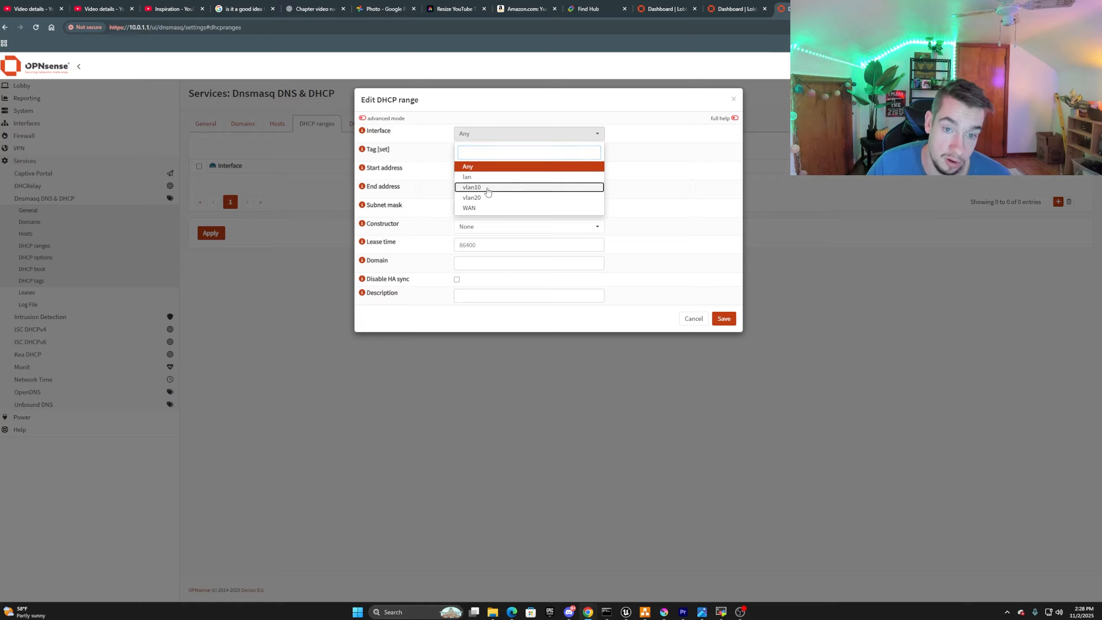
pyautogui.click(488, 192)
pyautogui.click(481, 171)
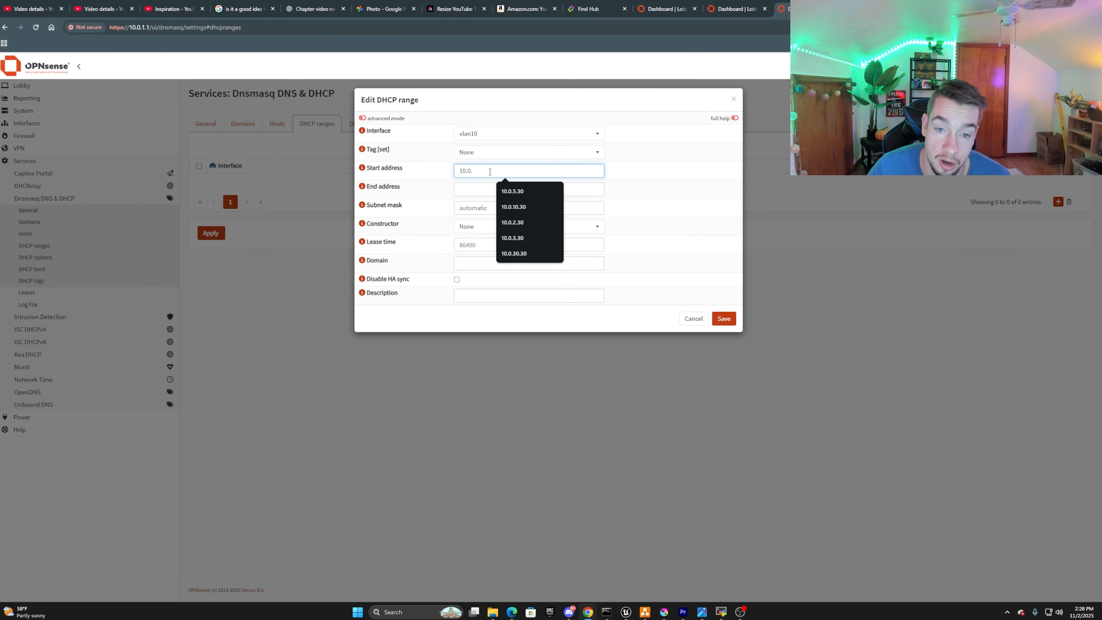
pyautogui.write('10.0.2')
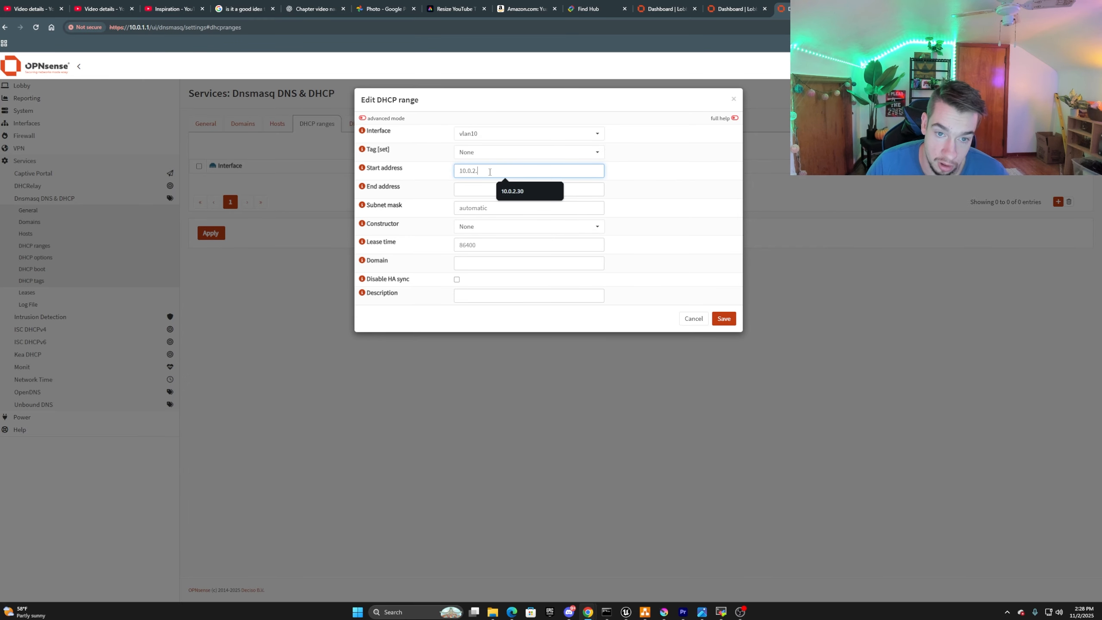
pyautogui.write('.30')
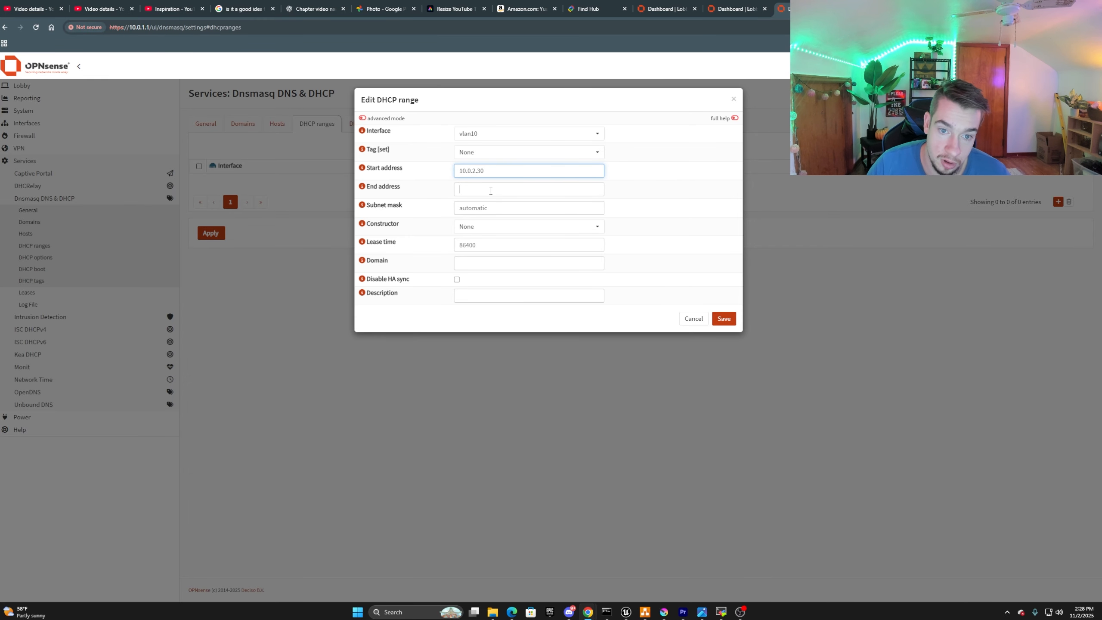
# Set the end address of the new vlan10 DHCP range to 10.0.2.200.
pyautogui.click(490, 191)
pyautogui.write('10.0.')
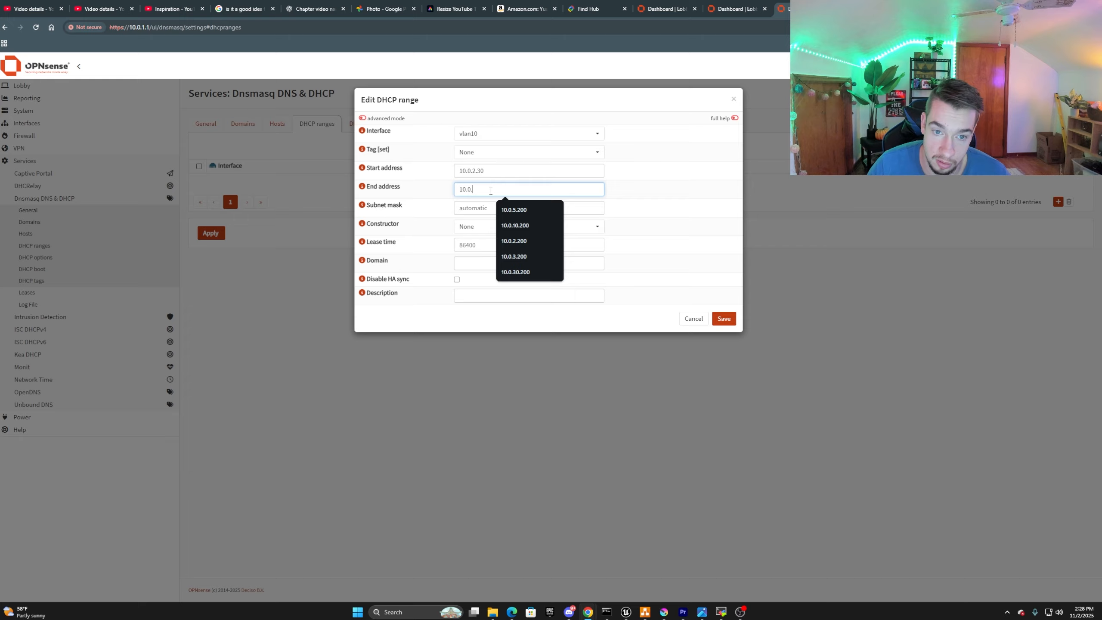
pyautogui.write('2')
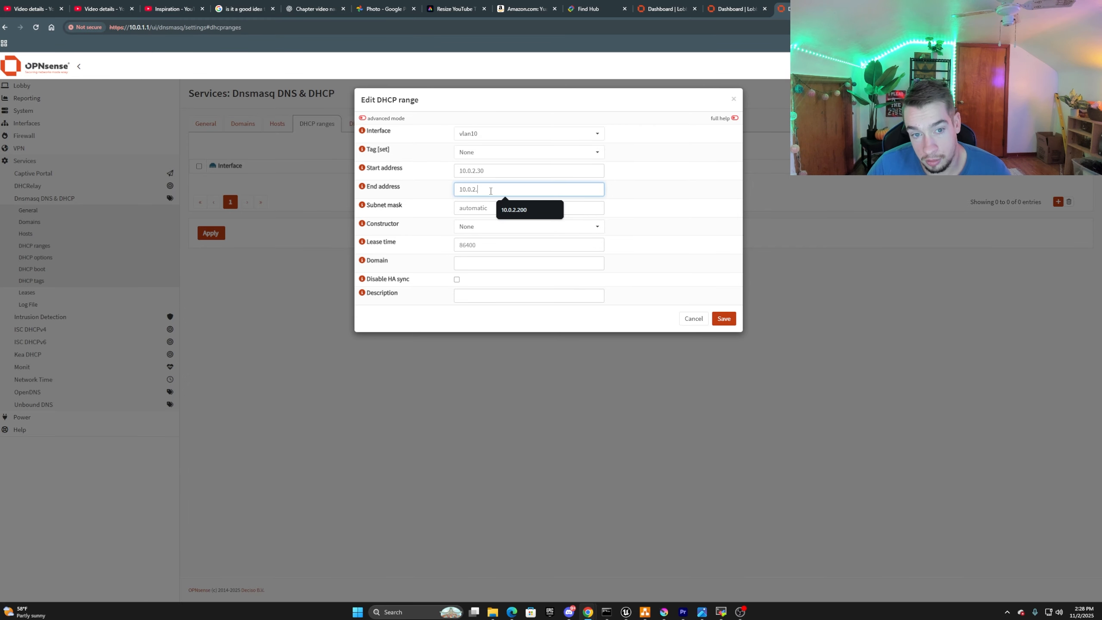
pyautogui.write('.2100')
pyautogui.press('BackSpace')
pyautogui.press('BackSpace')
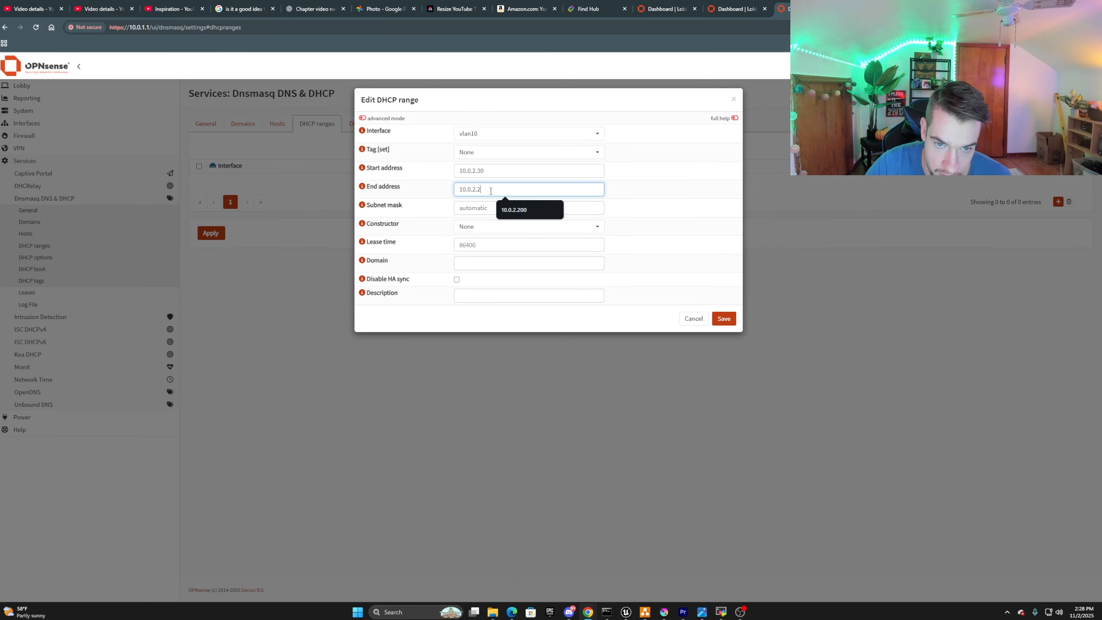
pyautogui.write('00')
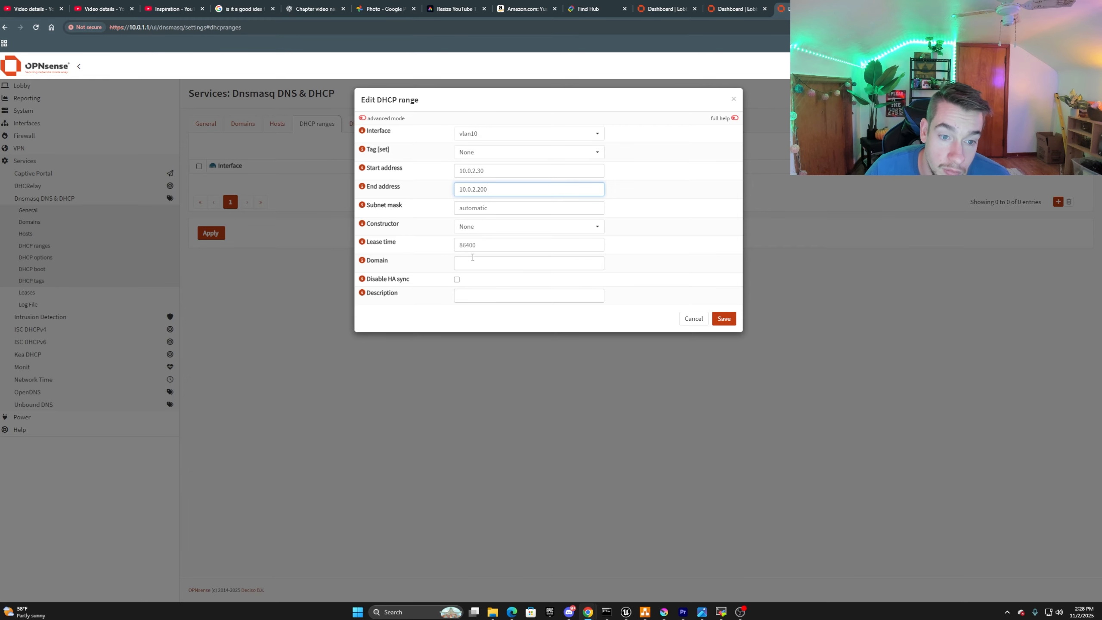
pyautogui.click(474, 209)
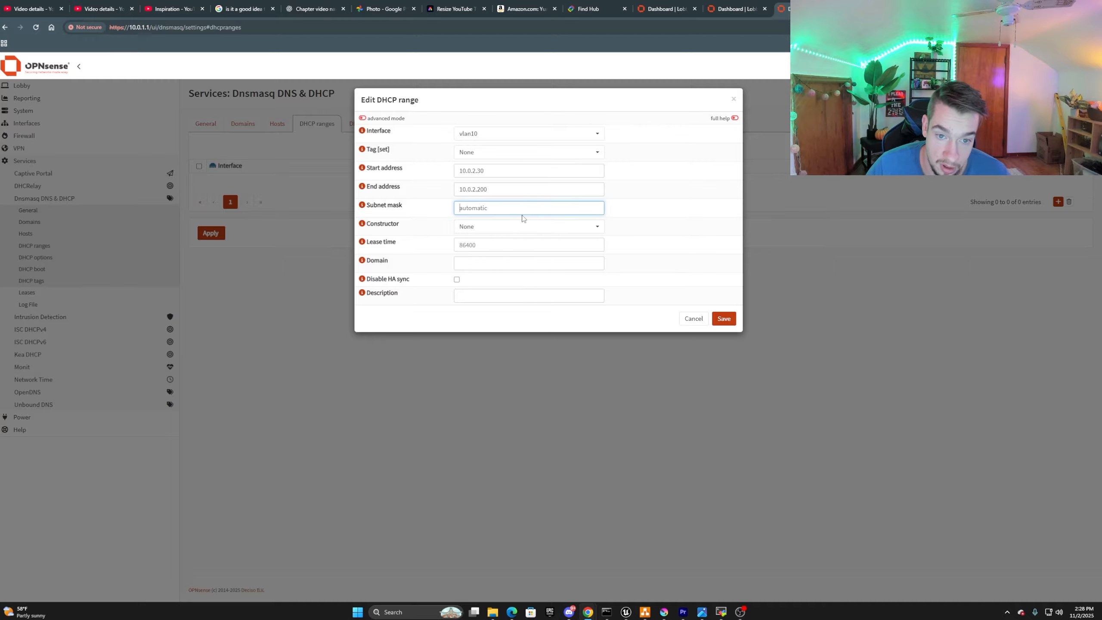
# Set the subnet mask of the new vlan10 DHCP range to 255.255.255.0.
pyautogui.click(479, 245)
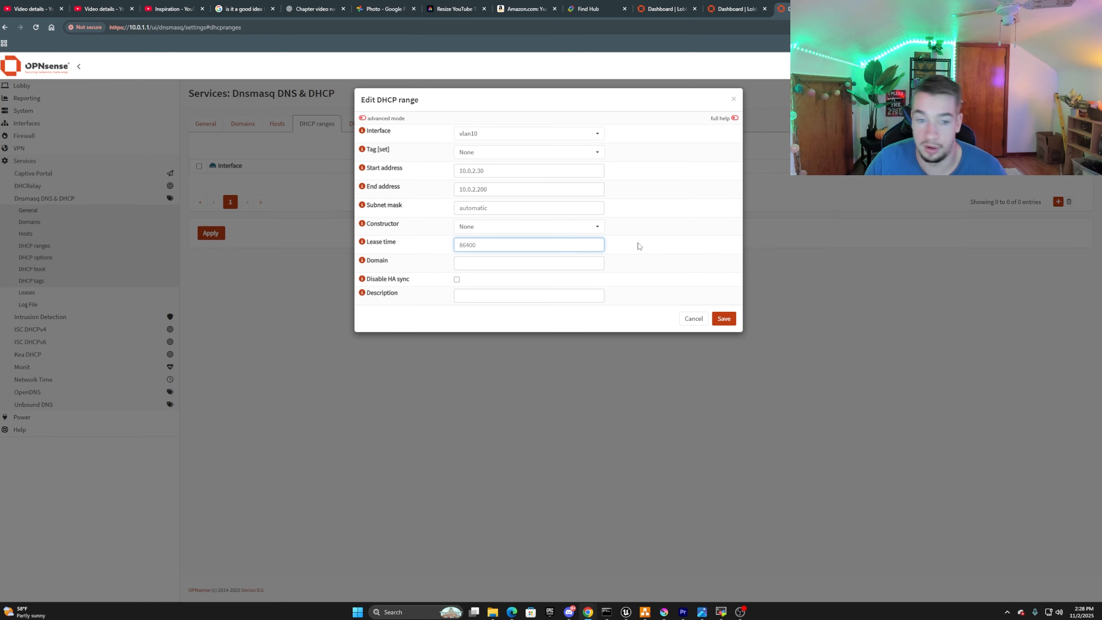
pyautogui.click(486, 209)
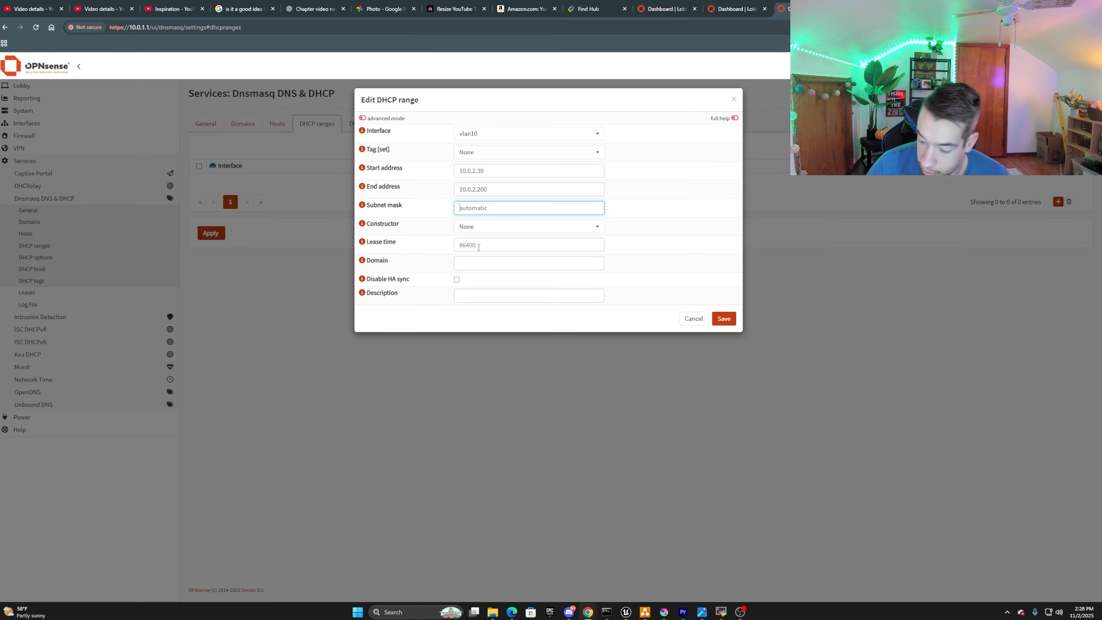
pyautogui.write('24')
pyautogui.press('BackSpace')
pyautogui.press('BackSpace')
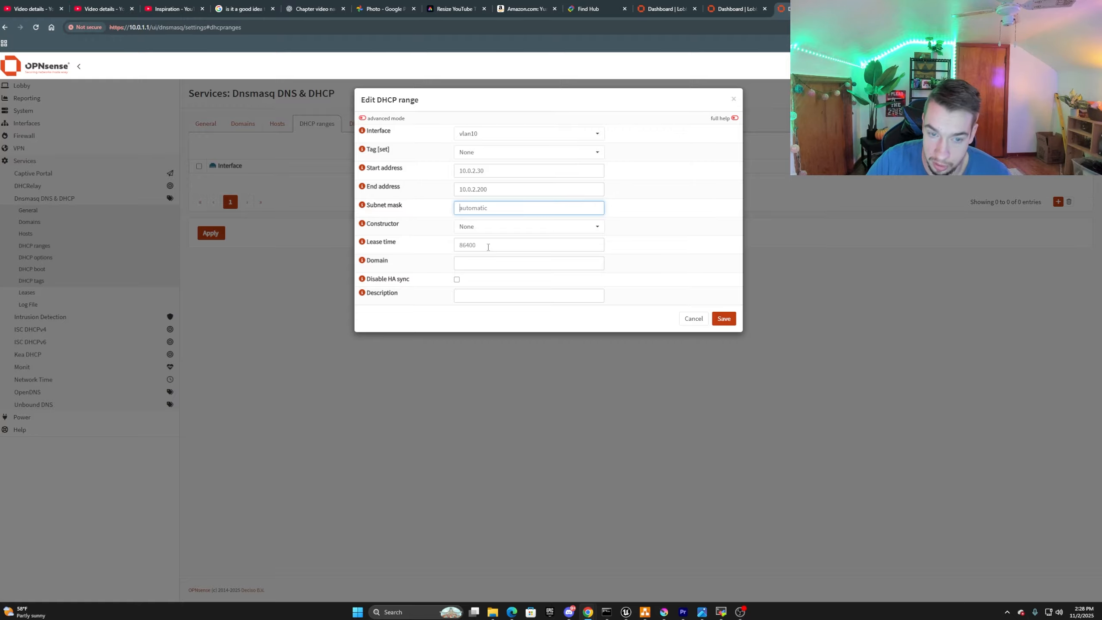
pyautogui.write('255.255.255.0')
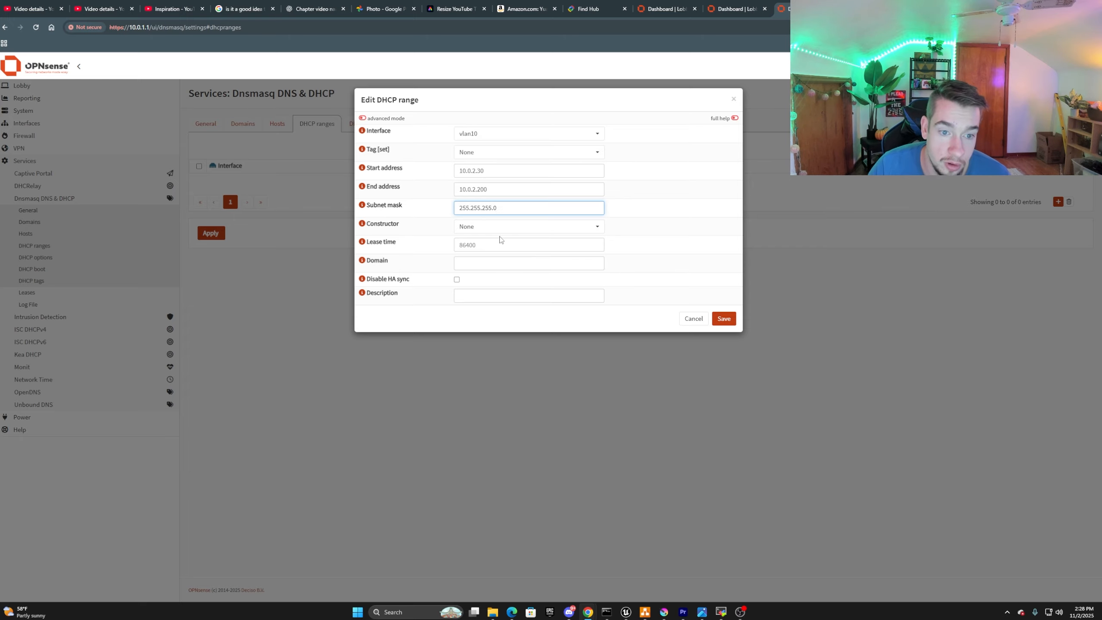
pyautogui.click(498, 230)
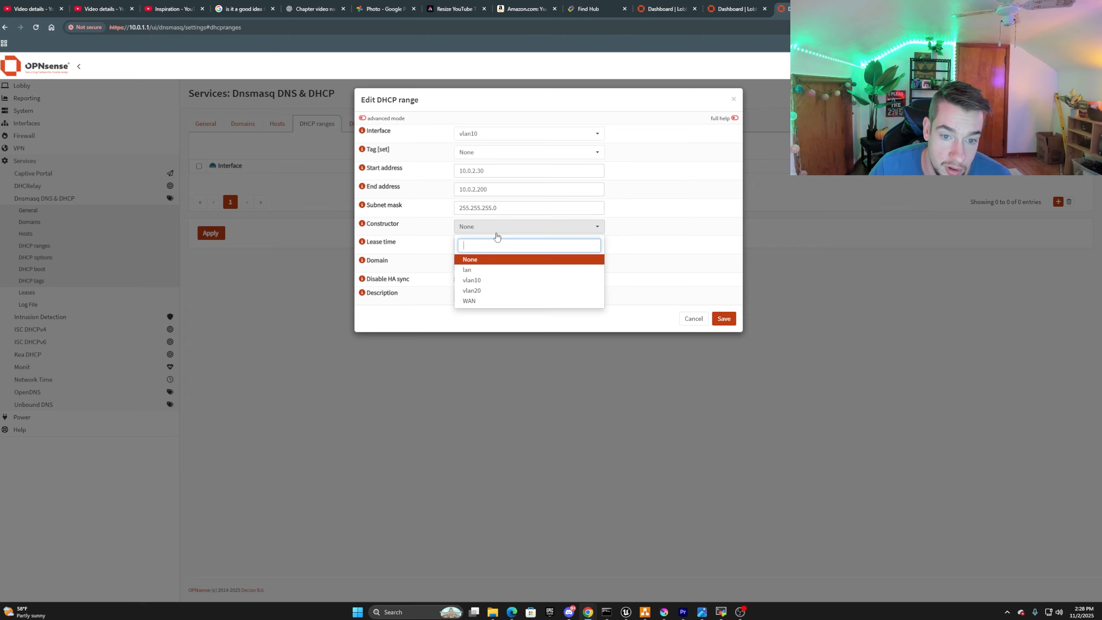
pyautogui.click(497, 232)
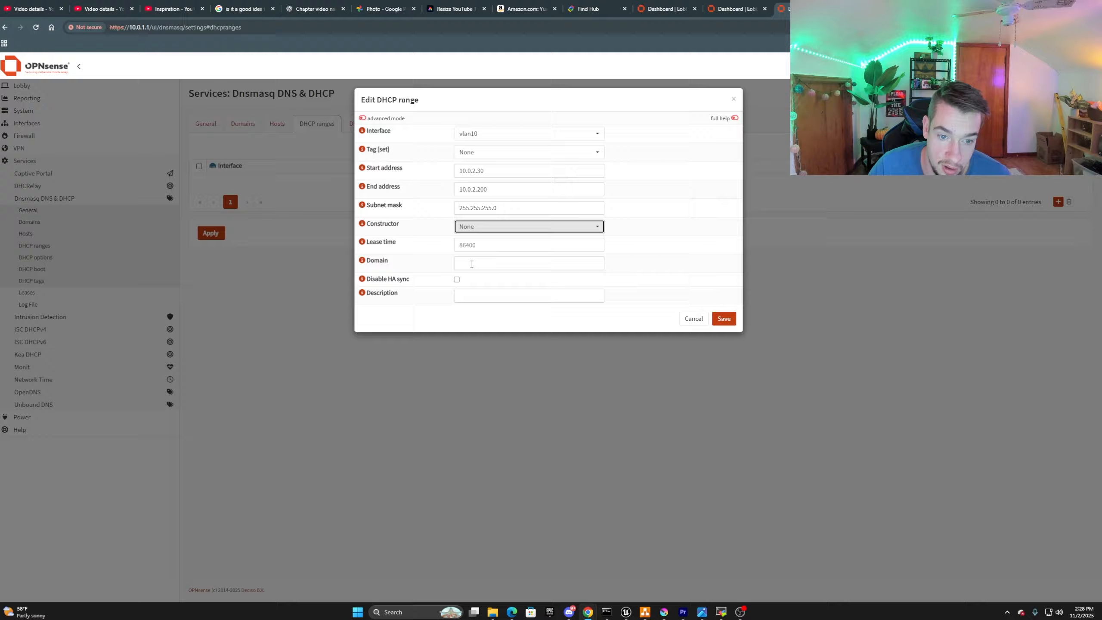
# Set the vlan10 range's domain to letsbreakit.local, then save the range and apply the changes.
pyautogui.click(472, 264)
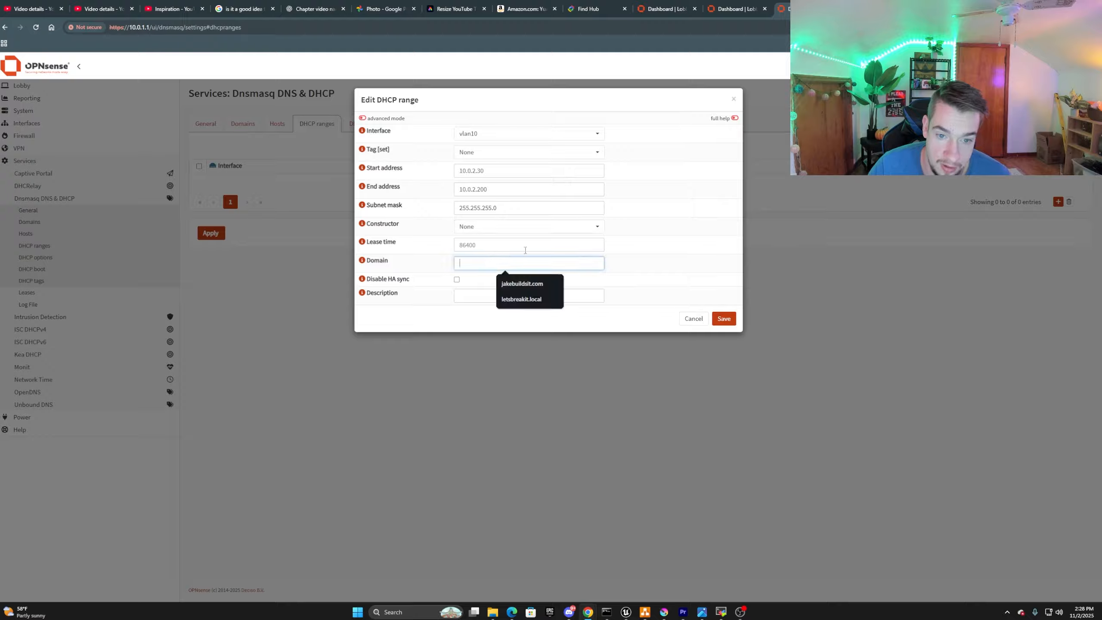
pyautogui.click(523, 300)
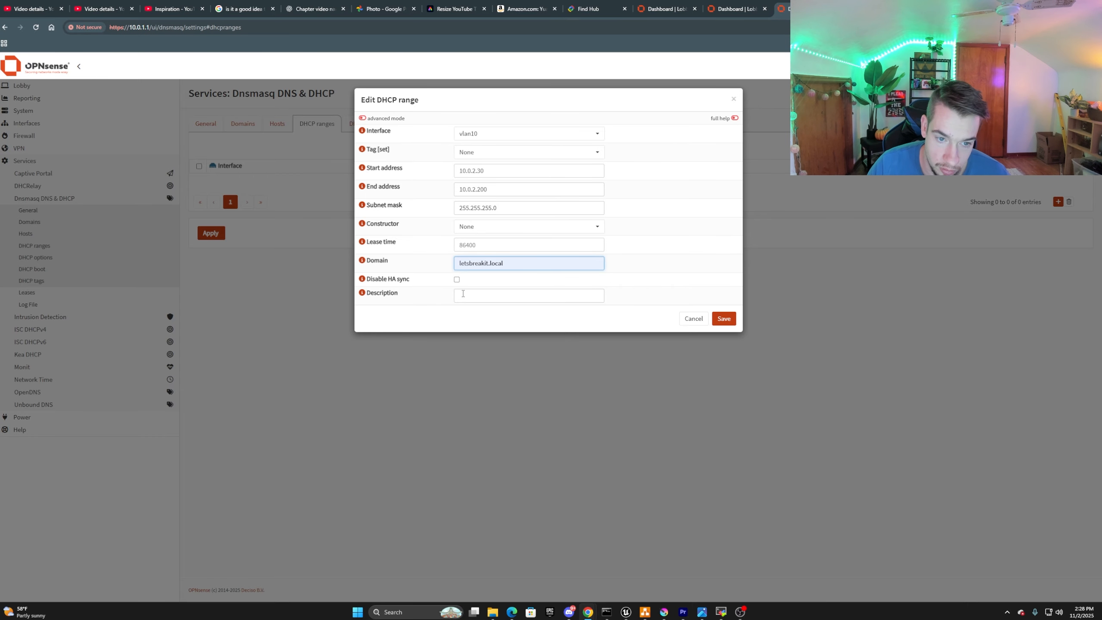
pyautogui.click(722, 319)
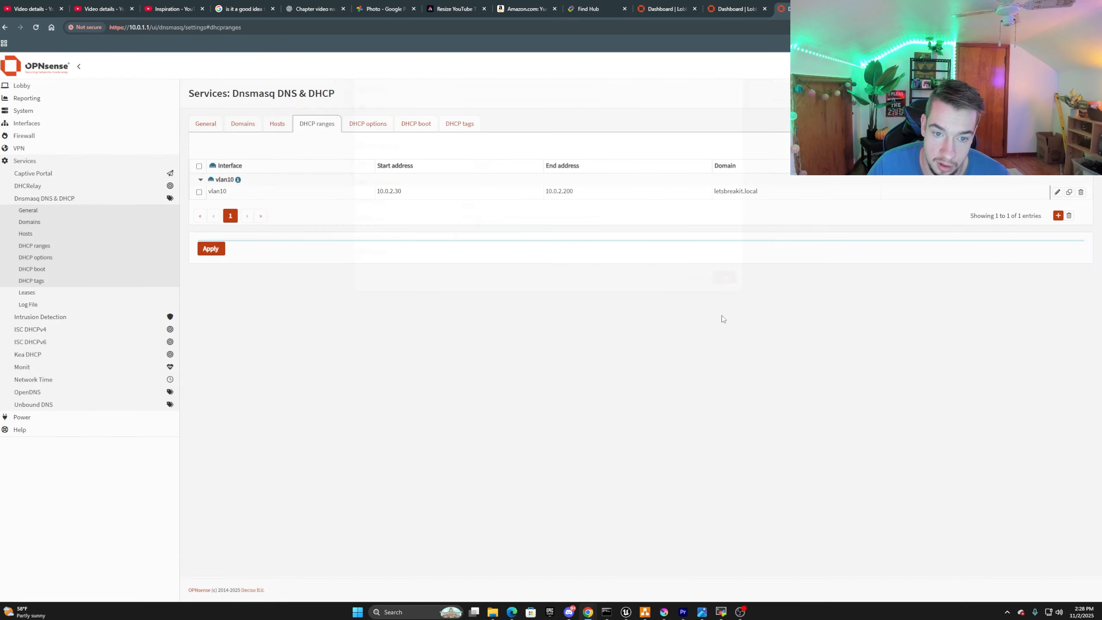
pyautogui.click(211, 276)
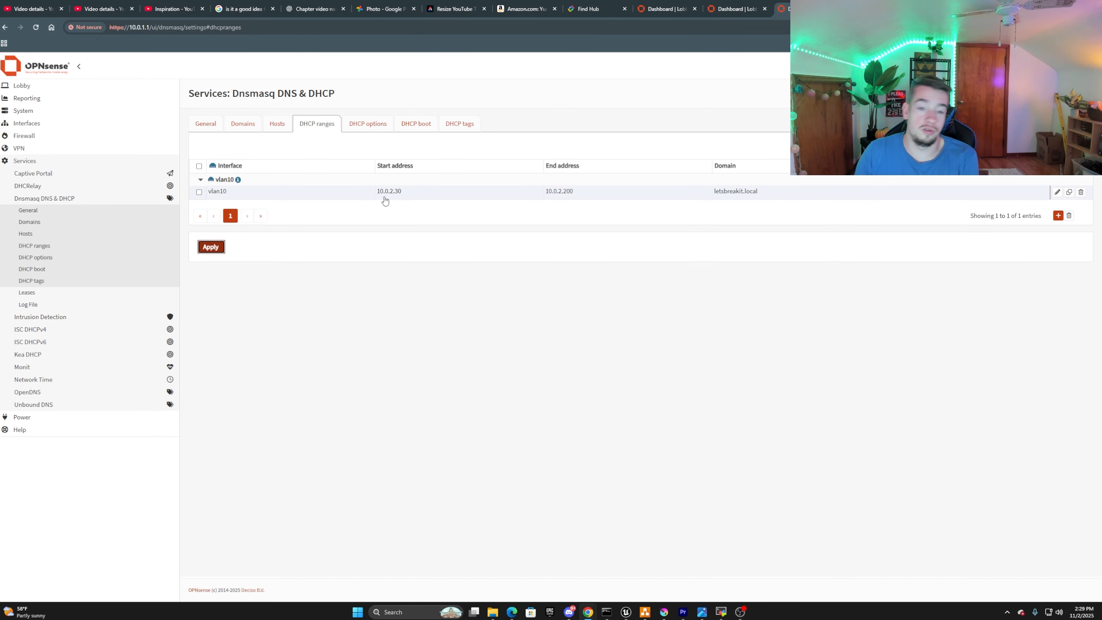
# Start a new Dnsmasq DHCP option of type Set for any interface, with dns-server [6] as the option.
pyautogui.click(379, 130)
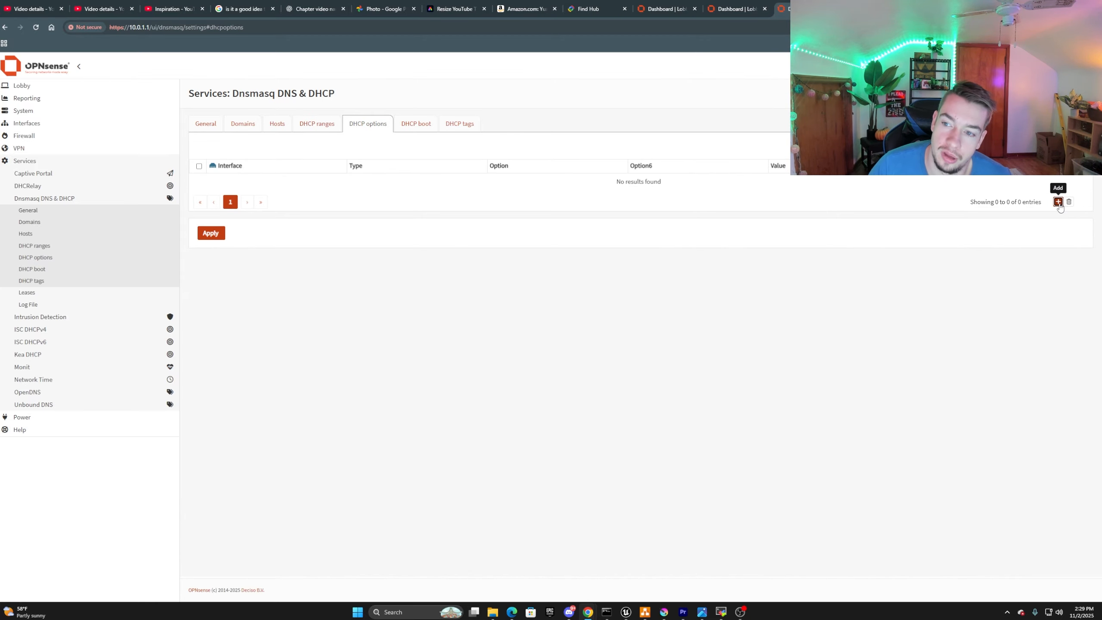
pyautogui.click(1058, 202)
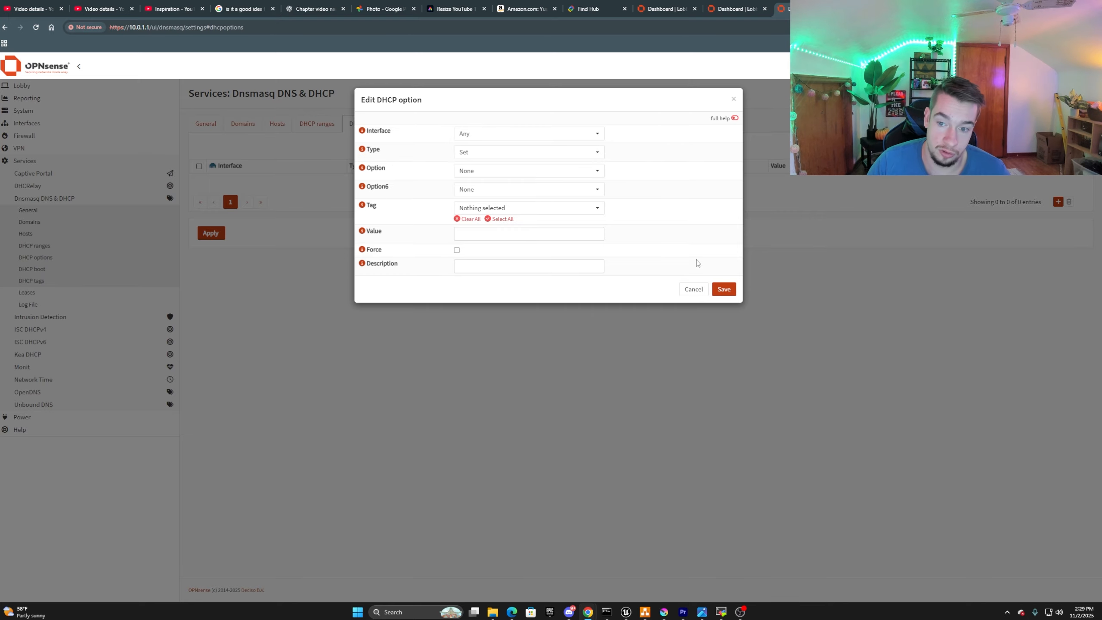
pyautogui.click(684, 289)
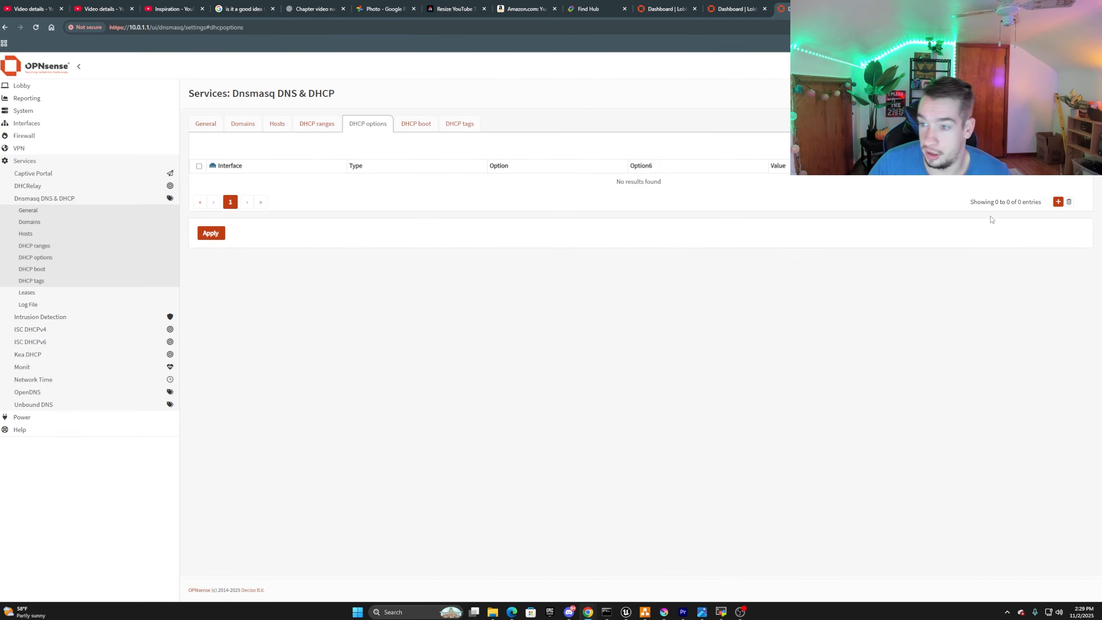
pyautogui.click(1058, 202)
pyautogui.click(479, 139)
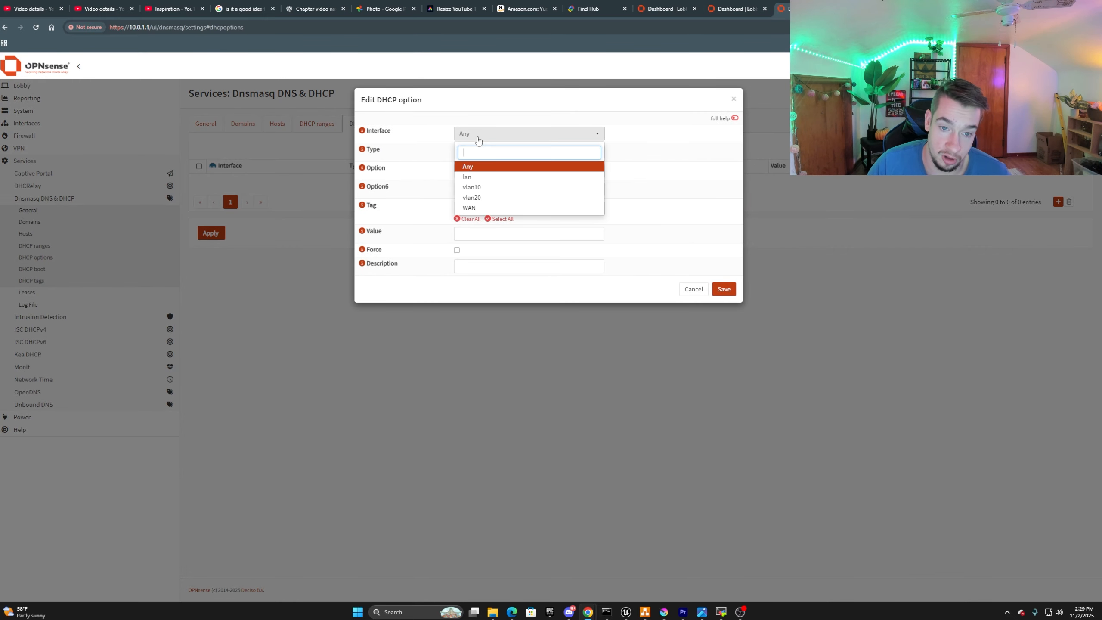
pyautogui.click(488, 167)
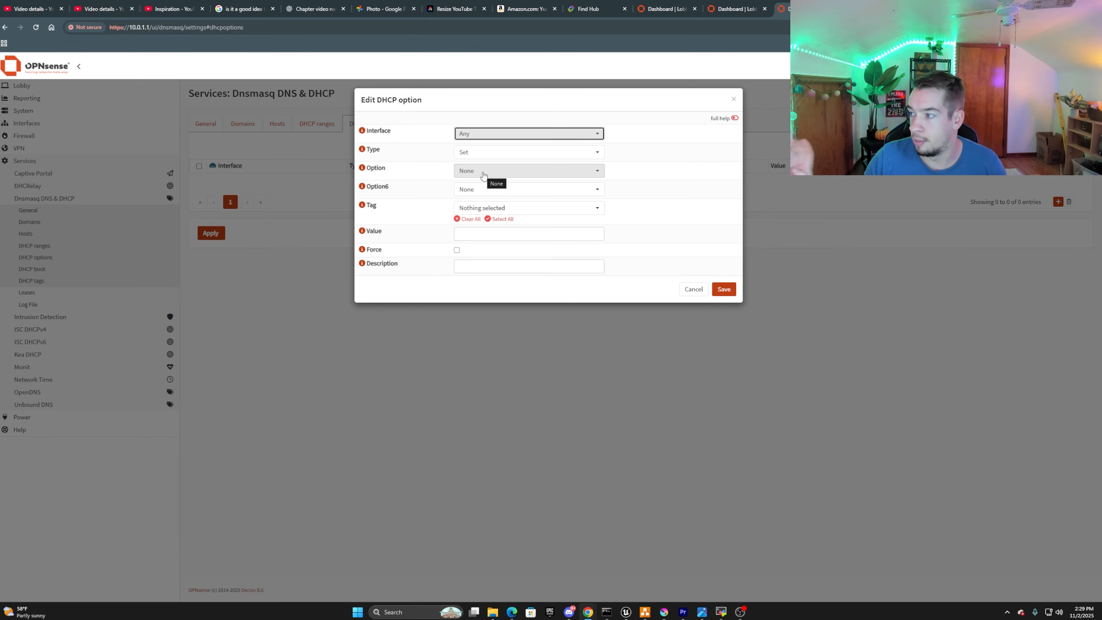
pyautogui.click(483, 172)
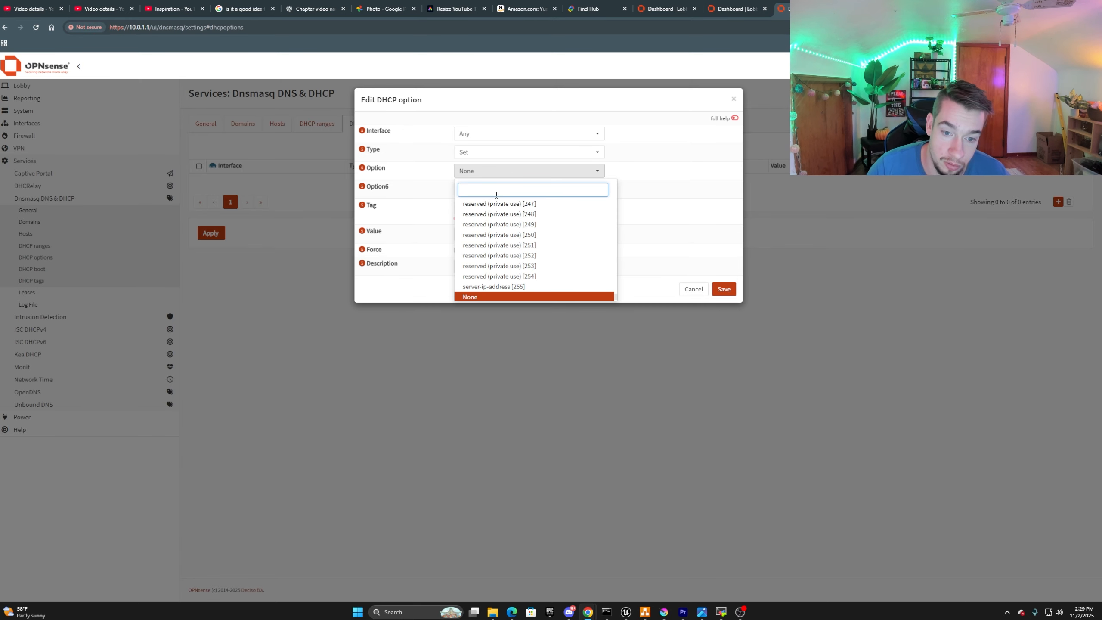
pyautogui.scroll(20, 546, 249)
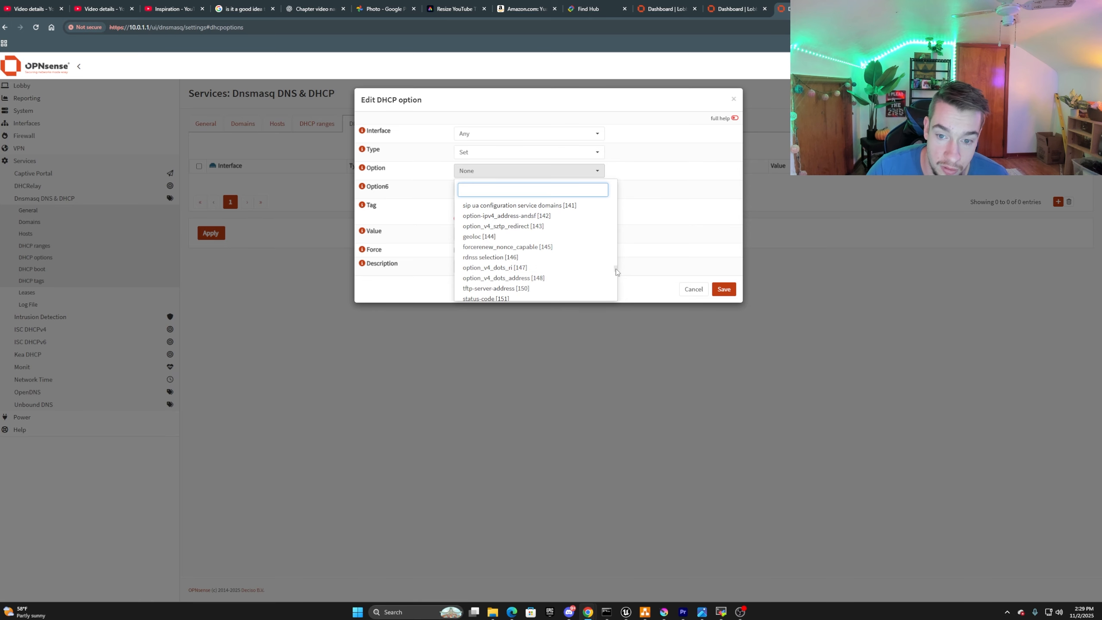
pyautogui.moveTo(617, 271); pyautogui.dragTo(615, 191)
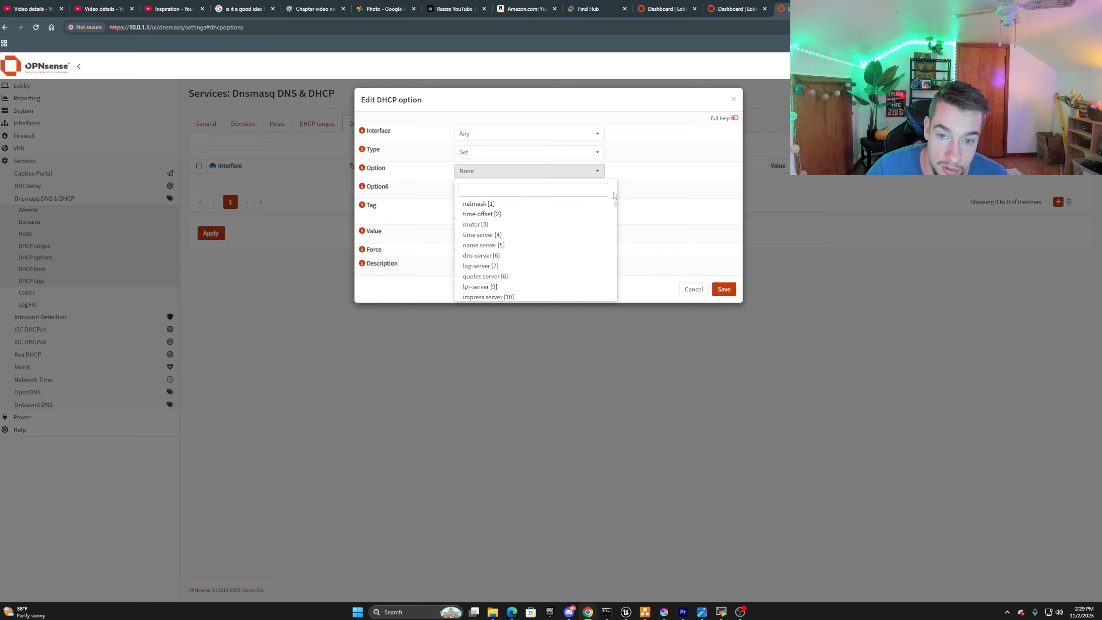
pyautogui.click(481, 255)
pyautogui.click(482, 189)
pyautogui.click(482, 189)
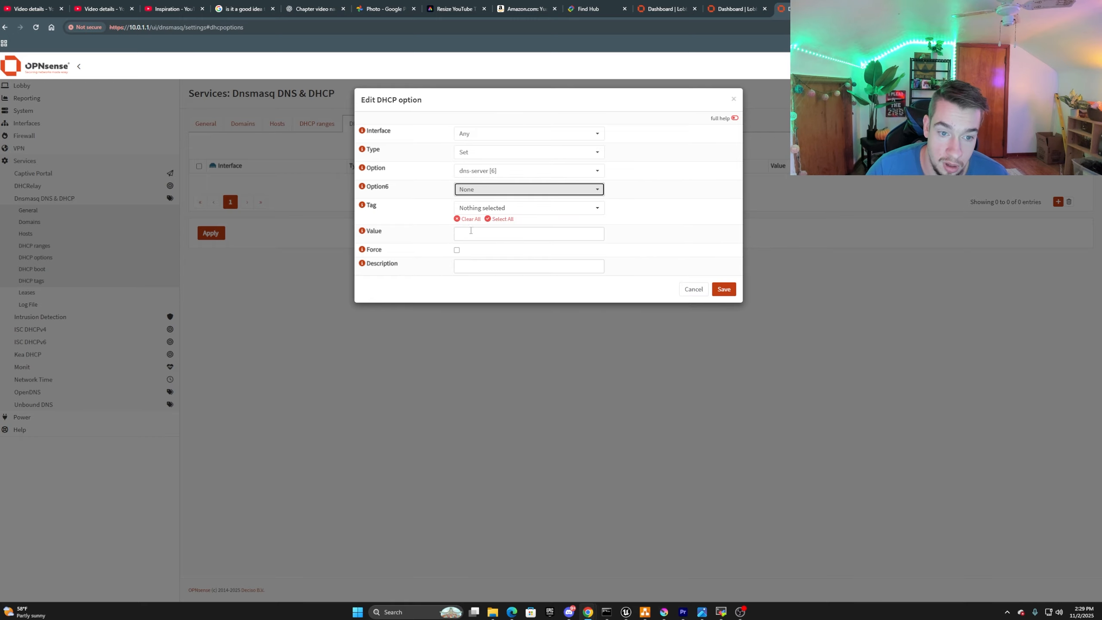
# Give the dns-server option the value 10.0.1.1,1.1.1.1,8.8.8.8, then save it and apply the changes.
pyautogui.click(473, 231)
pyautogui.write('1.')
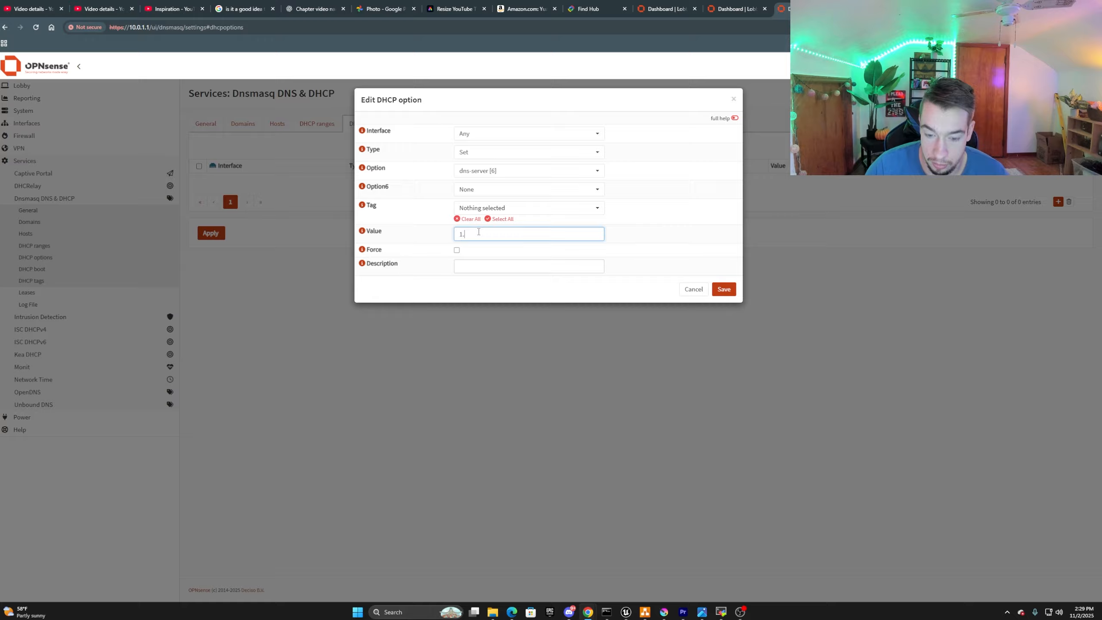
pyautogui.write('10.0')
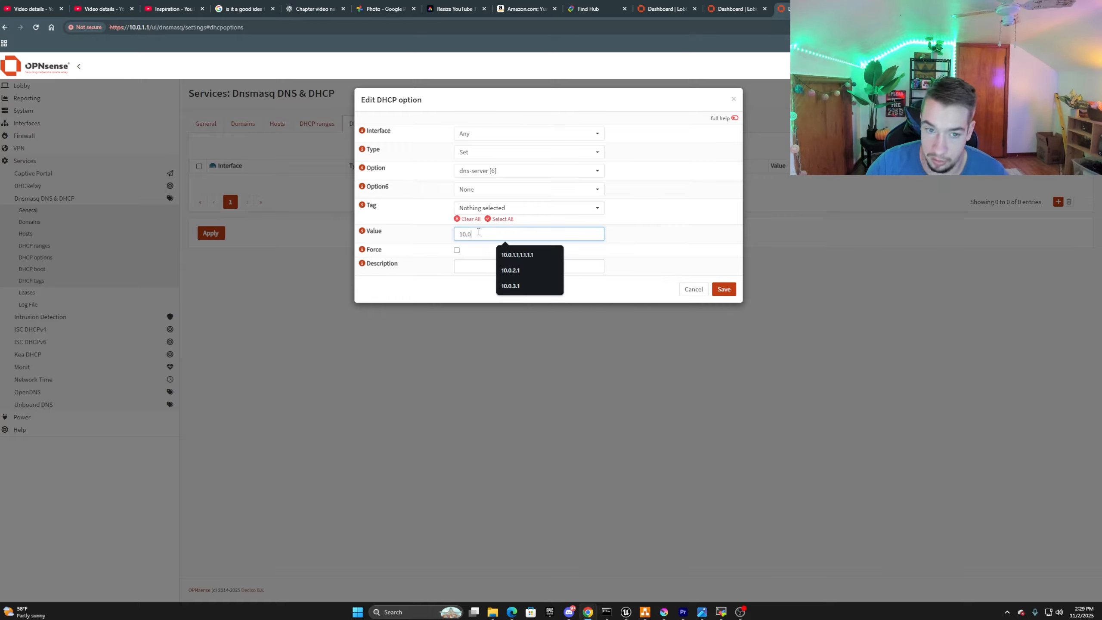
pyautogui.write('.1.1,')
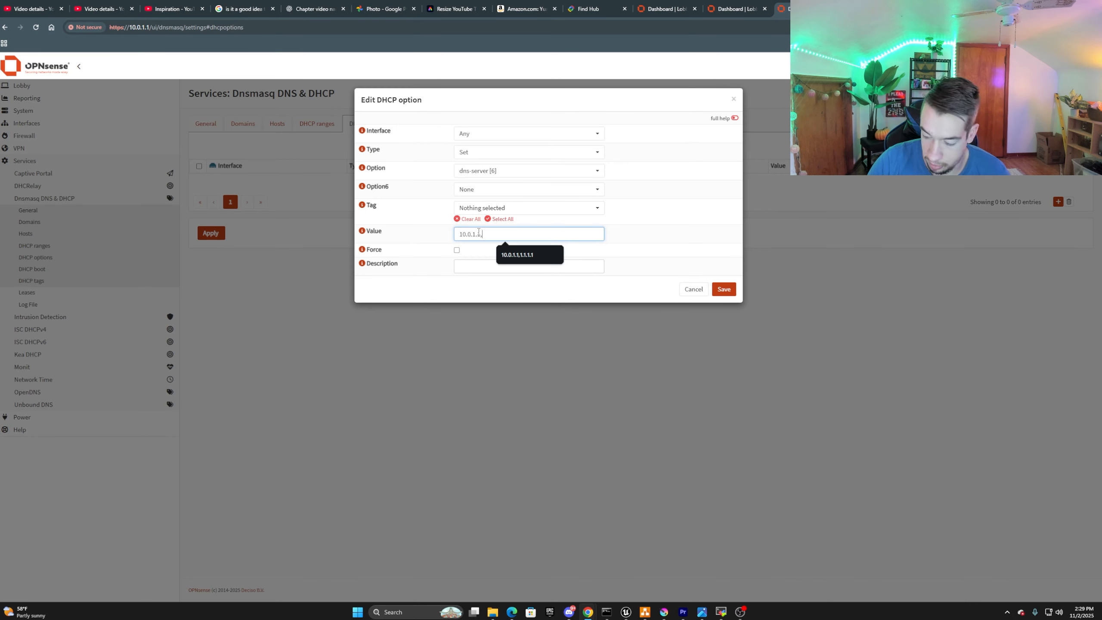
pyautogui.write('1.1.1.1')
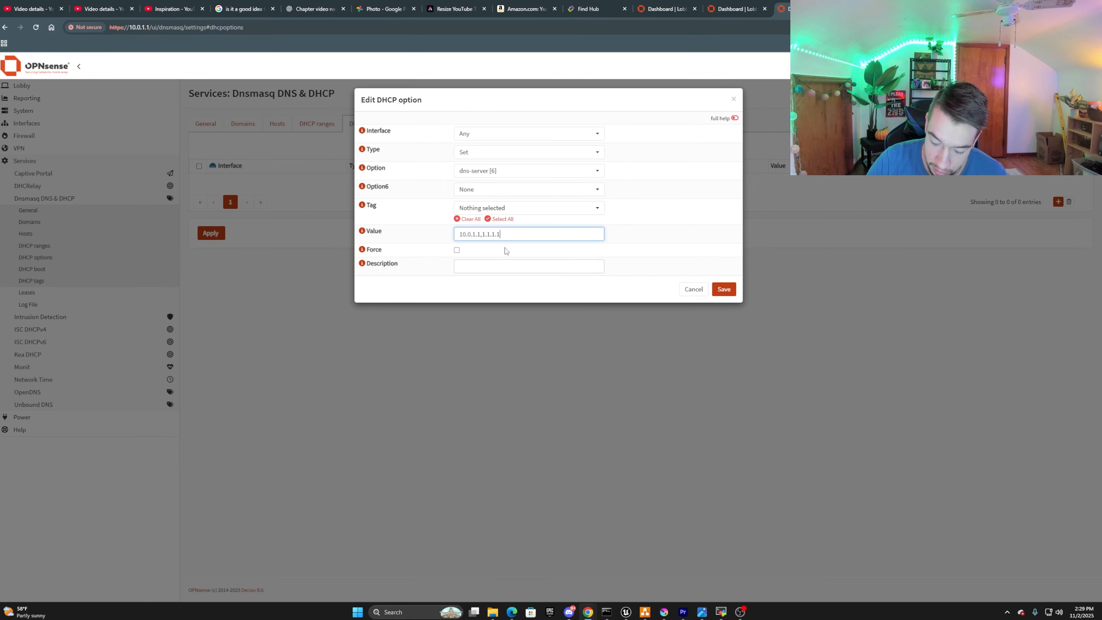
pyautogui.write('8.8')
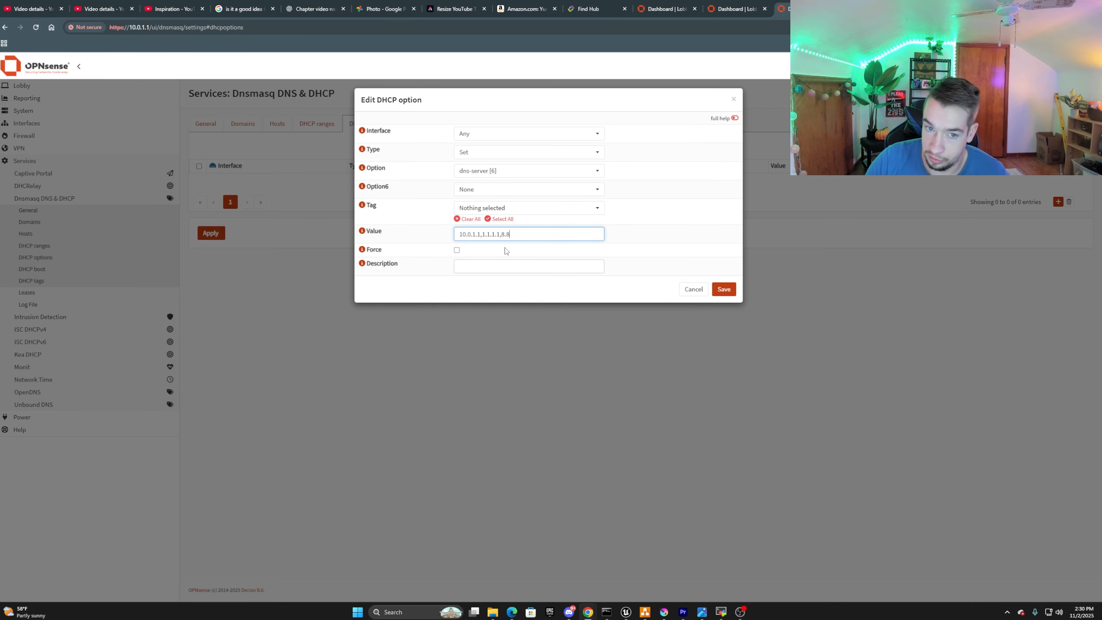
pyautogui.write('.0')
pyautogui.write('8.8')
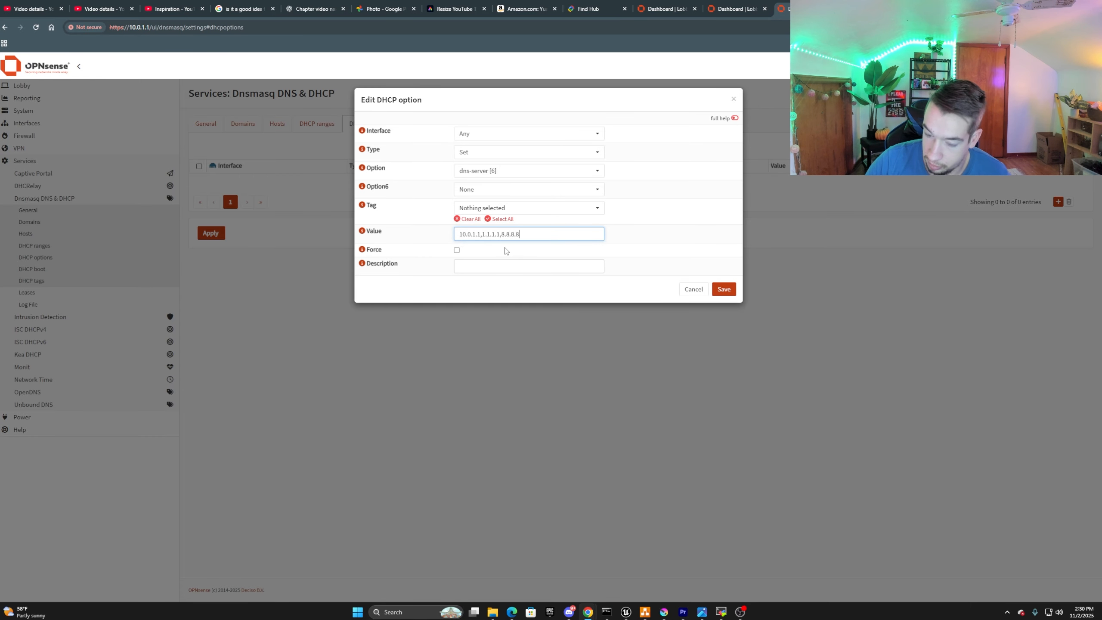
pyautogui.click(508, 254)
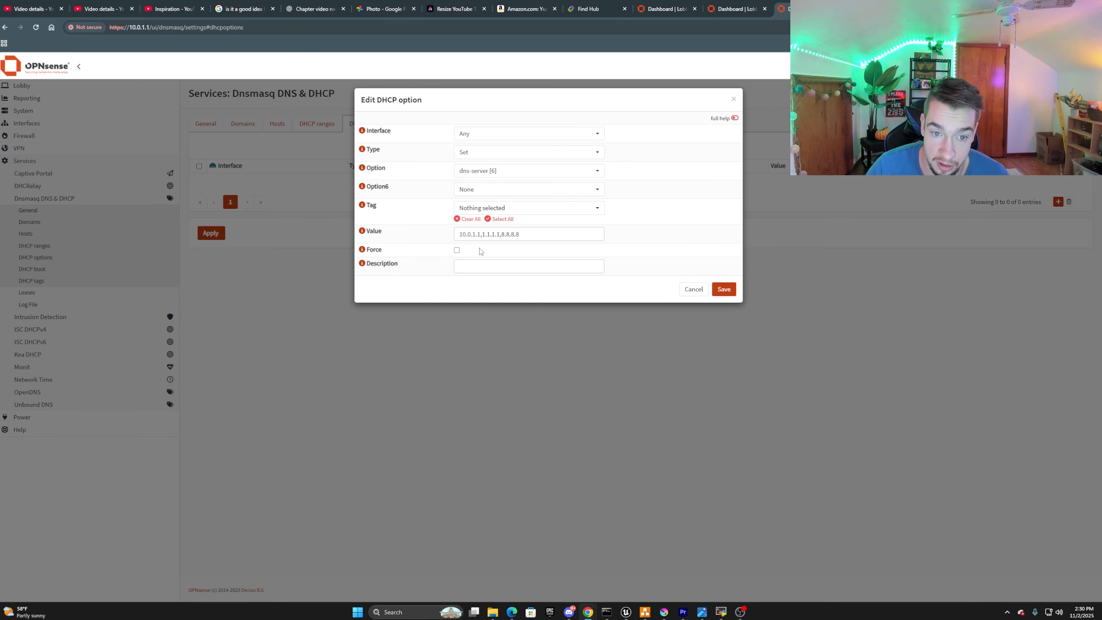
pyautogui.click(721, 290)
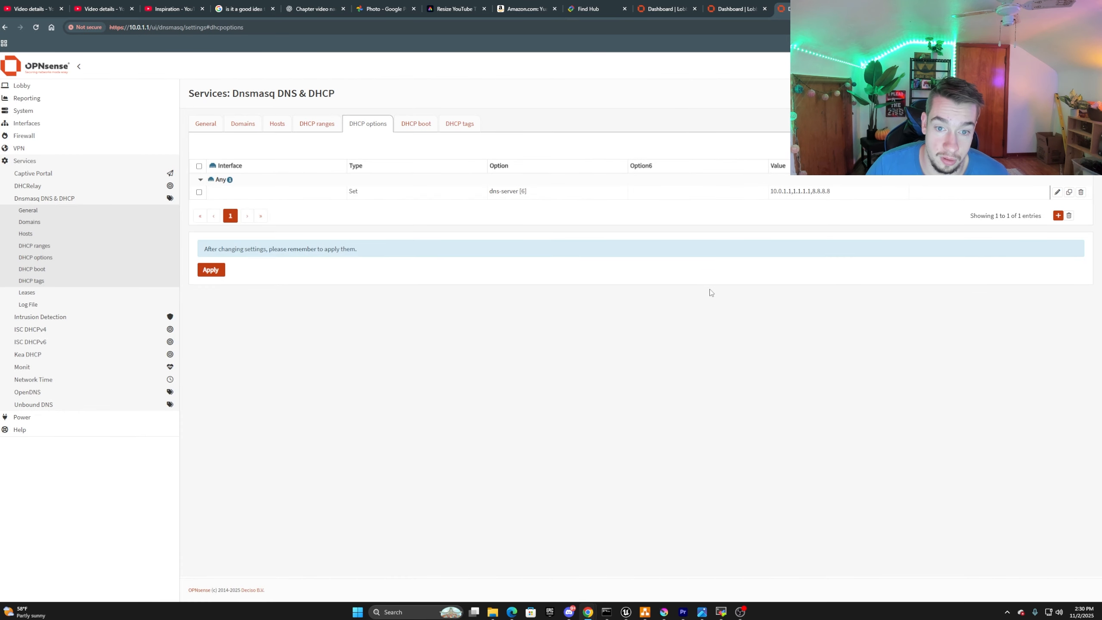
pyautogui.click(211, 275)
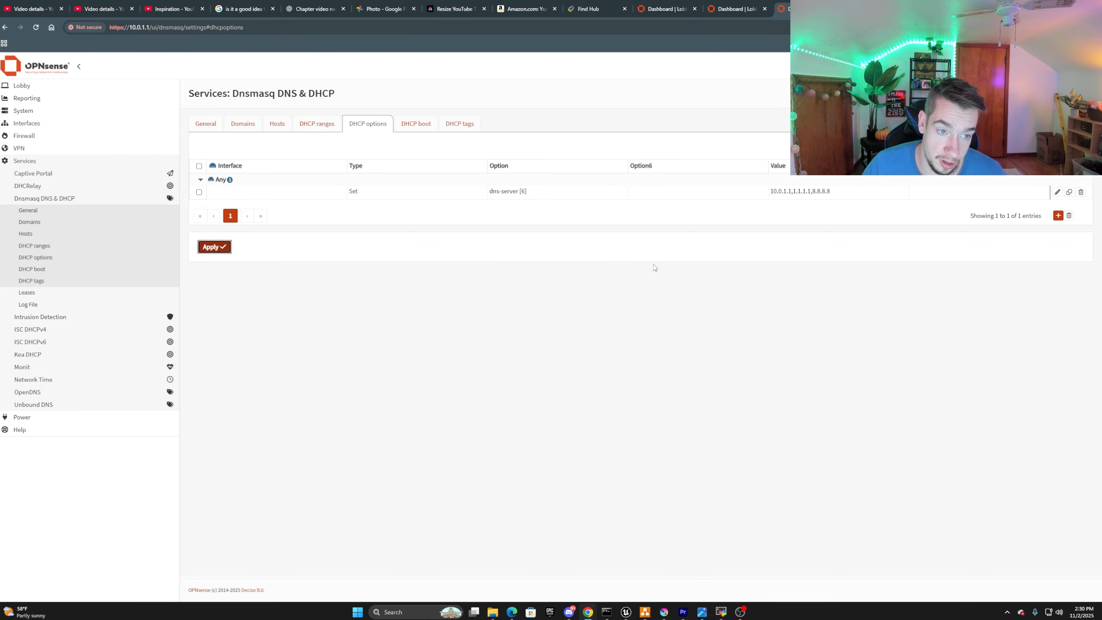
# Start another DHCP option of type Set for the vlan10 interface, with router [3] as the option.
pyautogui.click(1058, 216)
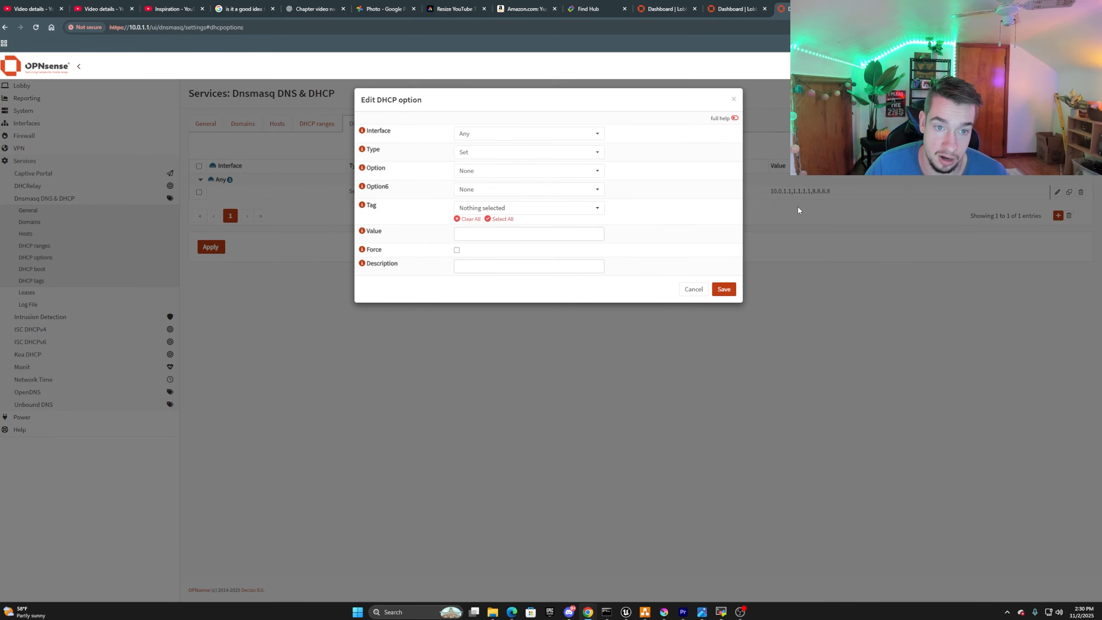
pyautogui.click(500, 134)
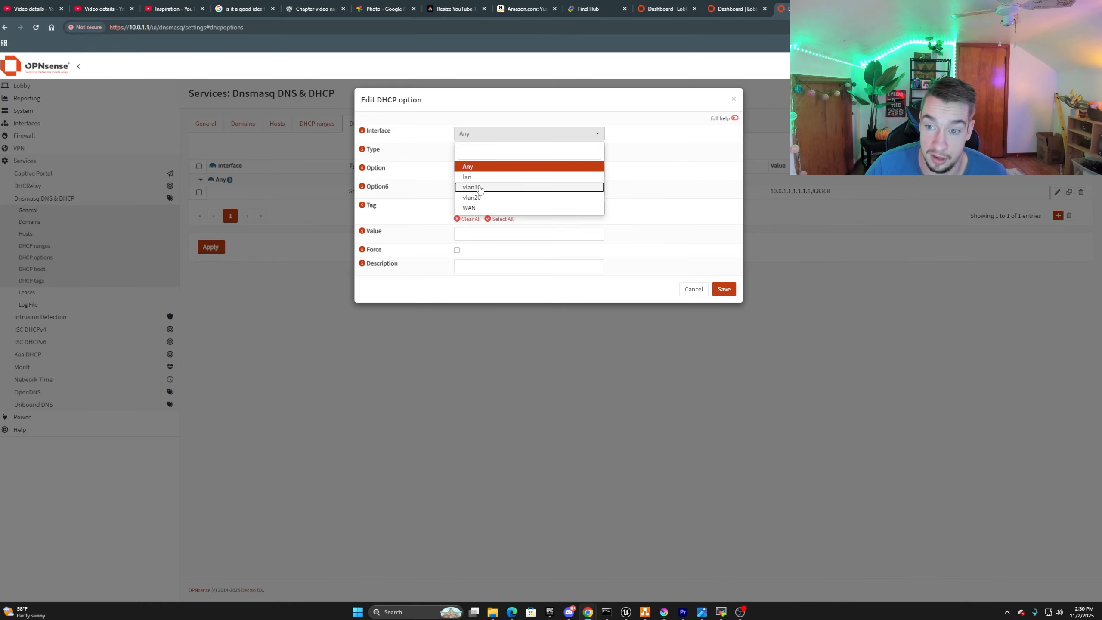
pyautogui.click(480, 187)
pyautogui.click(480, 153)
pyautogui.click(481, 179)
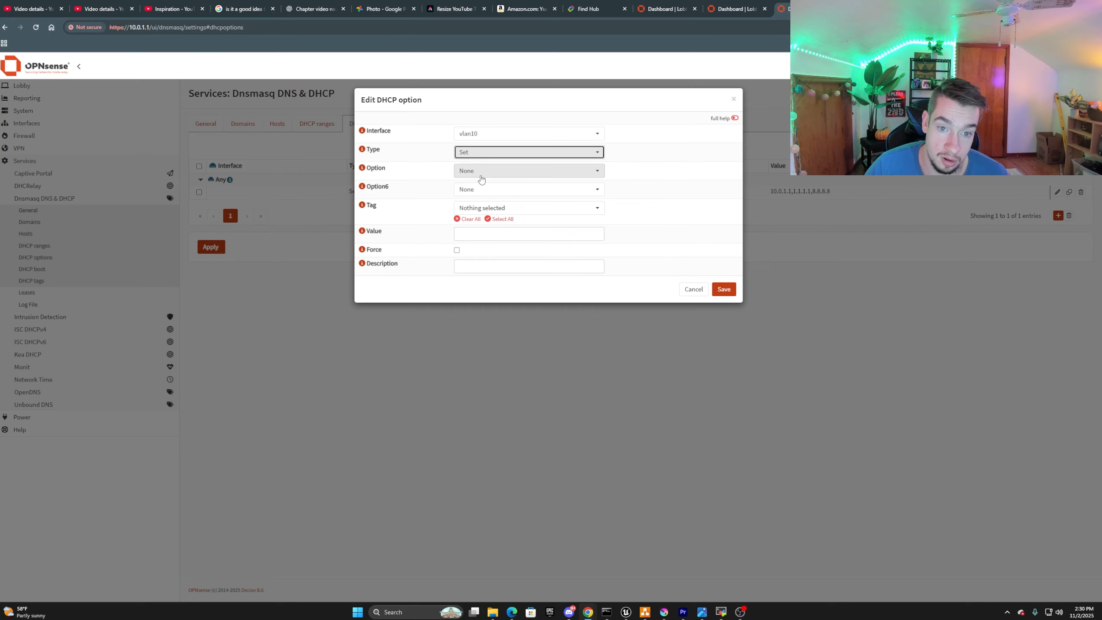
pyautogui.click(481, 174)
pyautogui.scroll(-15, 563, 249)
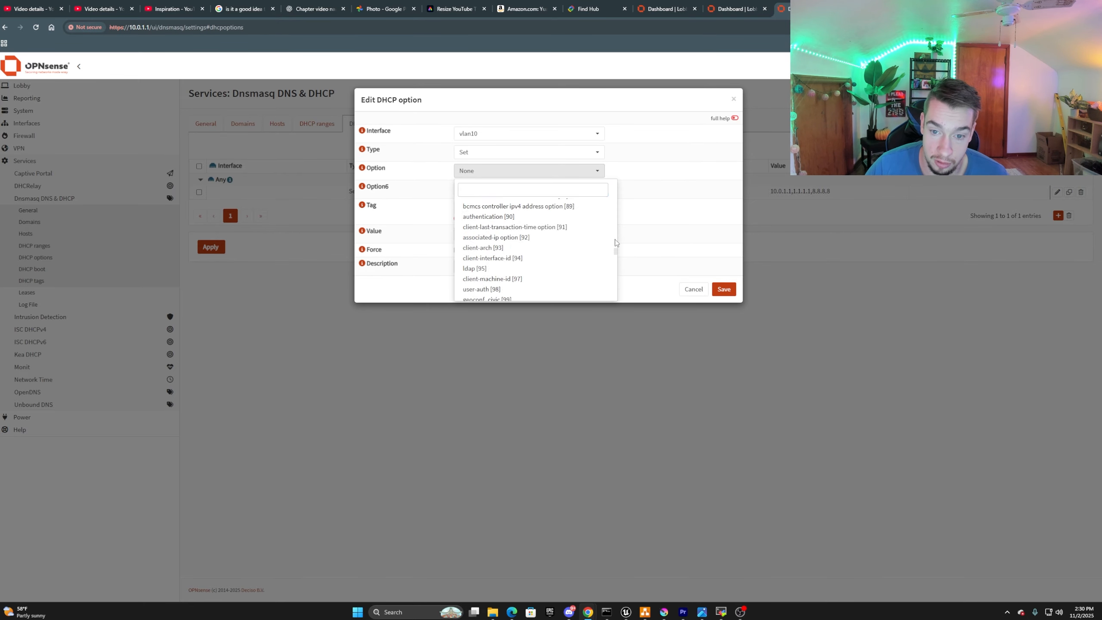
pyautogui.moveTo(616, 250); pyautogui.dragTo(616, 192)
pyautogui.click(499, 226)
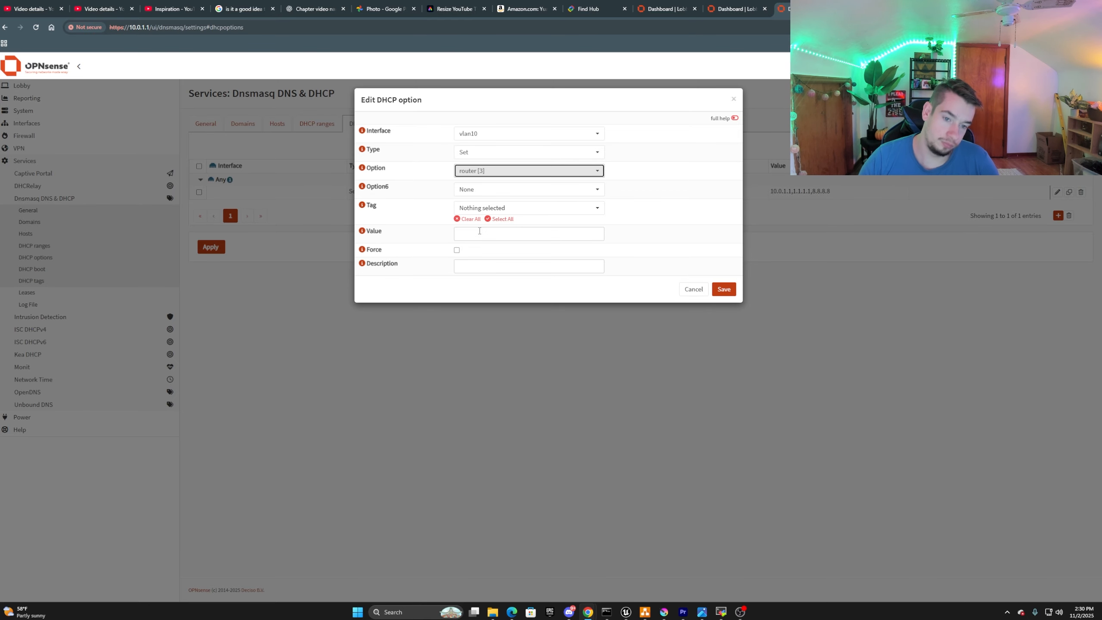
pyautogui.click(479, 231)
pyautogui.write('10')
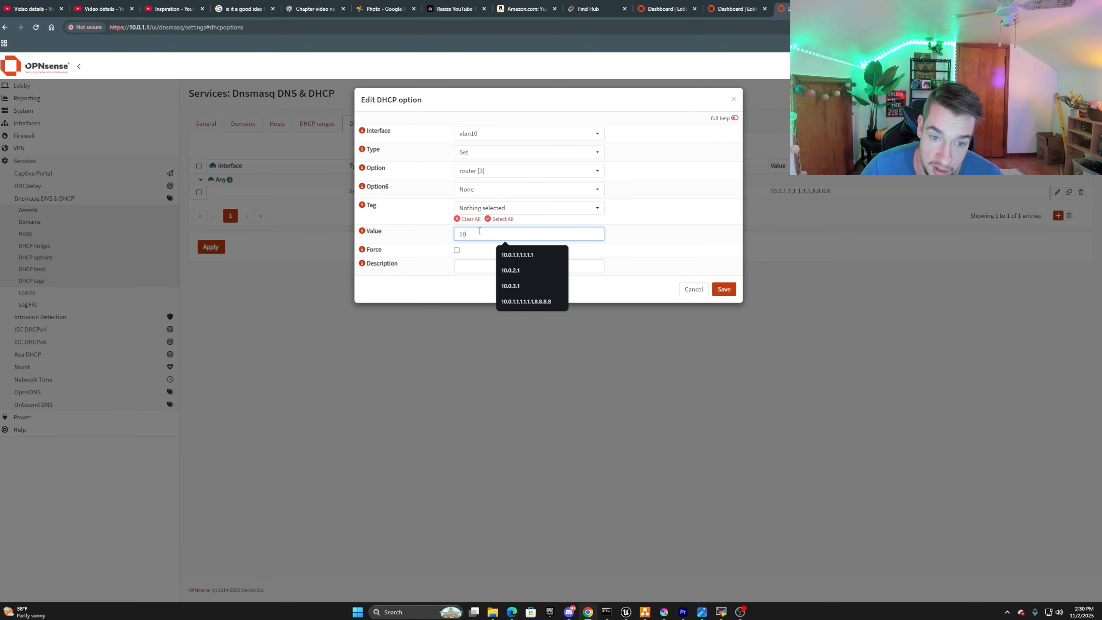
pyautogui.write('.0.')
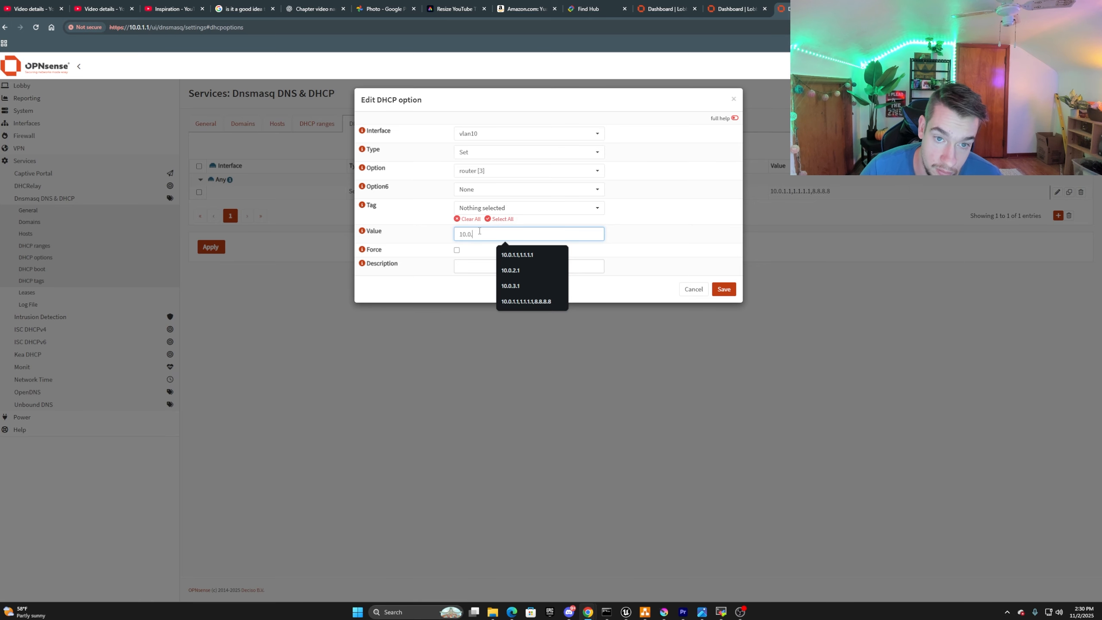
pyautogui.write('1.1')
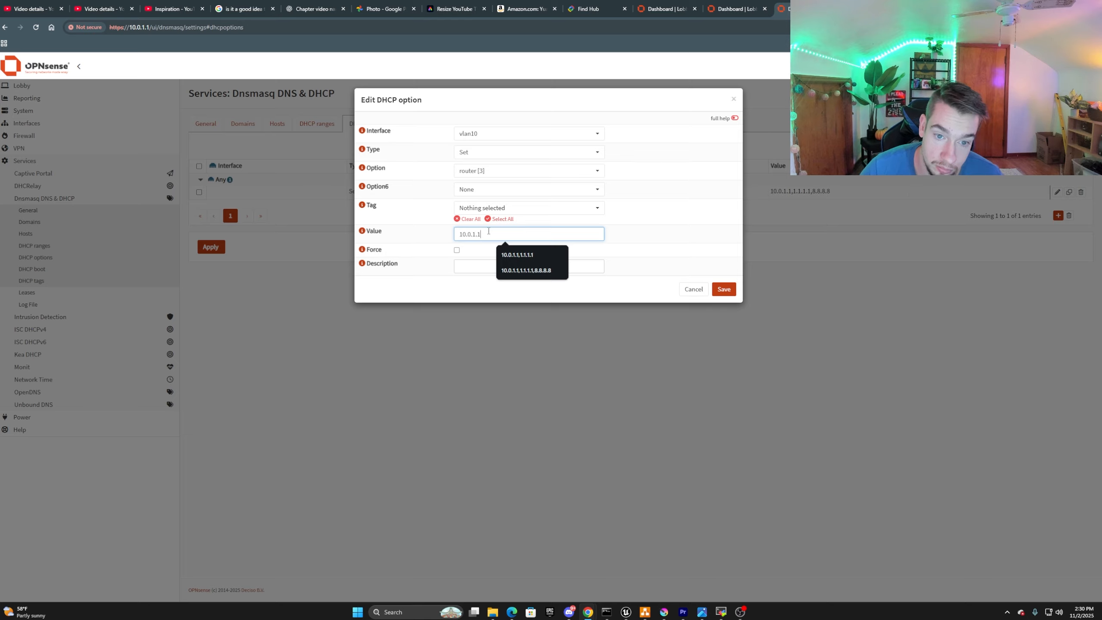
pyautogui.moveTo(488, 233); pyautogui.dragTo(450, 236)
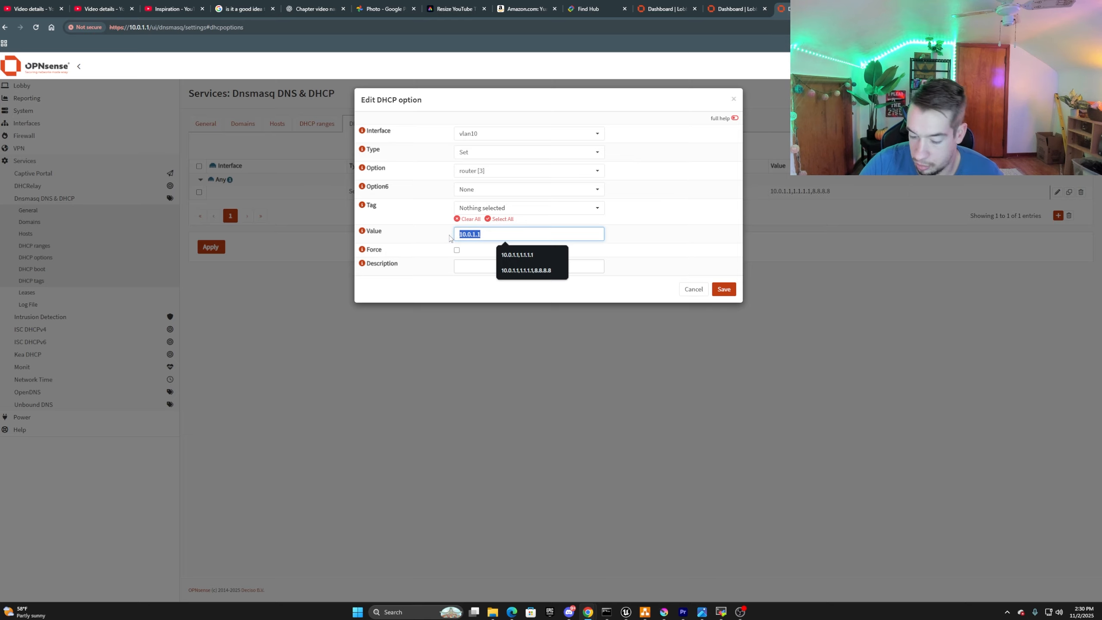
pyautogui.press('BackSpace')
# Give the vlan10 router option the value 10.0.2.1 and the description VLAN 10 Default Gateway, then save and apply it.
pyautogui.write('10.0.')
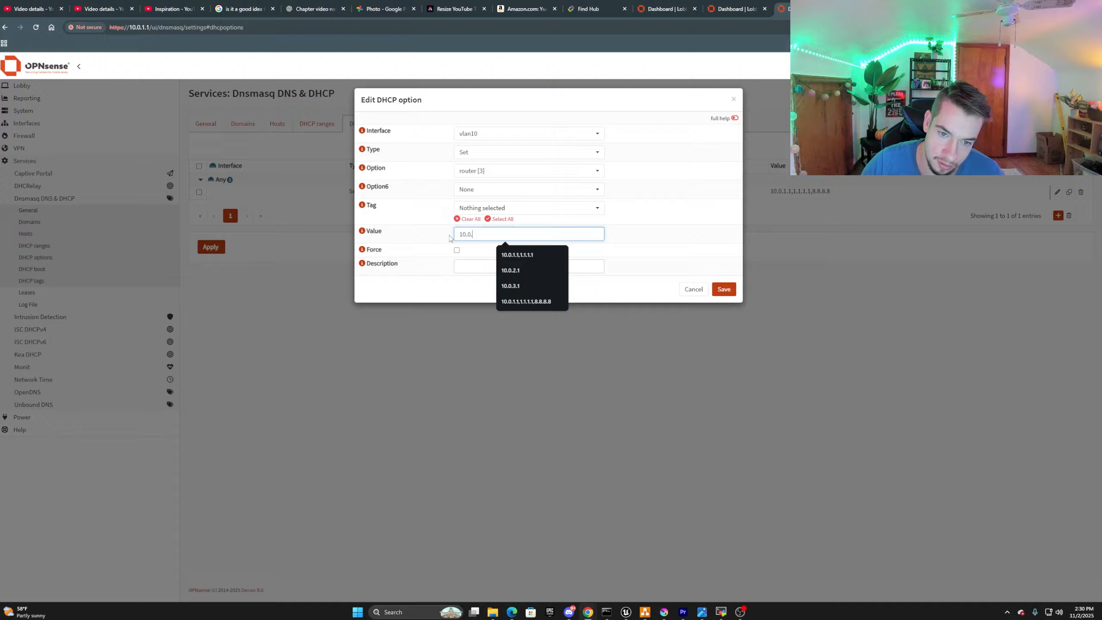
pyautogui.write('2.12')
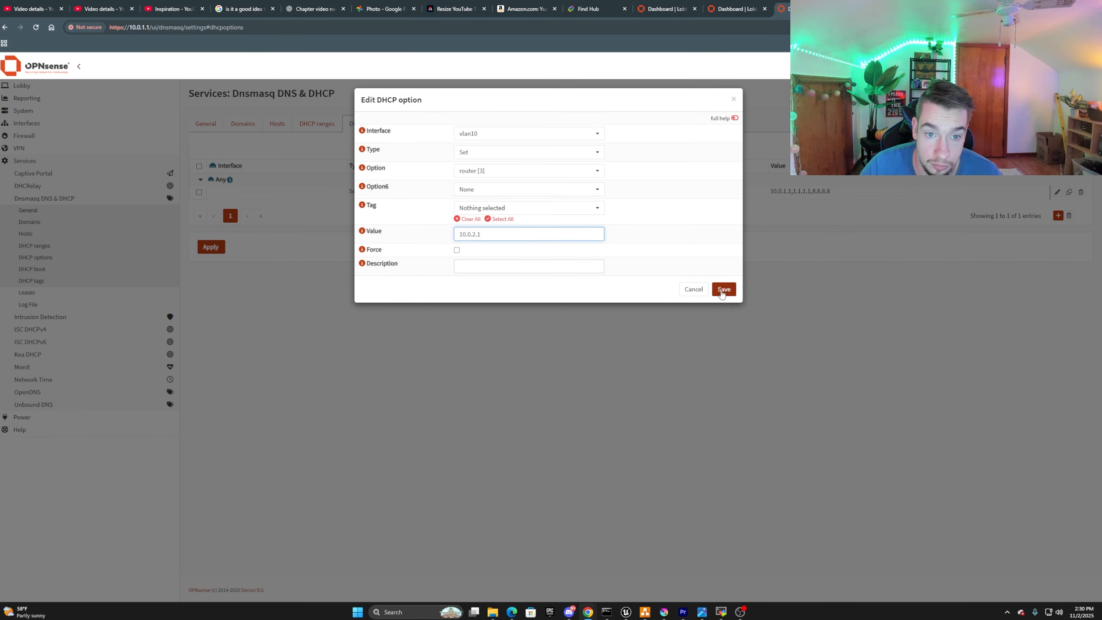
pyautogui.click(540, 268)
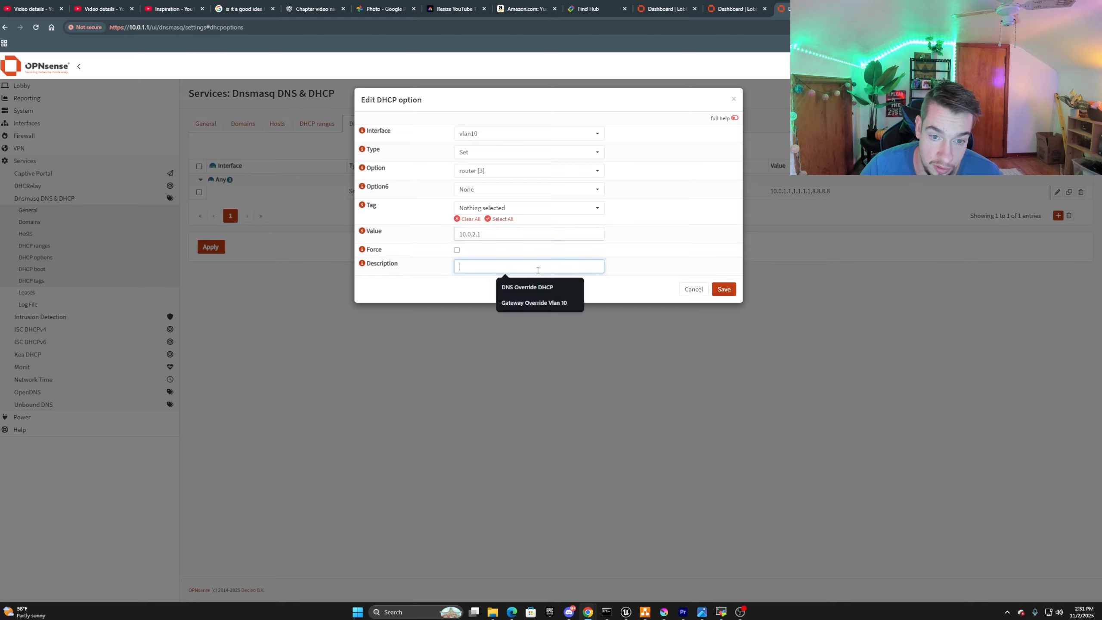
pyautogui.write('VL')
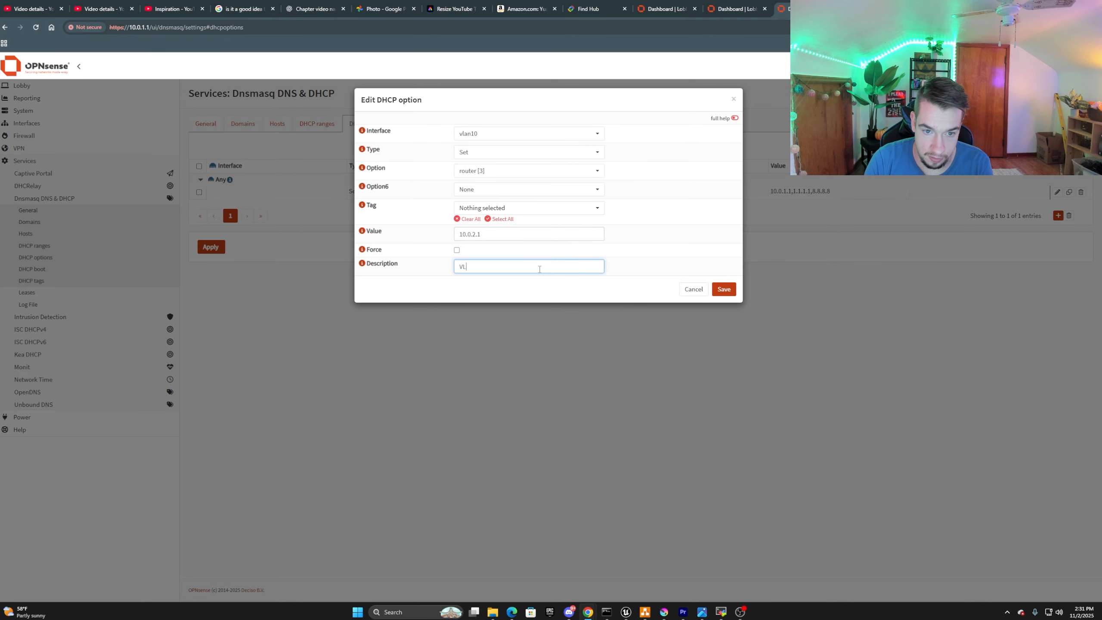
pyautogui.write('AN 10')
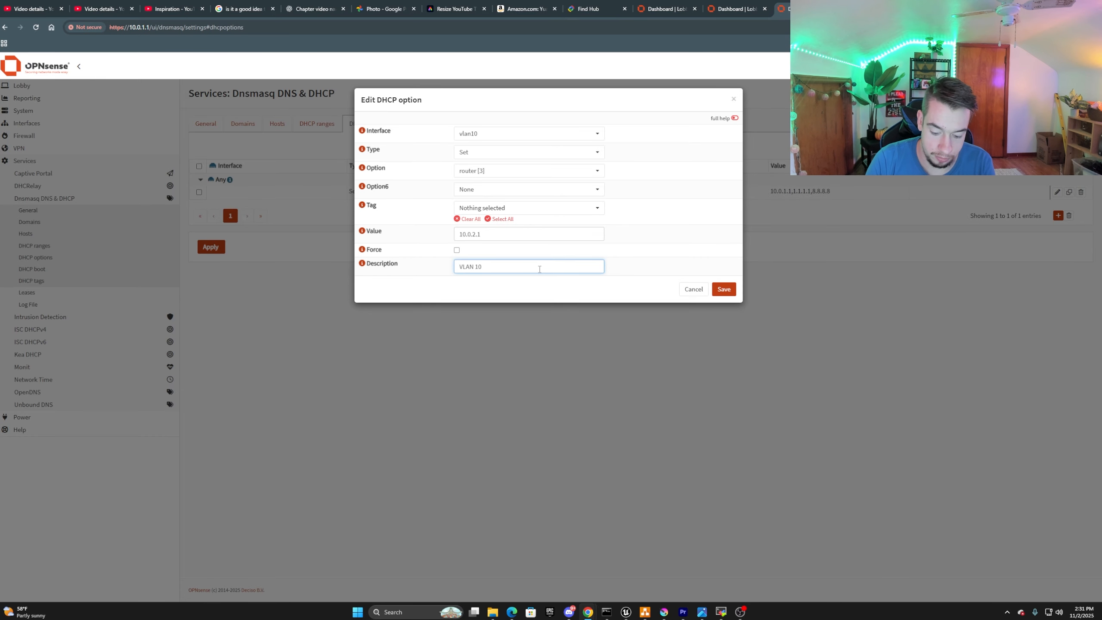
pyautogui.write(' Default ')
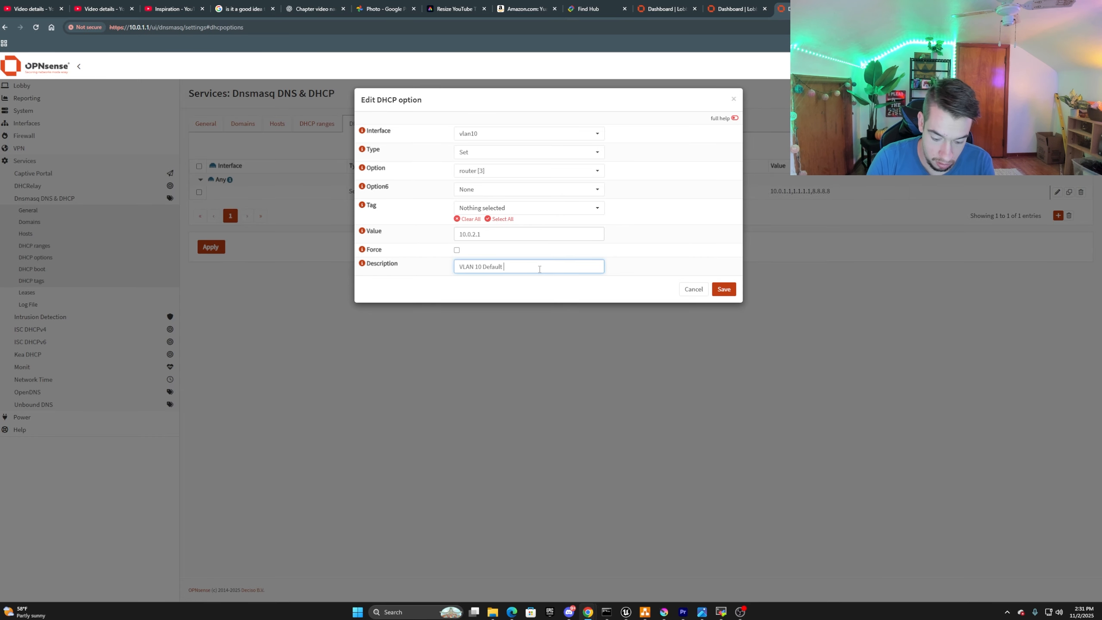
pyautogui.write('Gateway')
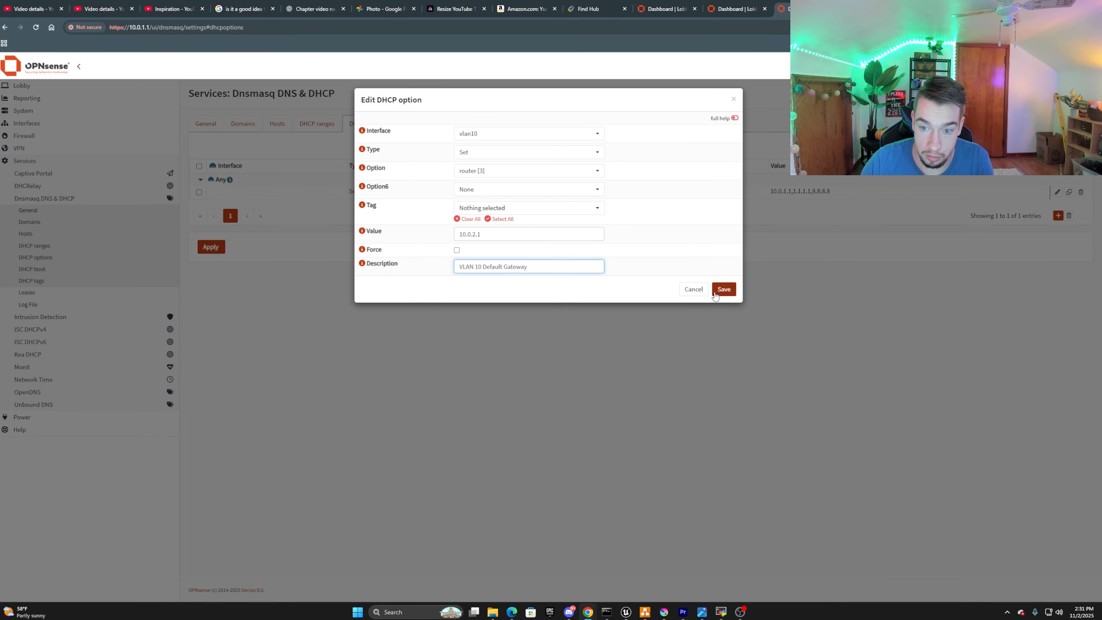
pyautogui.click(724, 290)
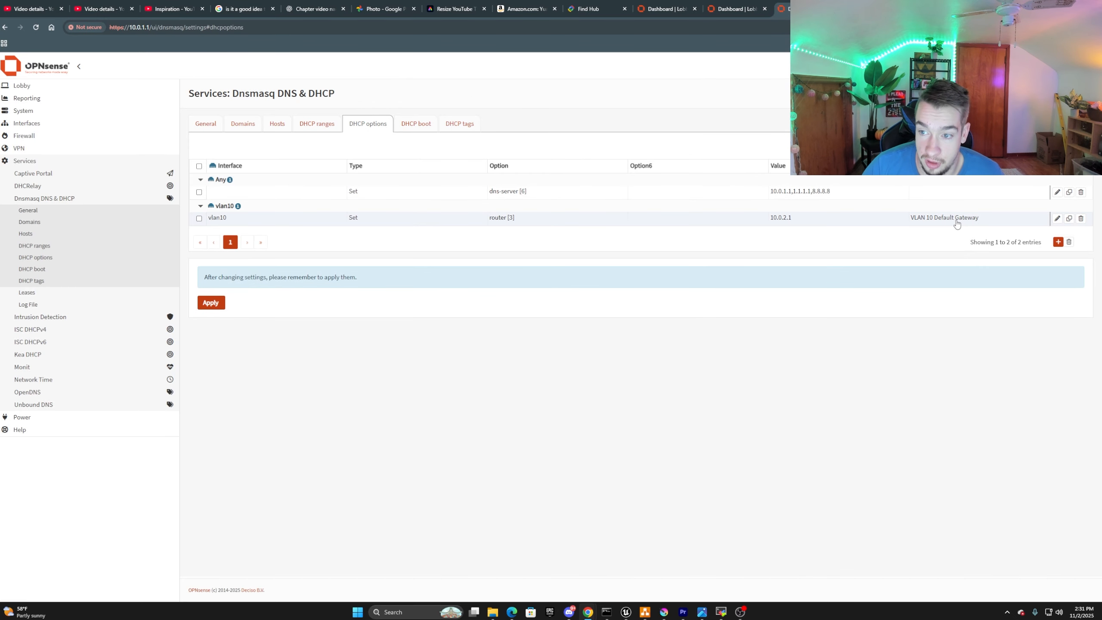
pyautogui.click(212, 302)
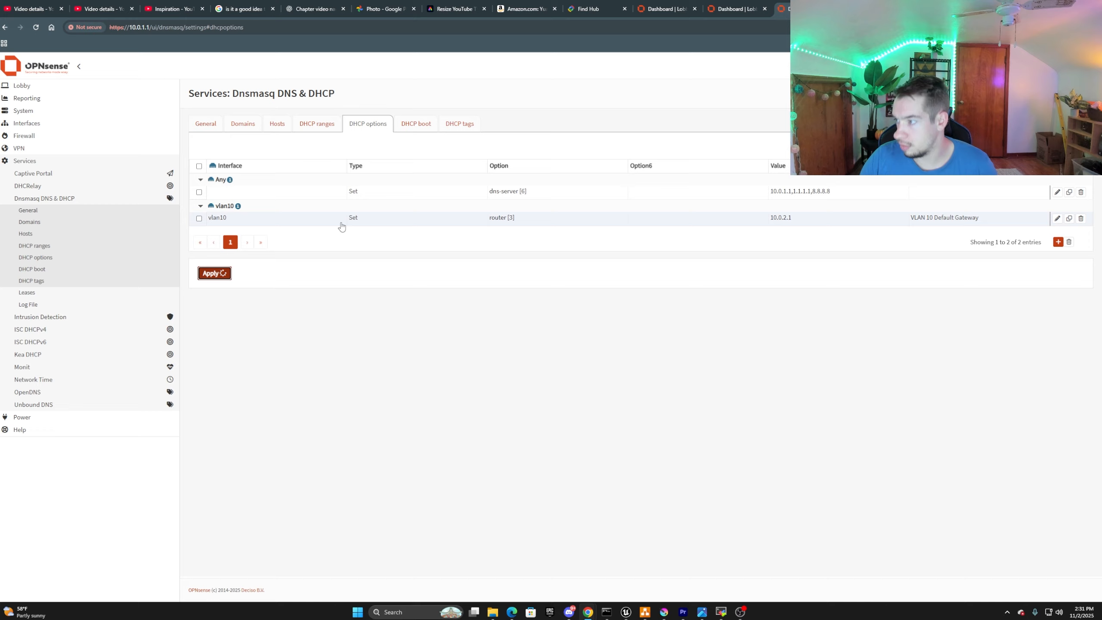
# Start a new Dnsmasq DHCP range for the vlan20 interface with start address 10.0.3.30.
pyautogui.click(315, 126)
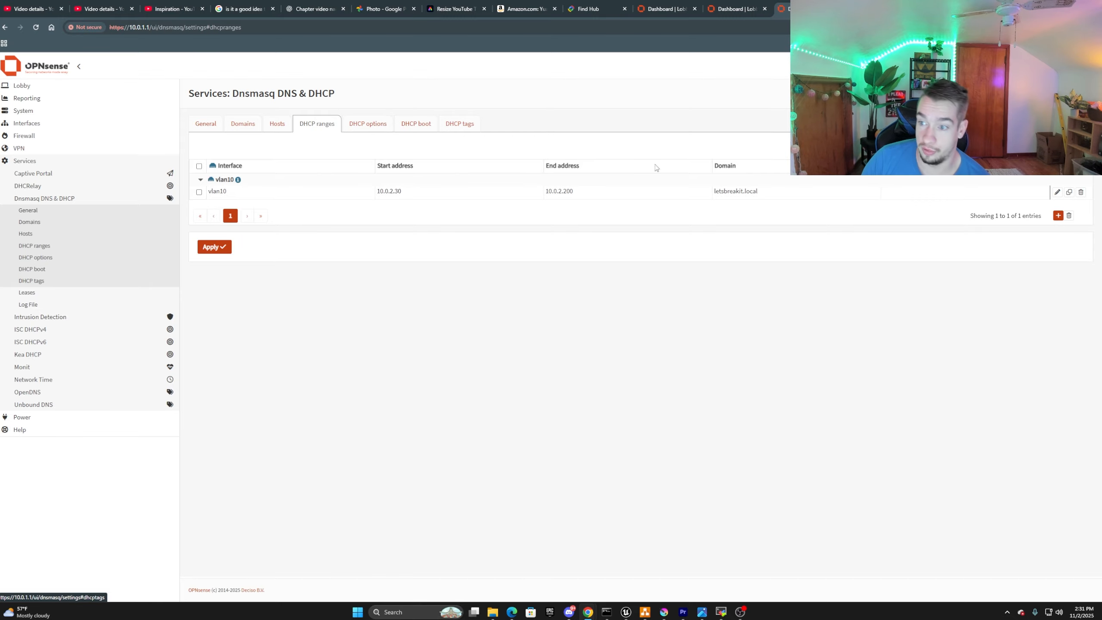
pyautogui.click(1058, 215)
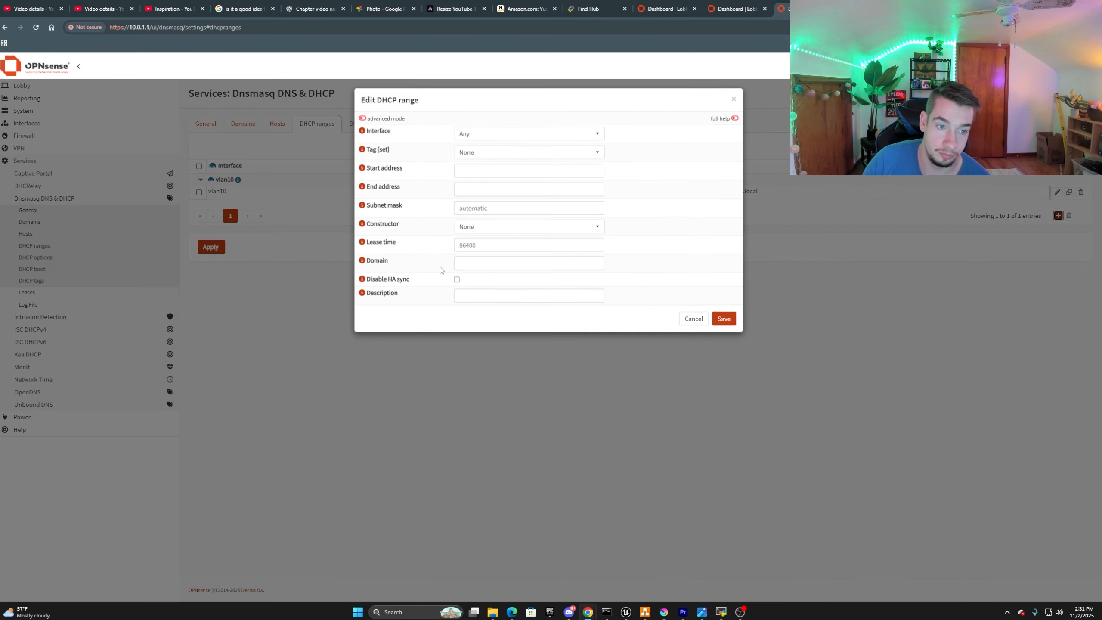
pyautogui.click(479, 136)
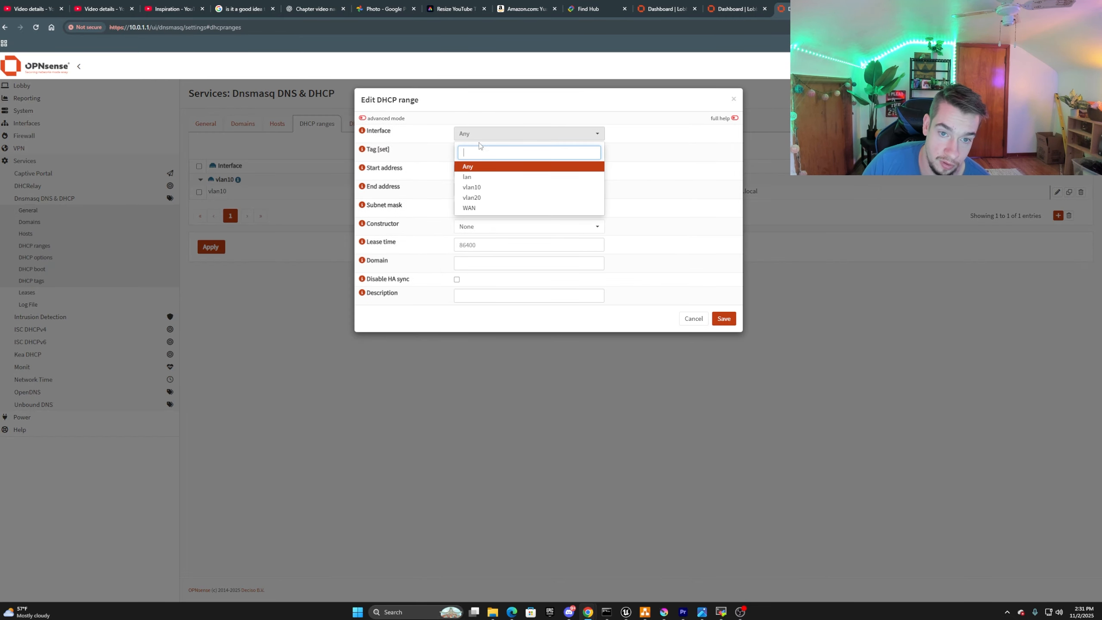
pyautogui.click(479, 196)
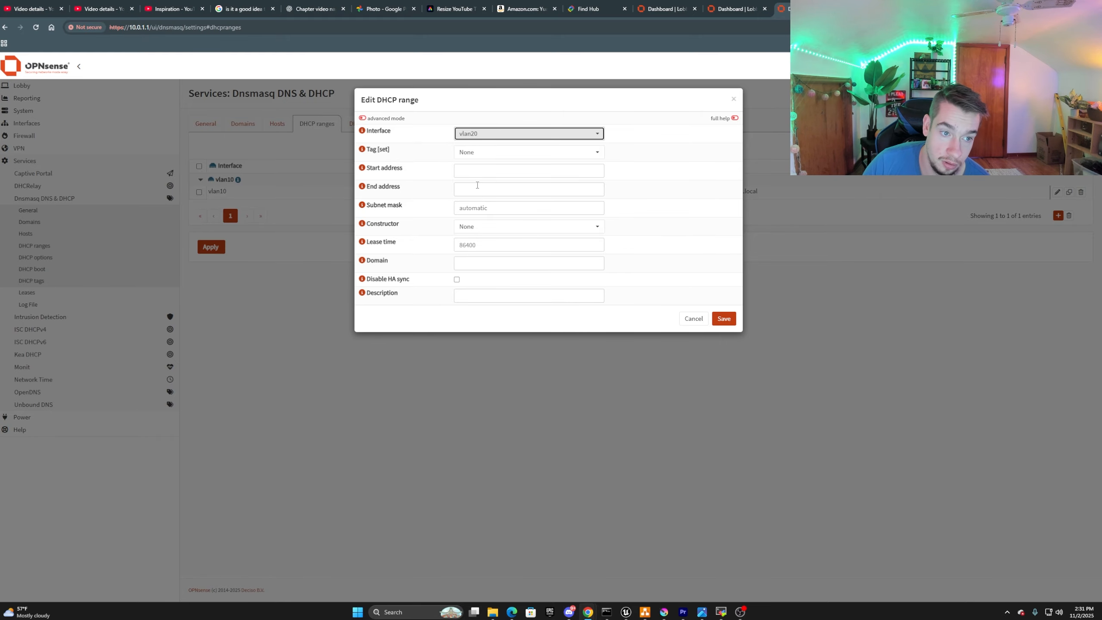
pyautogui.click(476, 169)
pyautogui.write('12')
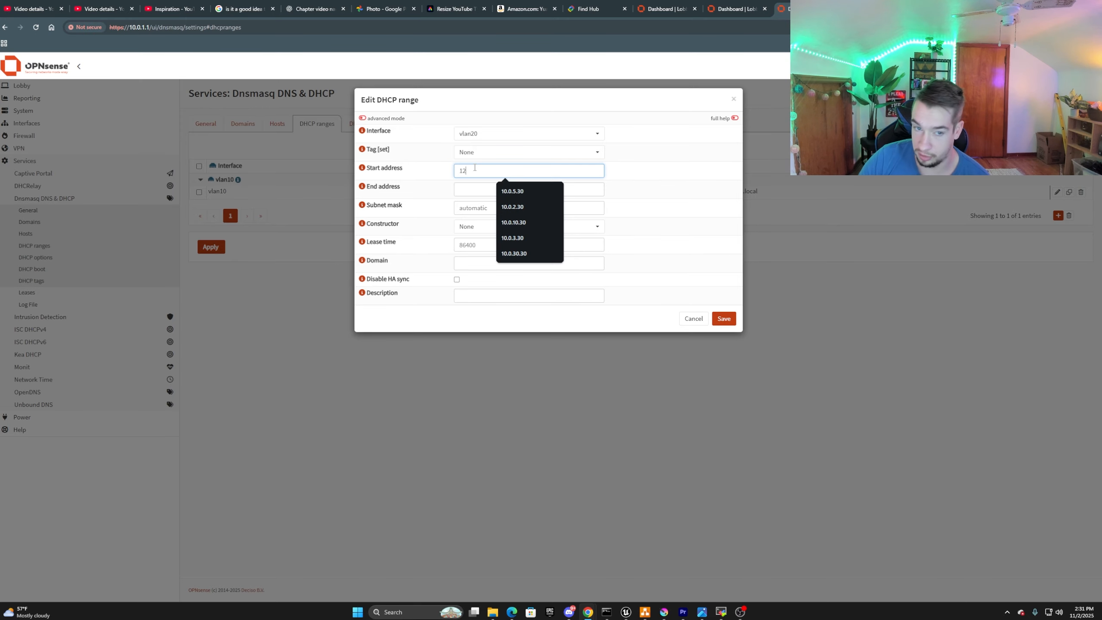
pyautogui.write('0.0.3.30')
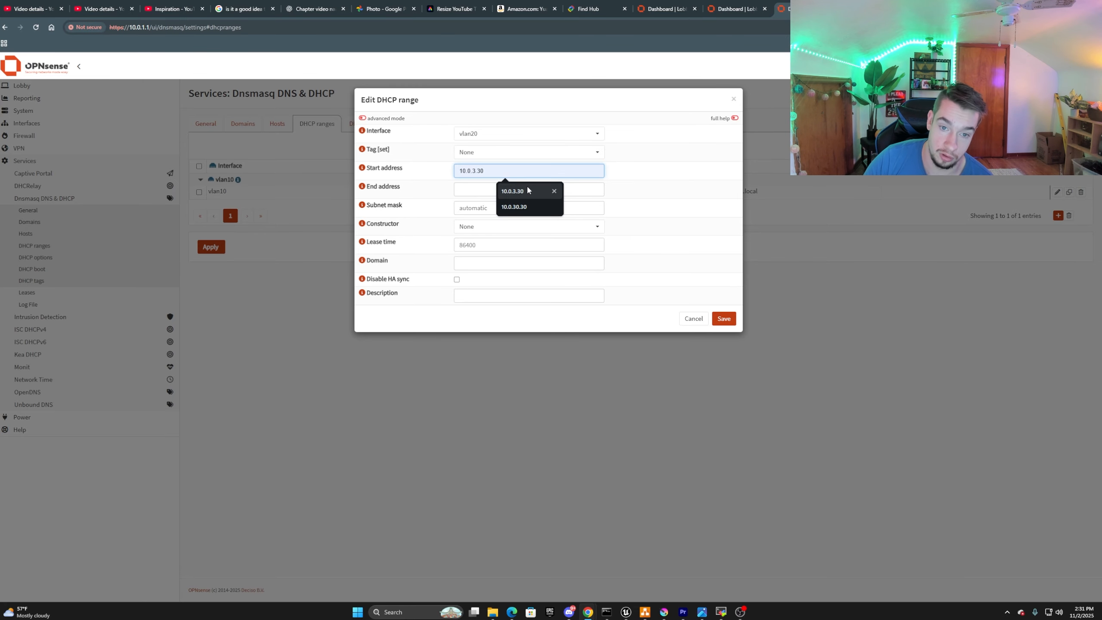
pyautogui.click(510, 192)
# Set the vlan20 range's end address to 10.0.3.200 and its subnet mask to 255.255.255.0.
pyautogui.click(497, 184)
pyautogui.write('10')
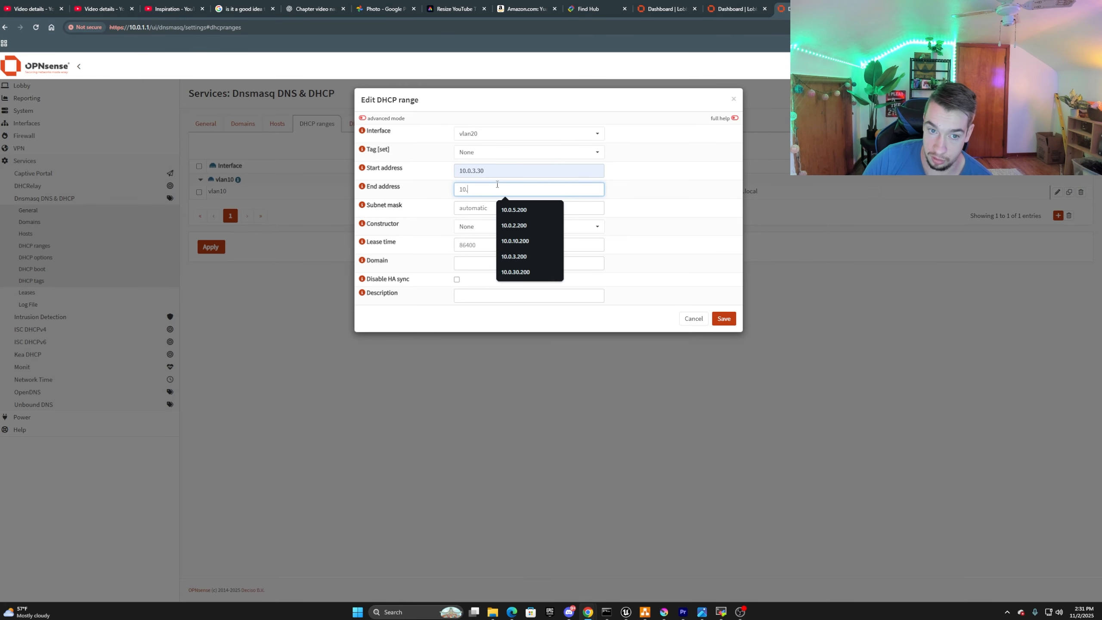
pyautogui.write('.0.3.')
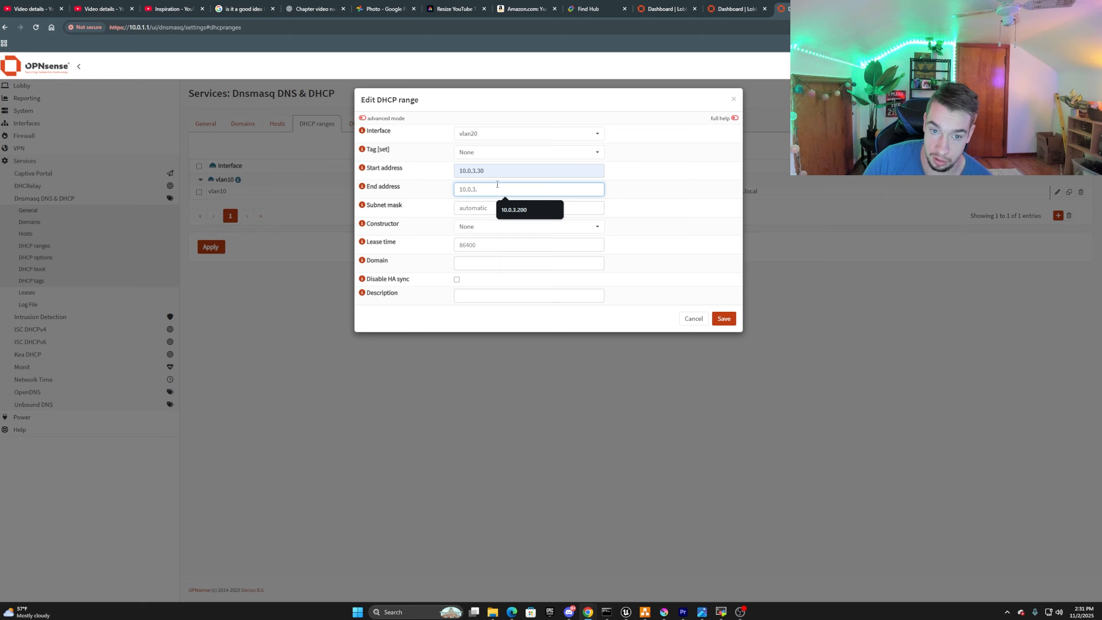
pyautogui.write('200')
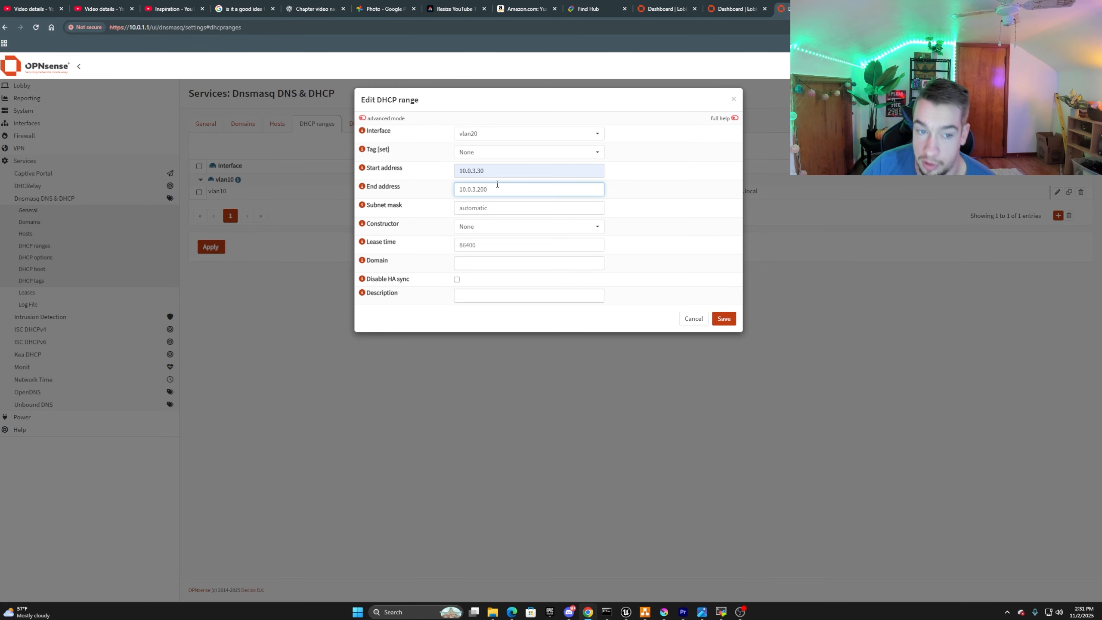
pyautogui.click(499, 208)
pyautogui.click(518, 230)
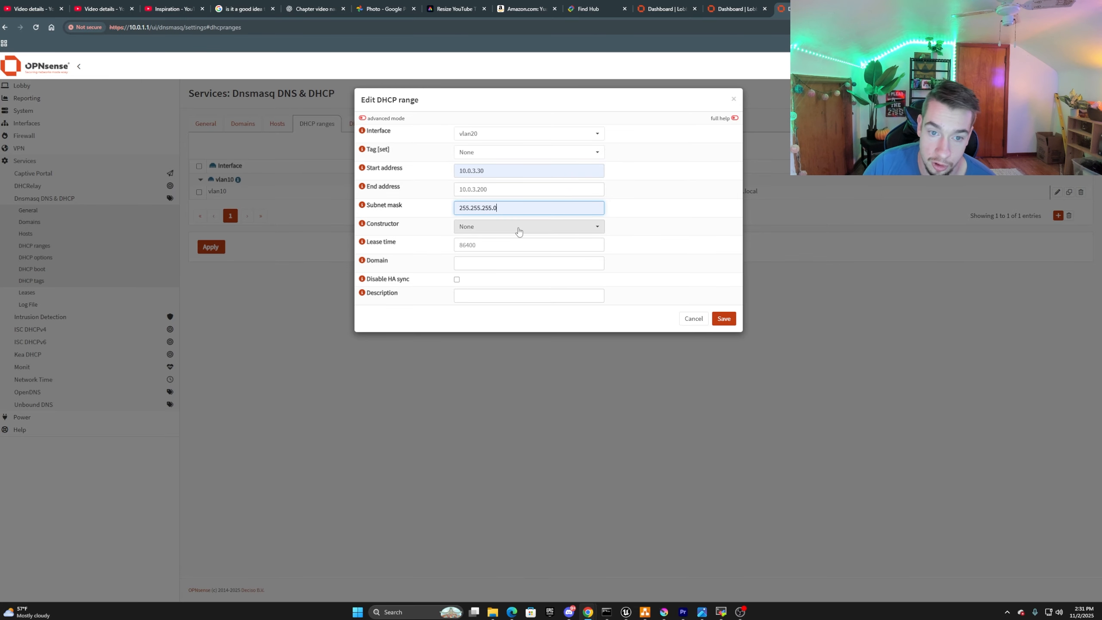
# Set the vlan20 range's domain to iot.local, then save the range and apply the changes.
pyautogui.click(493, 246)
pyautogui.click(491, 266)
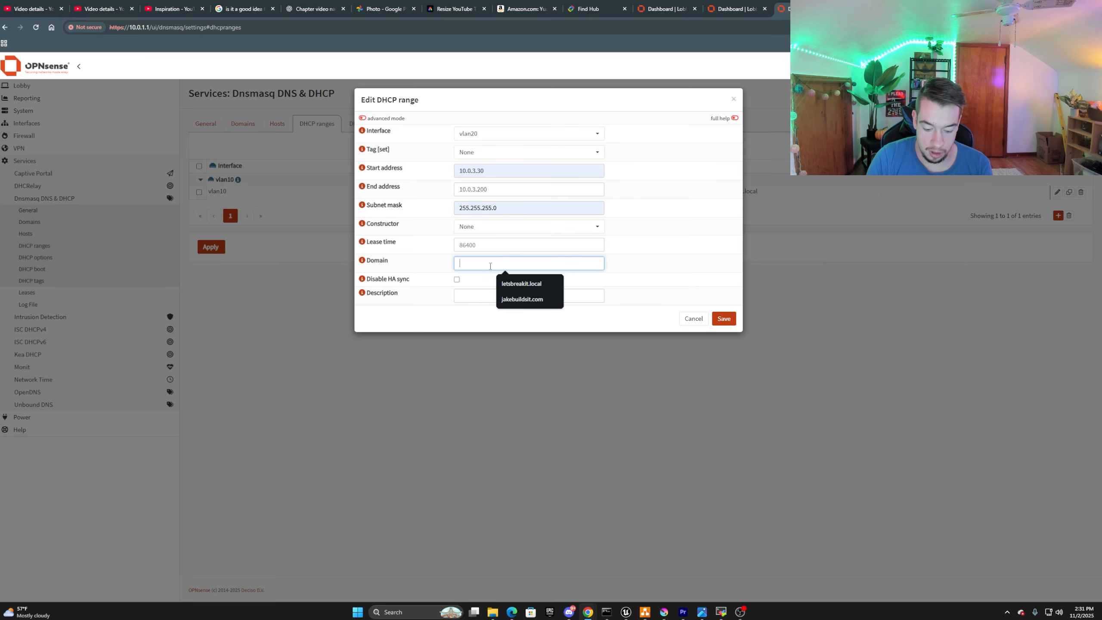
pyautogui.write('ipo')
pyautogui.write('ot')
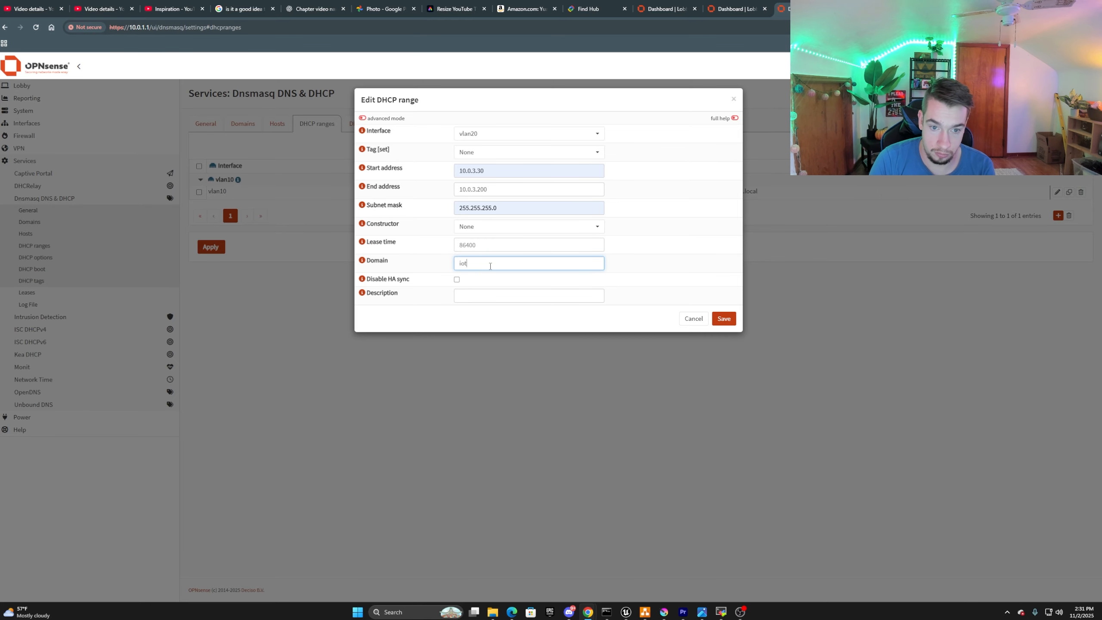
pyautogui.write('.local')
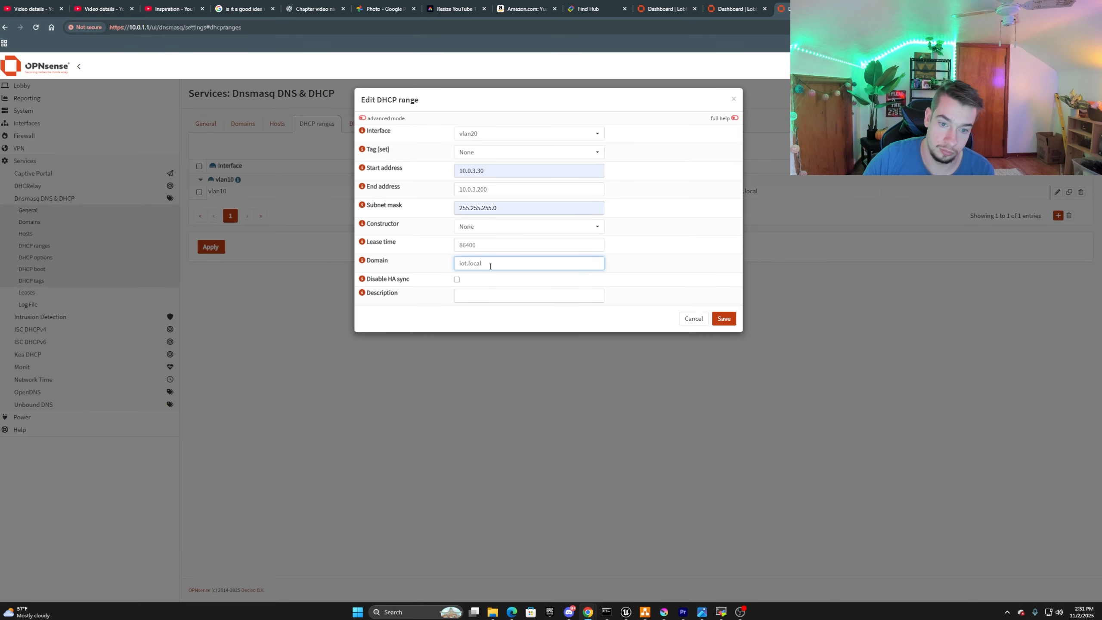
pyautogui.click(726, 324)
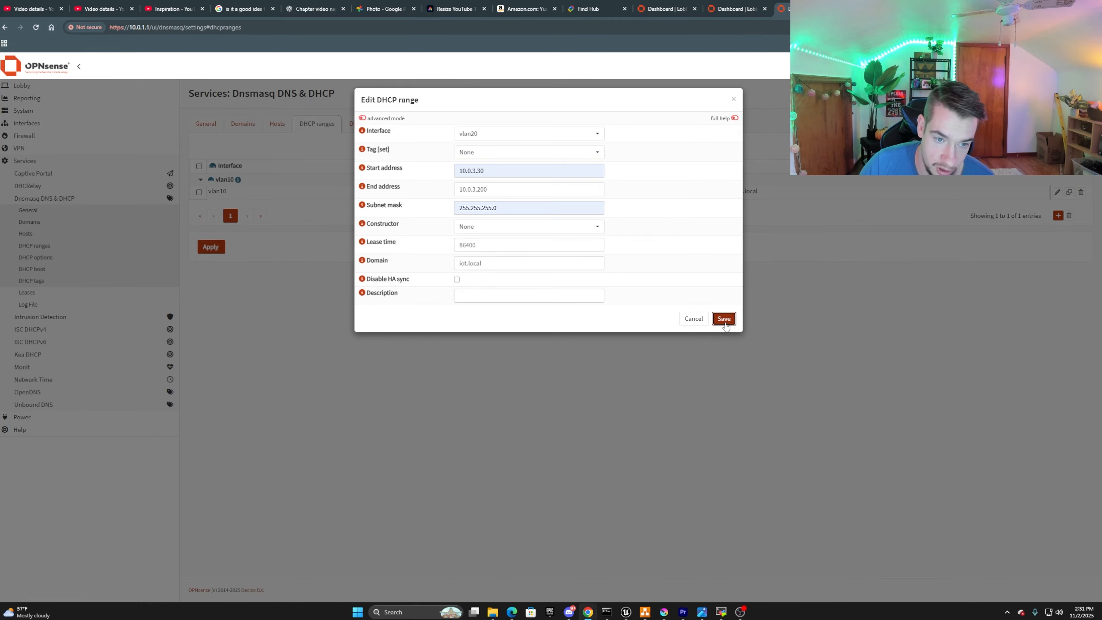
pyautogui.click(724, 320)
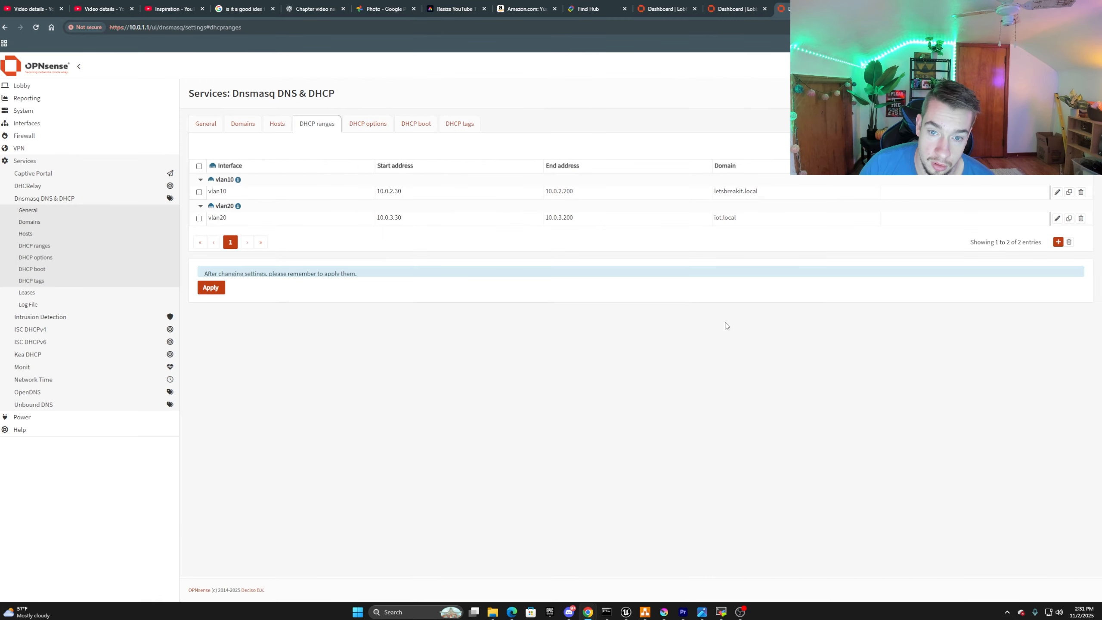
pyautogui.click(208, 304)
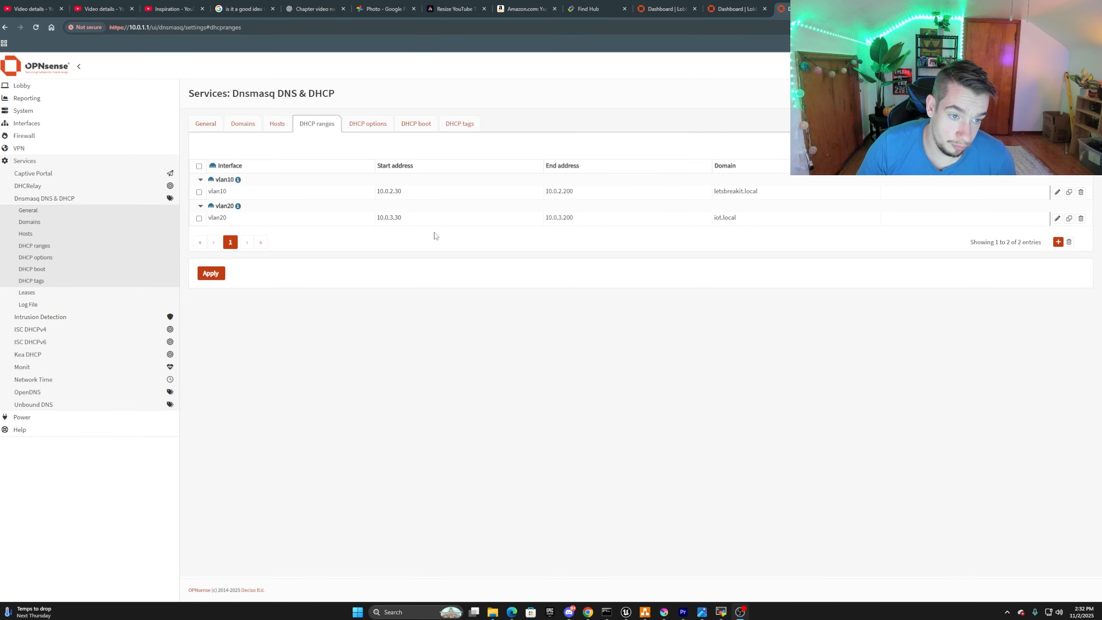
# Start a new DHCP option of type Set for the vlan20 interface, with router [3] as the option.
pyautogui.click(374, 130)
pyautogui.click(1059, 242)
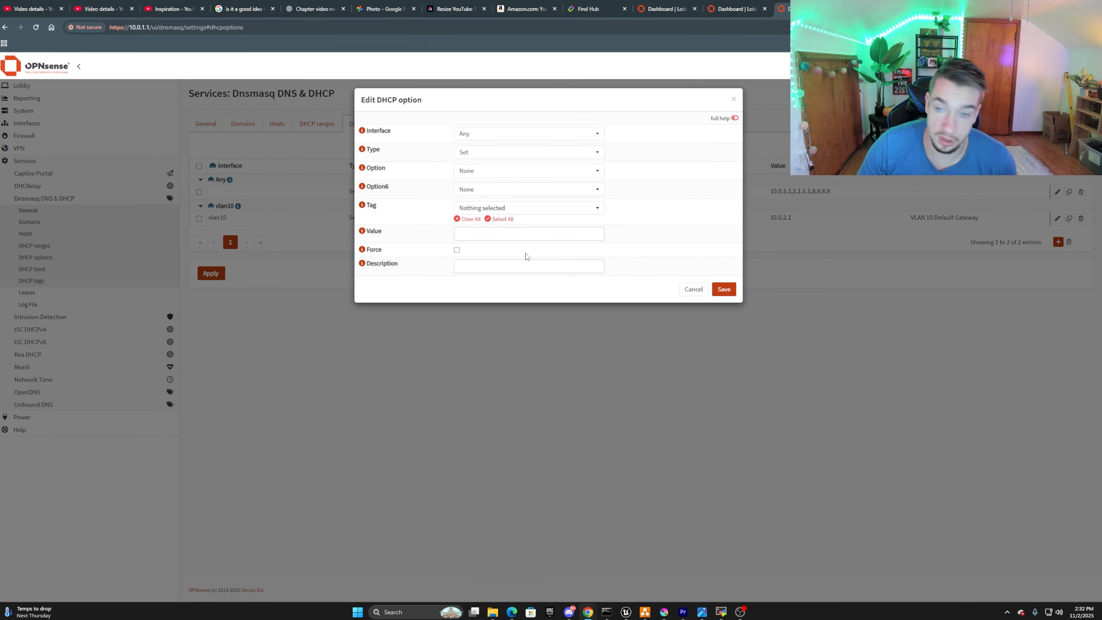
pyautogui.click(524, 172)
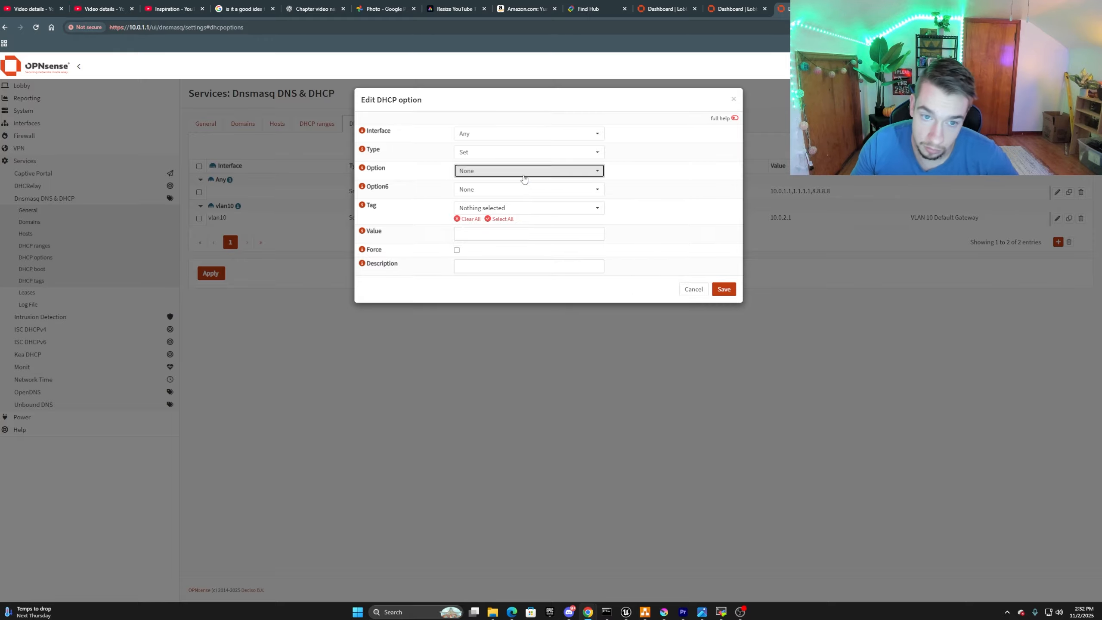
pyautogui.scroll(5, 574, 243)
pyautogui.scroll(15, 575, 242)
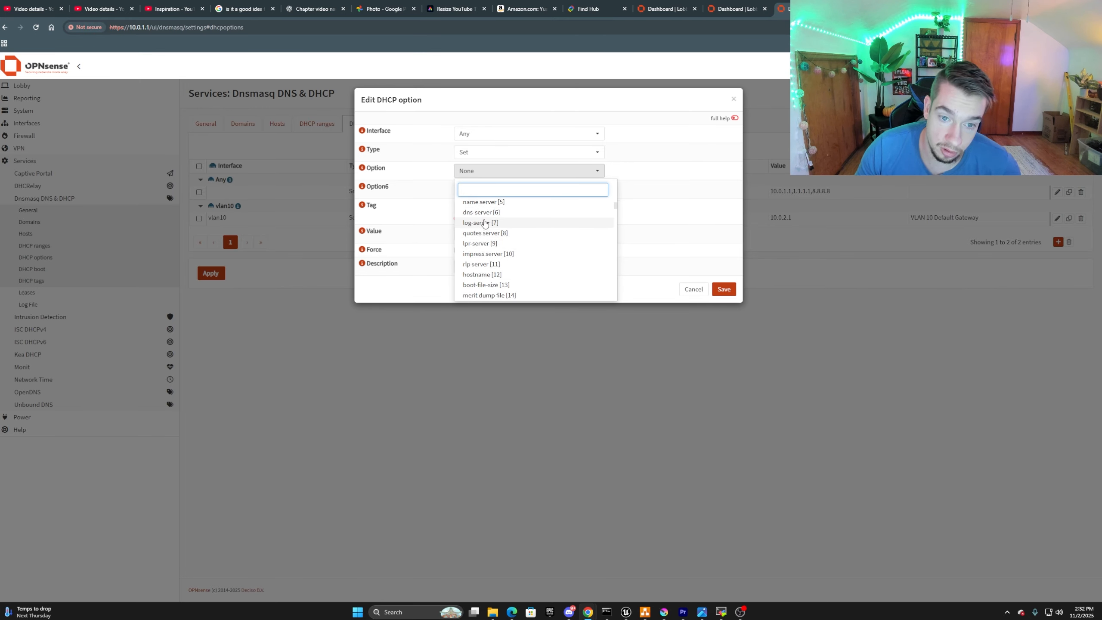
pyautogui.scroll(3, 484, 223)
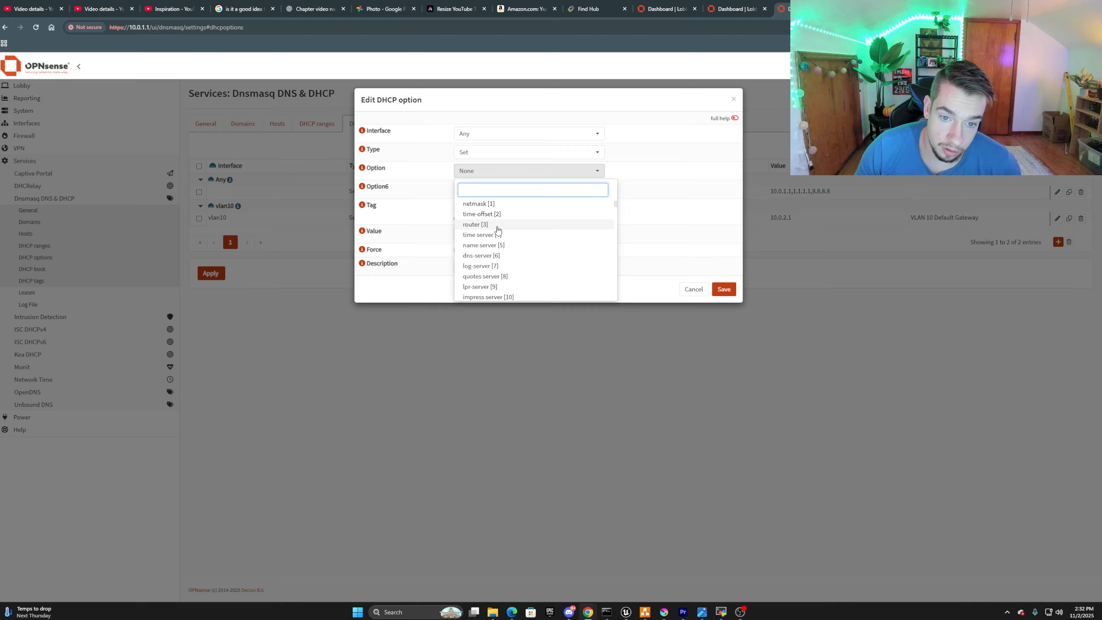
pyautogui.click(488, 224)
pyautogui.click(482, 153)
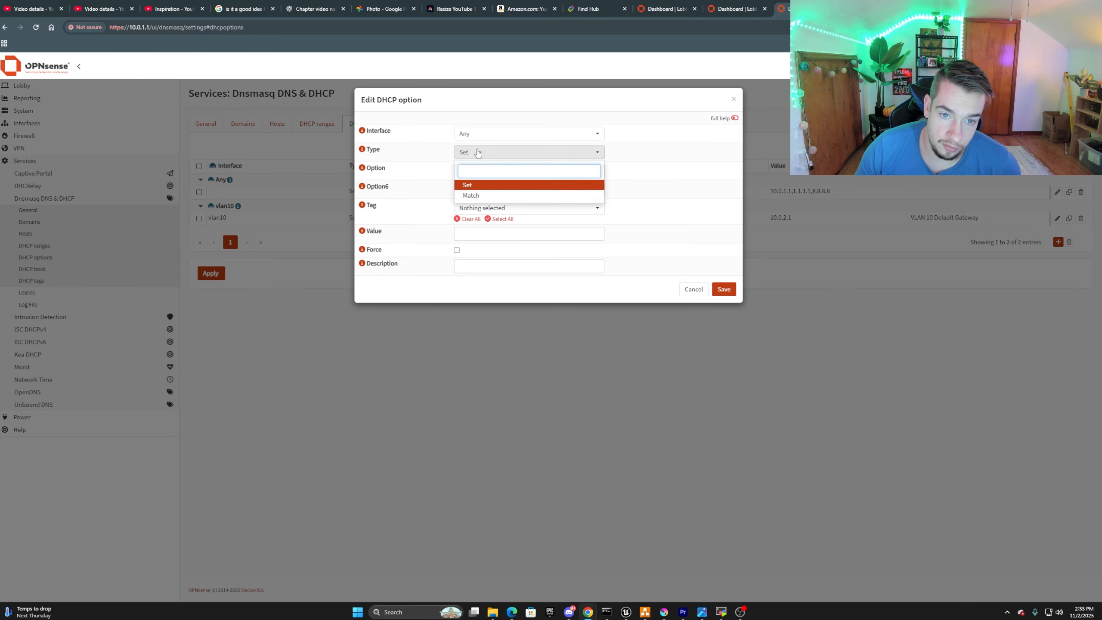
pyautogui.click(478, 138)
pyautogui.click(474, 198)
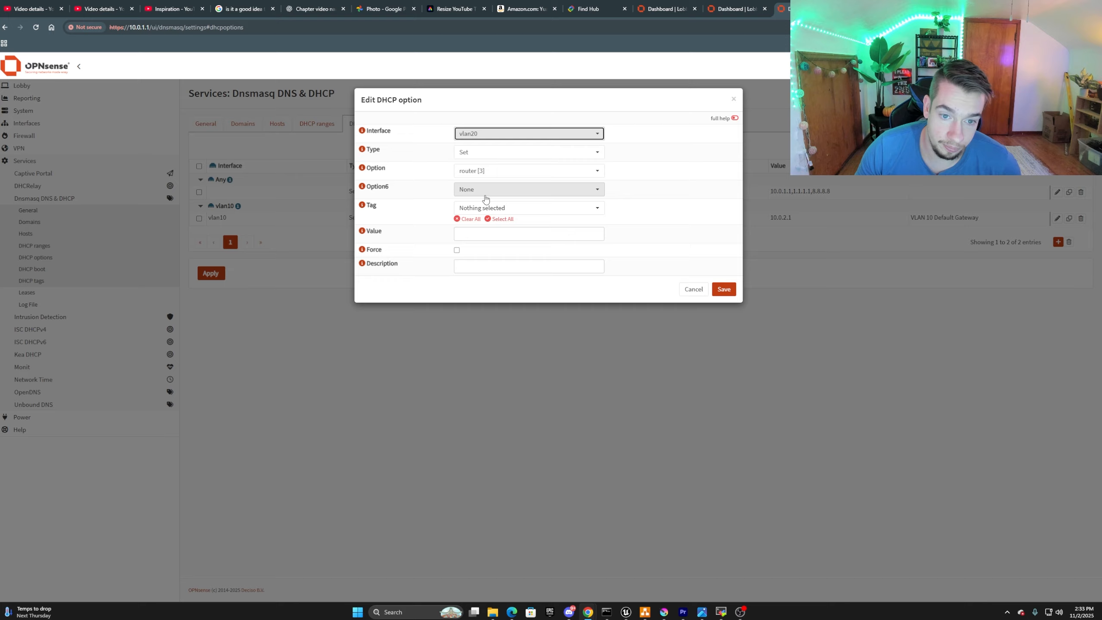
# Set the vlan20 router option's value to 10.0.3.1, then save the option and apply the changes.
pyautogui.click(482, 241)
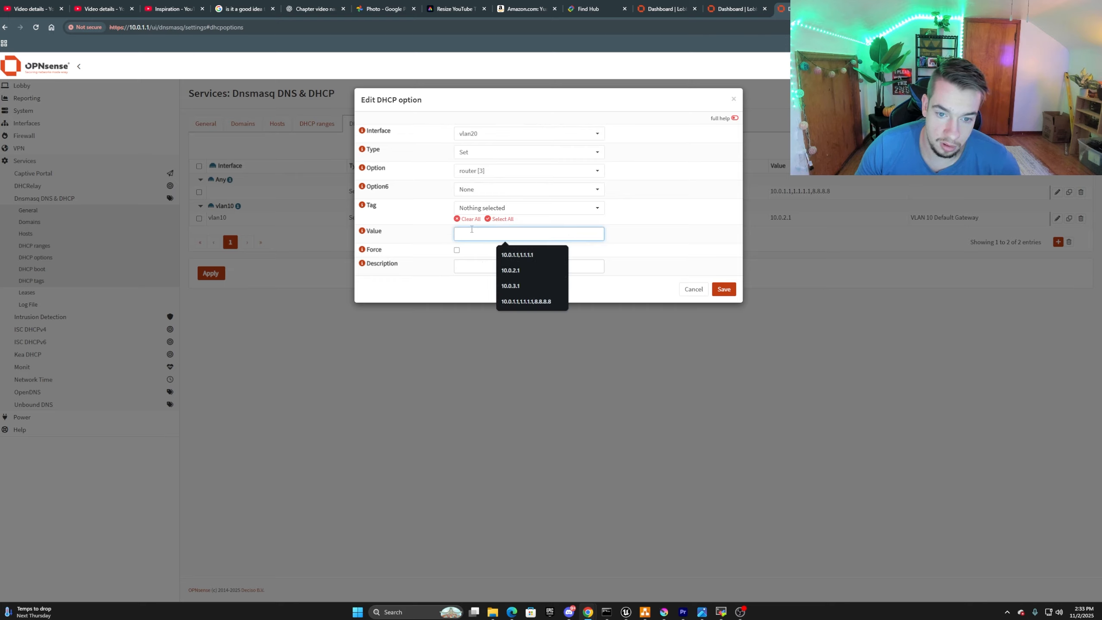
pyautogui.write('10.0.3.1')
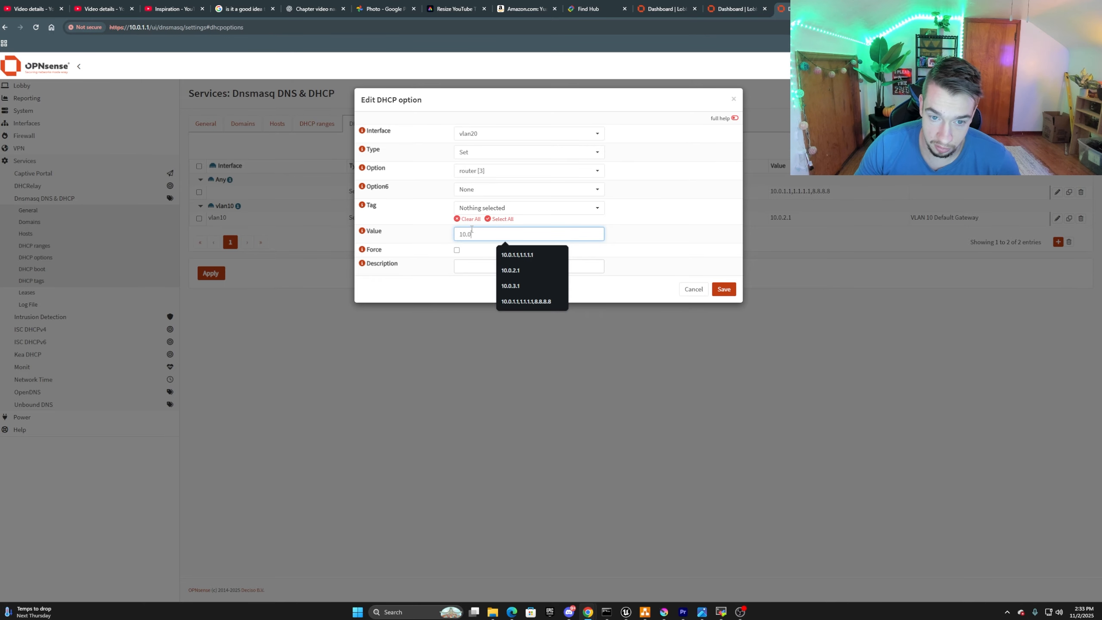
pyautogui.click(724, 289)
pyautogui.click(211, 329)
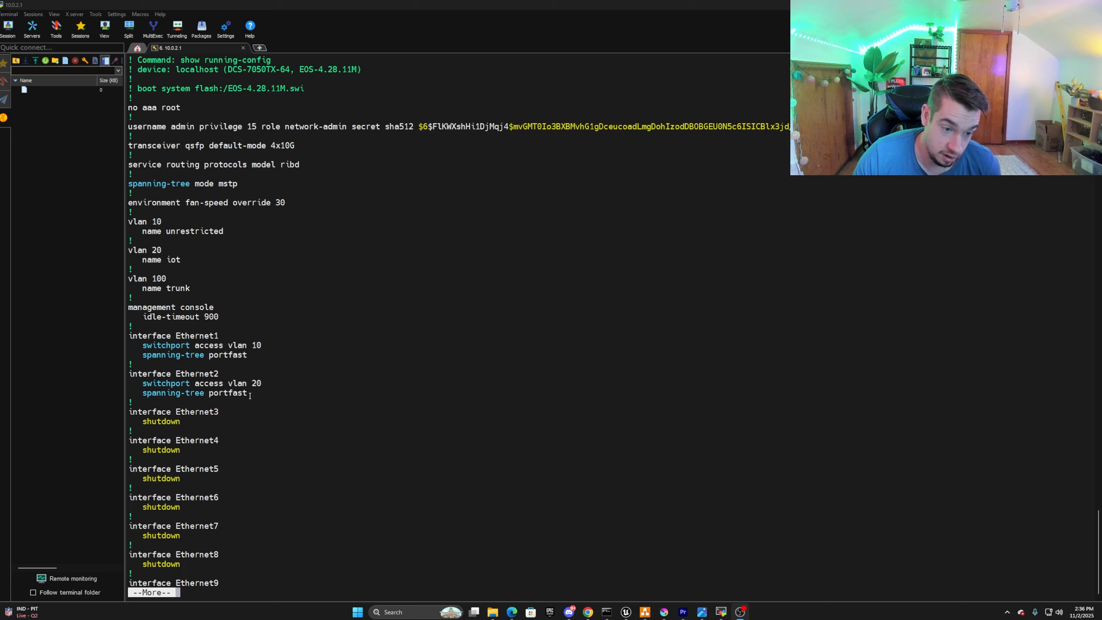
# Examine the Ethernet2 access VLAN and portfast settings in the switch's running configuration.
pyautogui.moveTo(145, 402); pyautogui.dragTo(129, 374)
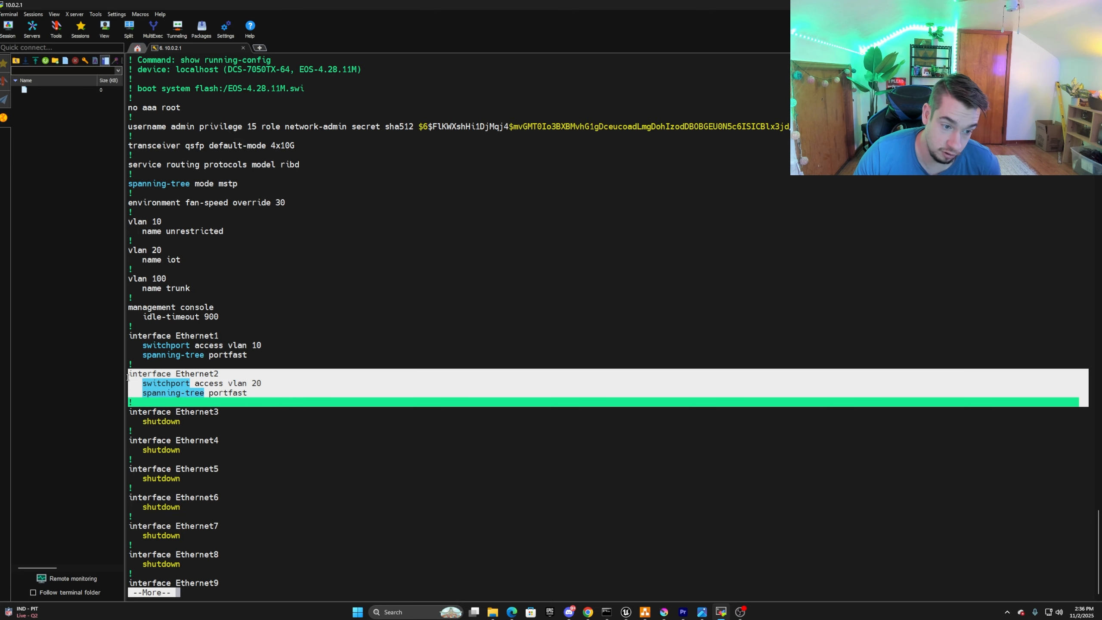
pyautogui.click(266, 383)
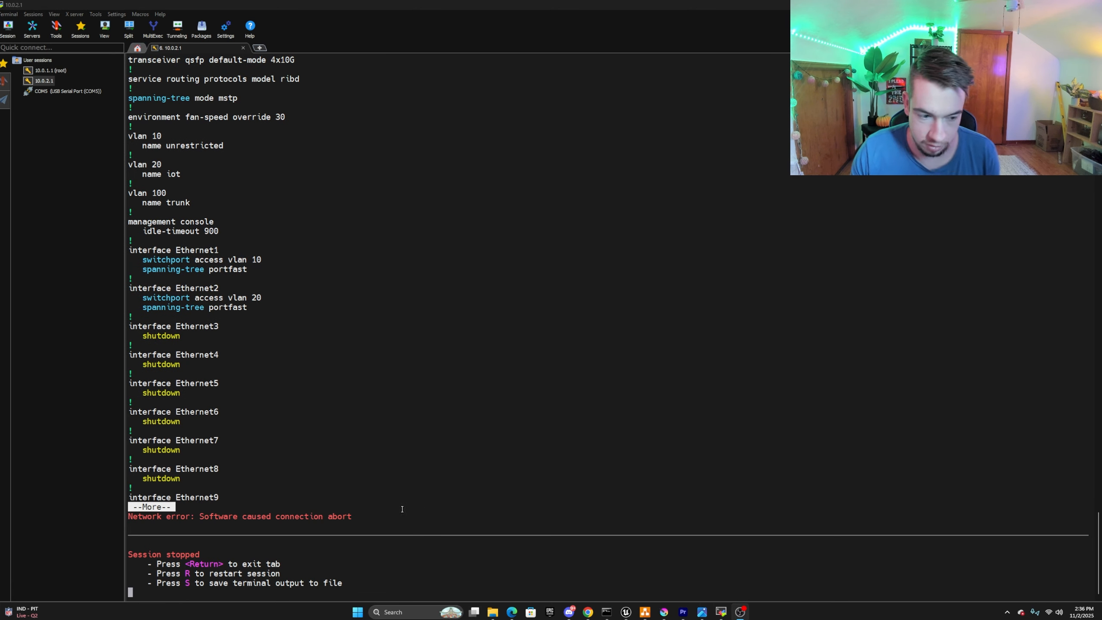
# Switch to Command Prompt and run ipconfig to list the network adapters' IP settings.
pyautogui.click(605, 612)
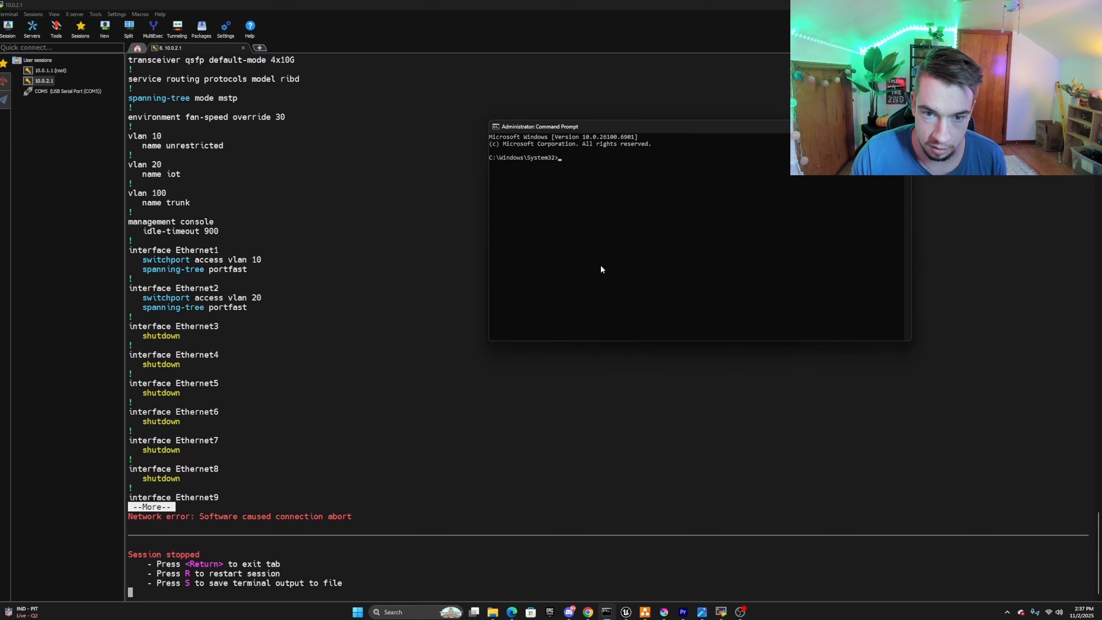
pyautogui.write('ipcof')
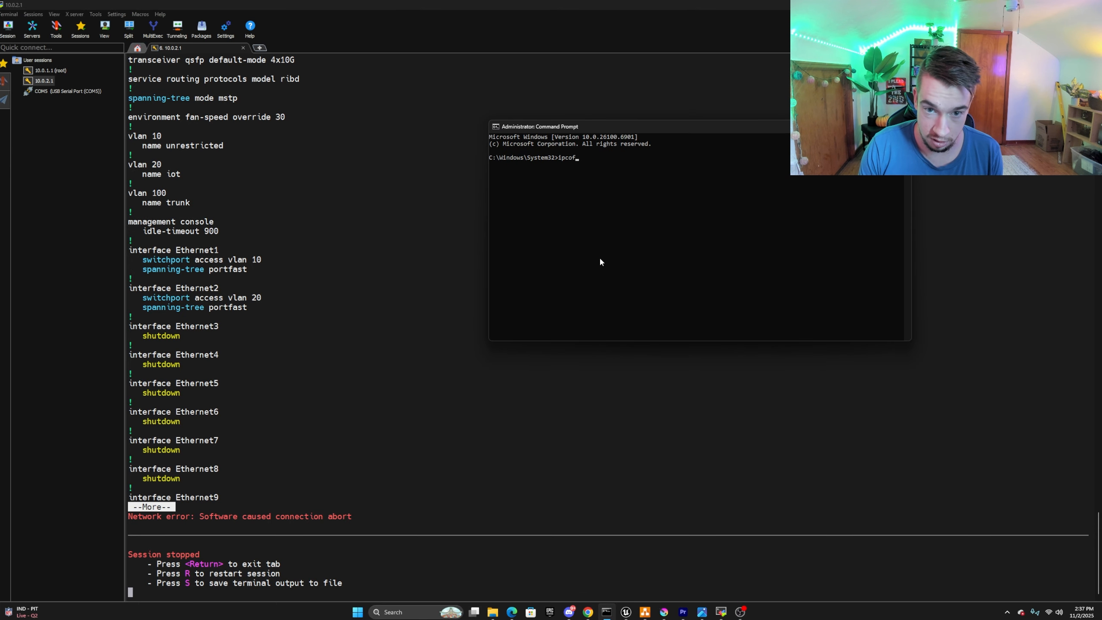
pyautogui.press('BackSpace')
pyautogui.write('nfug')
pyautogui.press('Return')
pyautogui.press('Up')
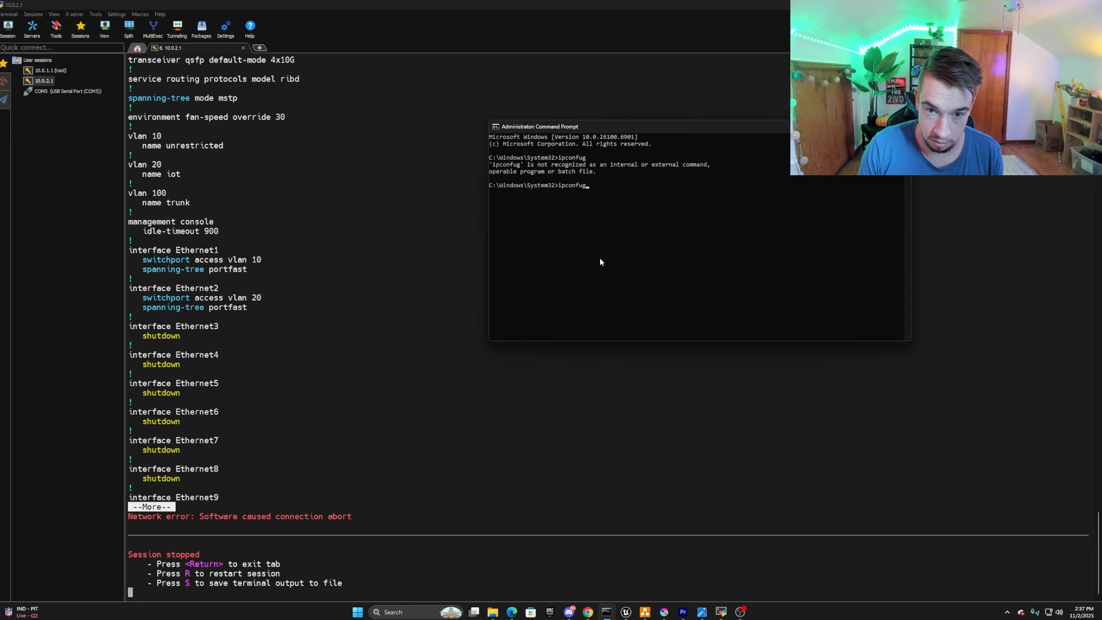
pyautogui.write('g')
pyautogui.press('Return')
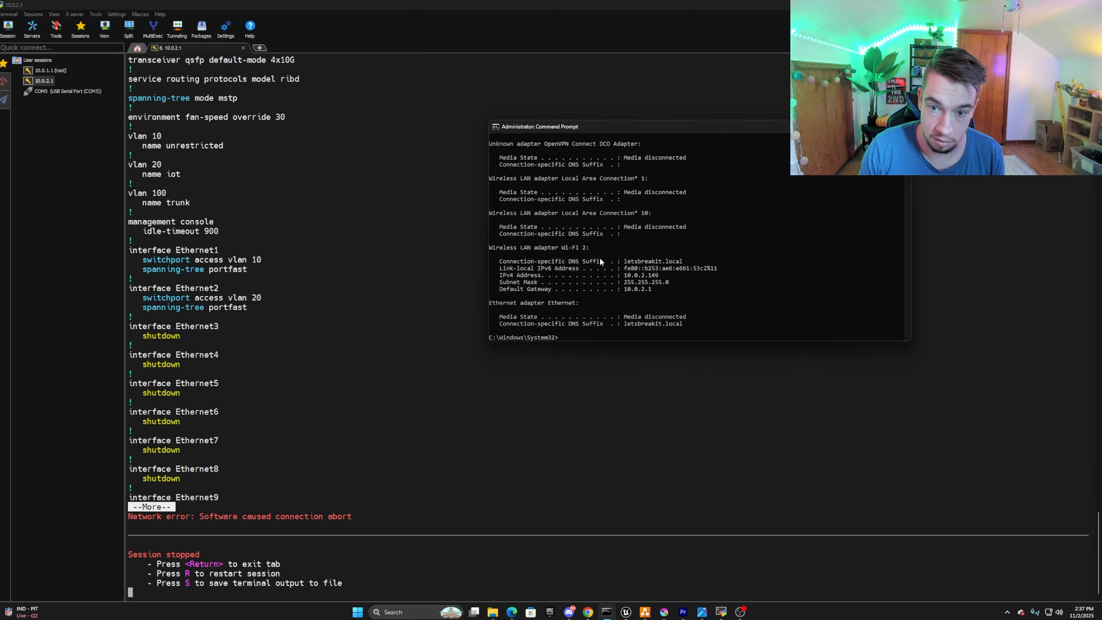
# Examine the IPv4 address and default gateway of the Wi-Fi 2 adapter in the ipconfig output.
pyautogui.doubleClick(643, 275)
pyautogui.click(643, 276)
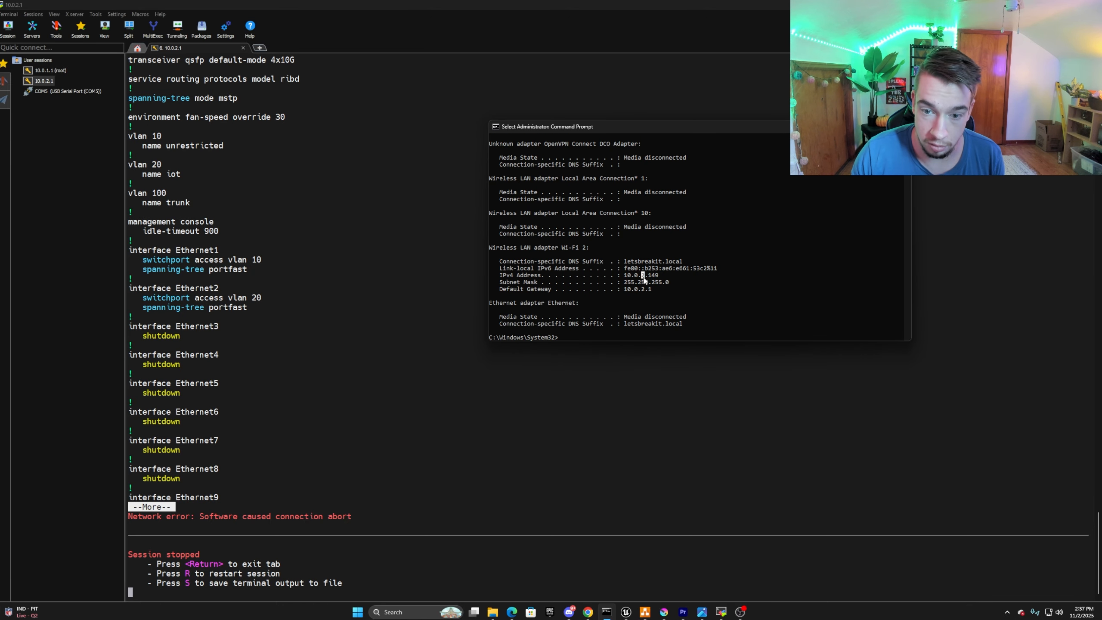
pyautogui.moveTo(625, 276)
pyautogui.mouseDown()
pyautogui.moveTo(656, 277)
pyautogui.moveTo(630, 291)
pyautogui.mouseUp()
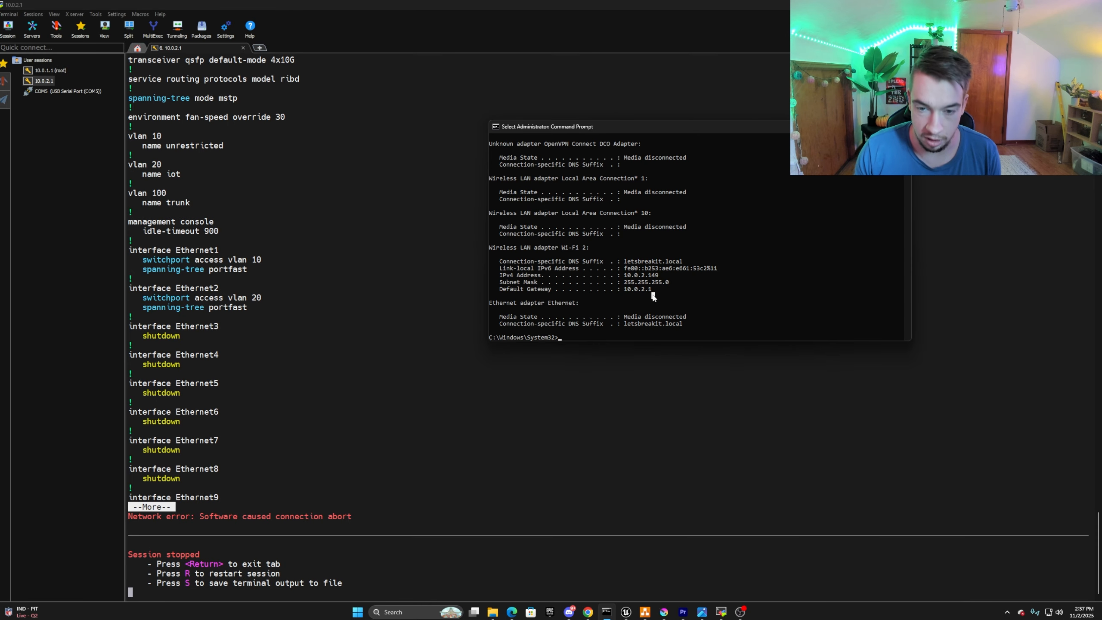
pyautogui.moveTo(623, 268); pyautogui.dragTo(685, 268)
pyautogui.click(684, 290)
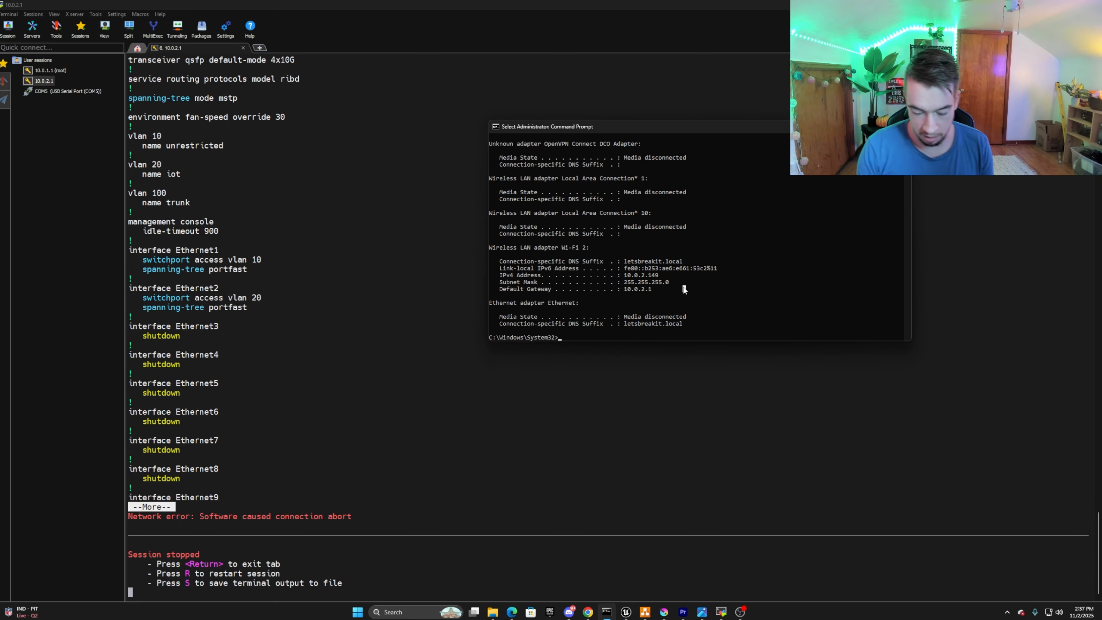
# Release the computer's current DHCP leases with ipconfig /release.
pyautogui.write('ip')
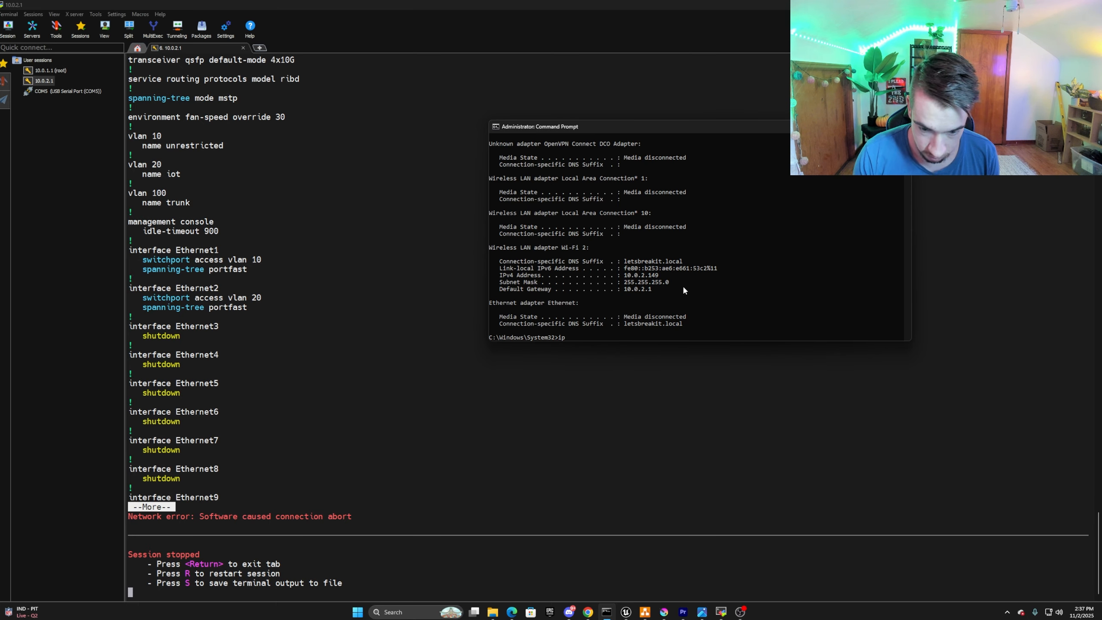
pyautogui.write('config /rte')
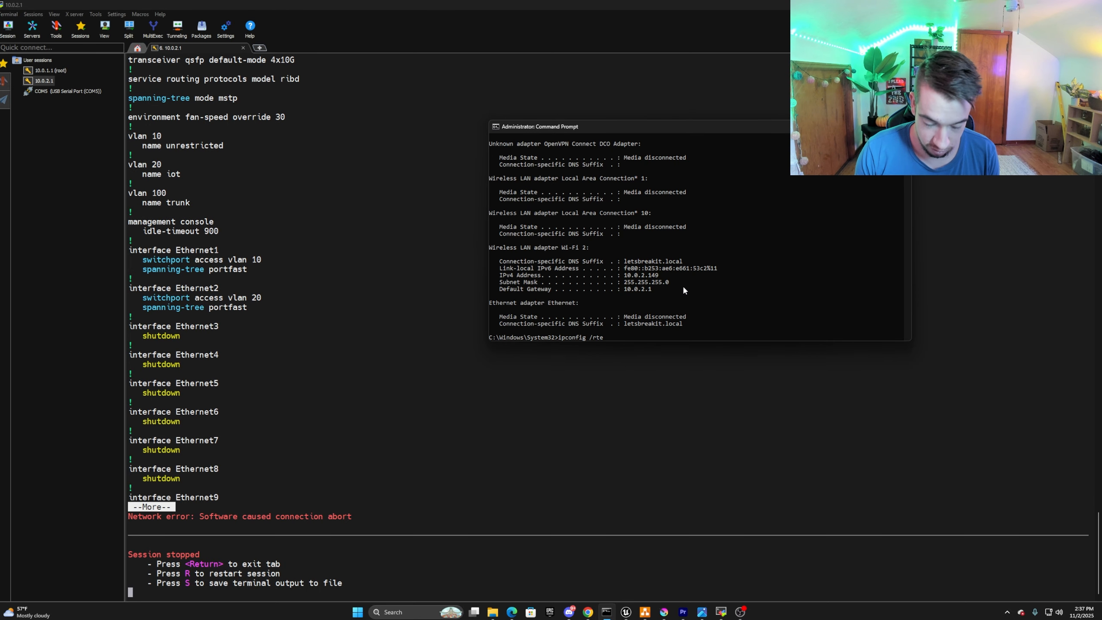
pyautogui.press('BackSpace')
pyautogui.press('BackSpace')
pyautogui.write('el')
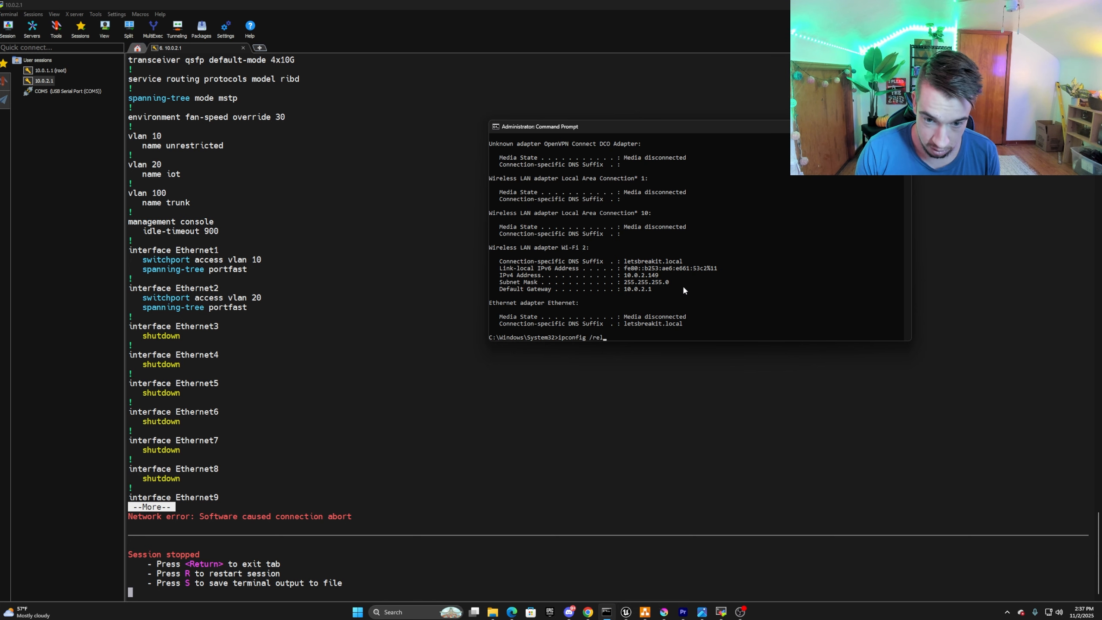
pyautogui.write('ease')
pyautogui.press('Return')
# Request new DHCP leases with ipconfig /renew, then check the 10GB2 adapter's IPv4 address and DNS suffix.
pyautogui.press('Up')
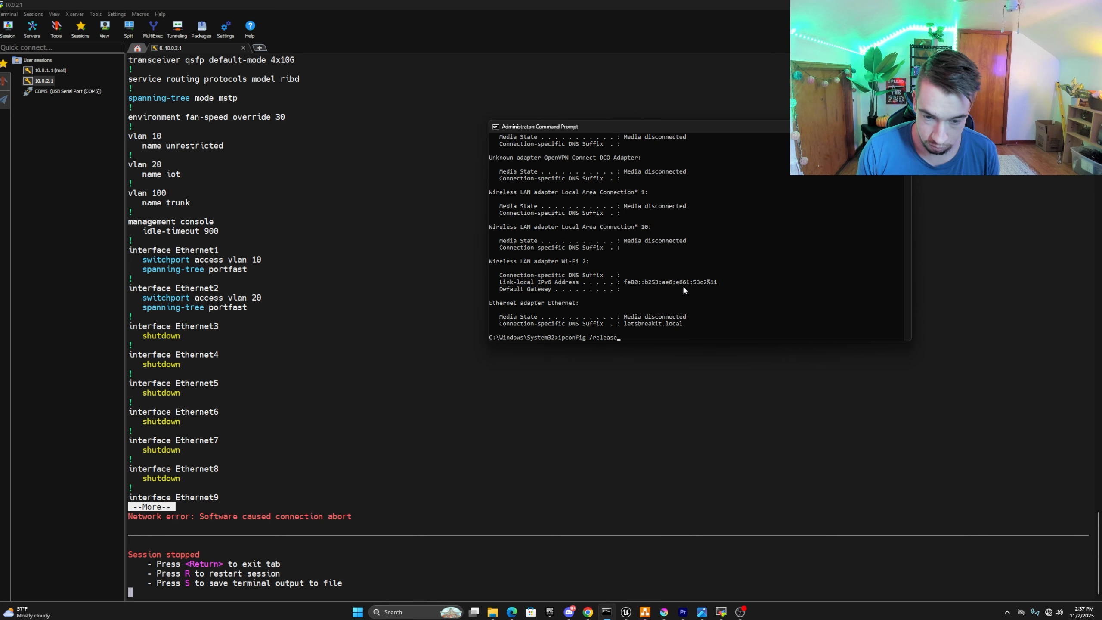
pyautogui.press('BackSpace')
pyautogui.press('BackSpace')
pyautogui.press('BackSpace')
pyautogui.press('BackSpace')
pyautogui.press('BackSpace')
pyautogui.write('new')
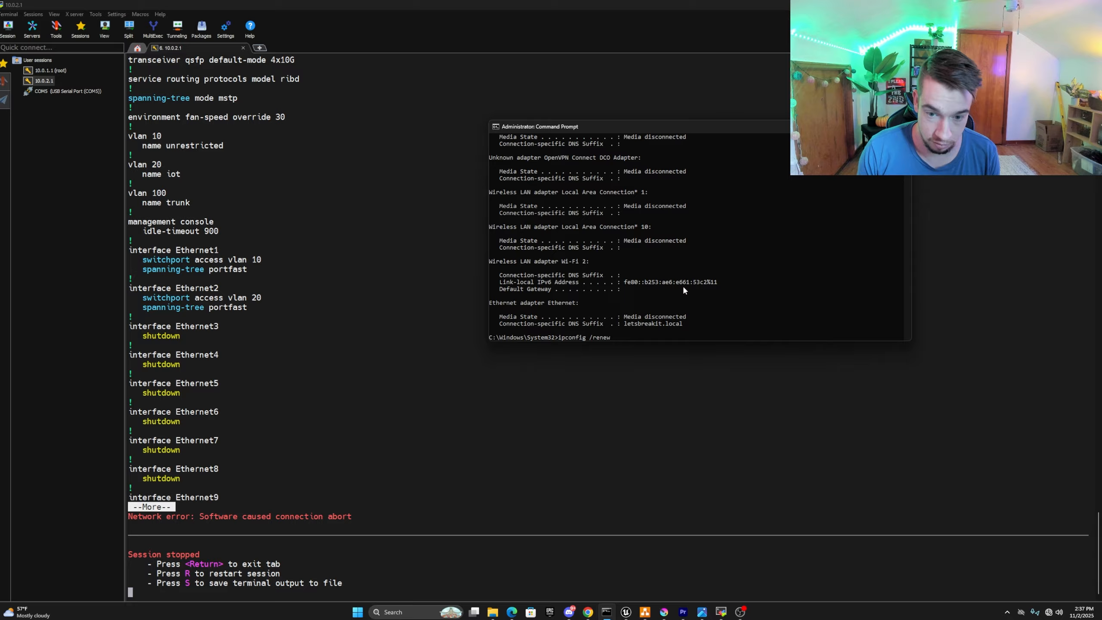
pyautogui.press('Return')
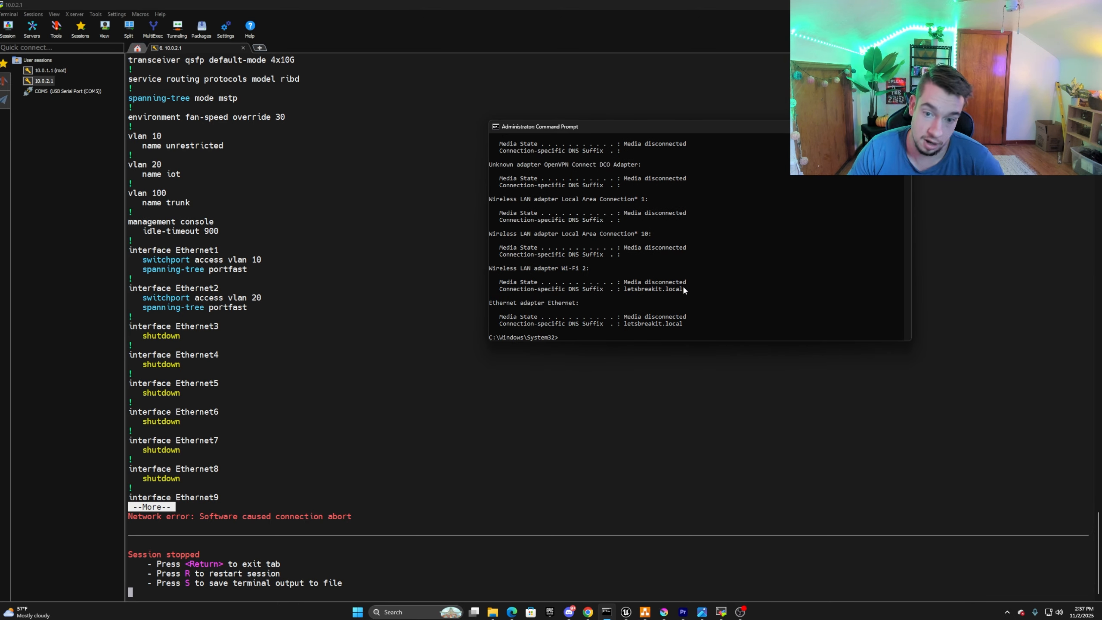
pyautogui.scroll(7, 683, 290)
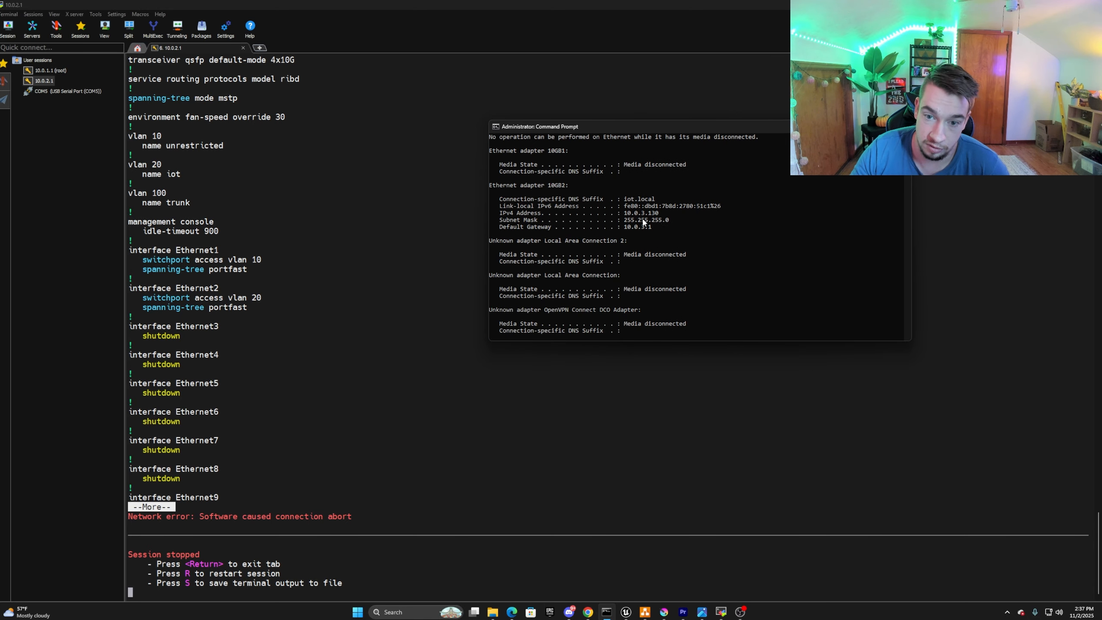
pyautogui.moveTo(622, 212); pyautogui.dragTo(659, 200)
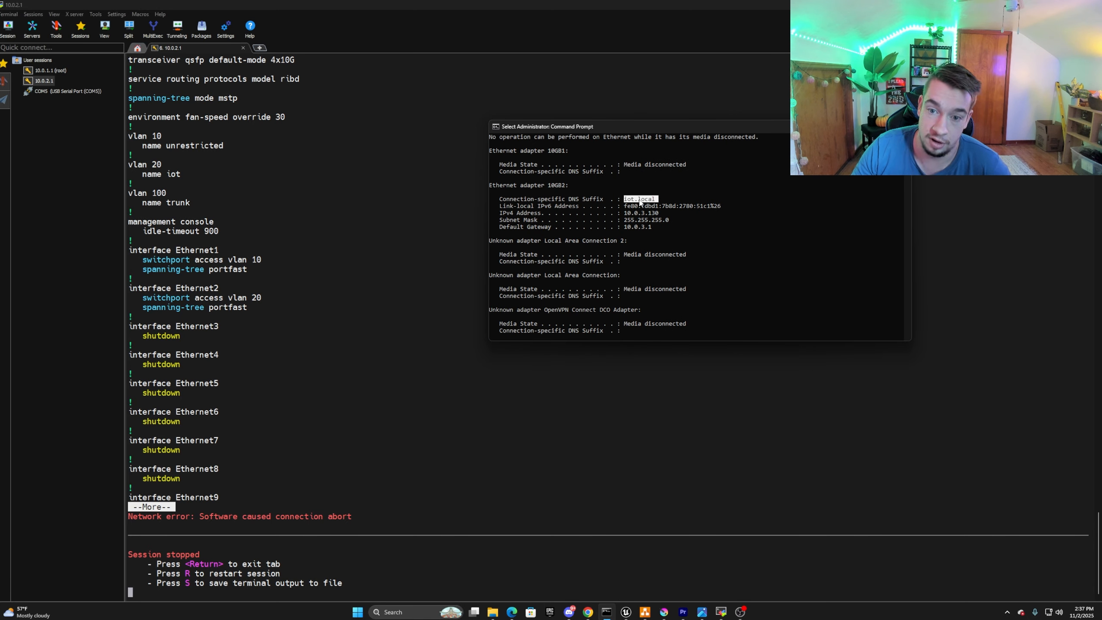